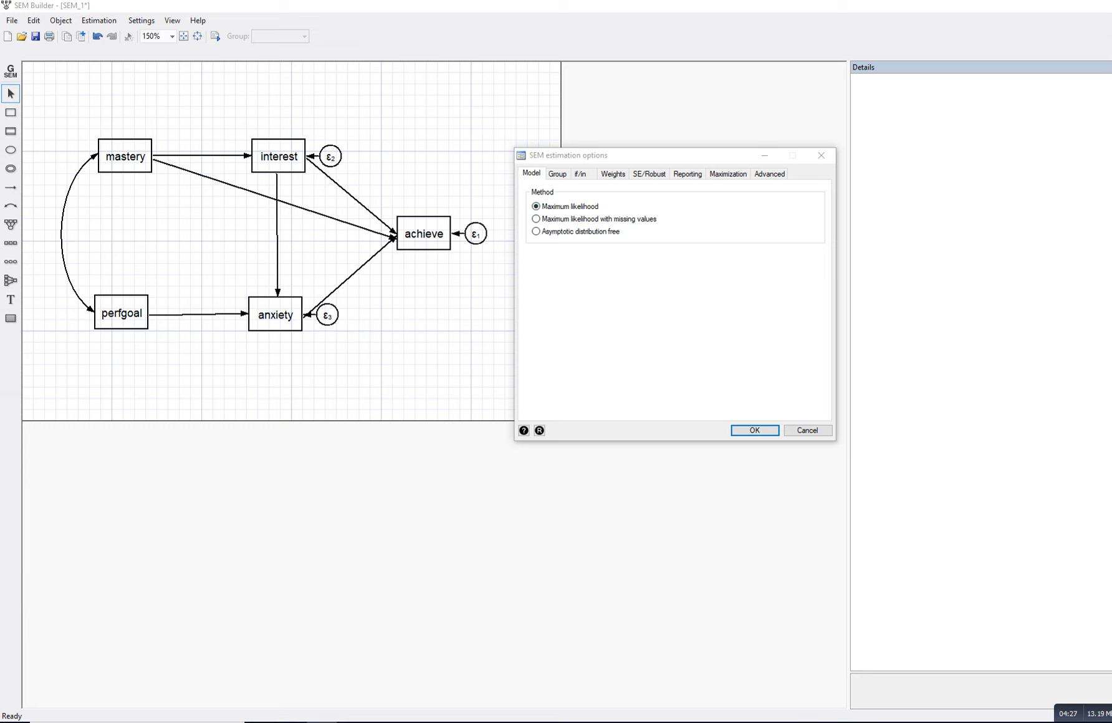
Try the Satorra-Bentler estimator as the standard error type in the SEM estimation options.
left_click(649, 174)
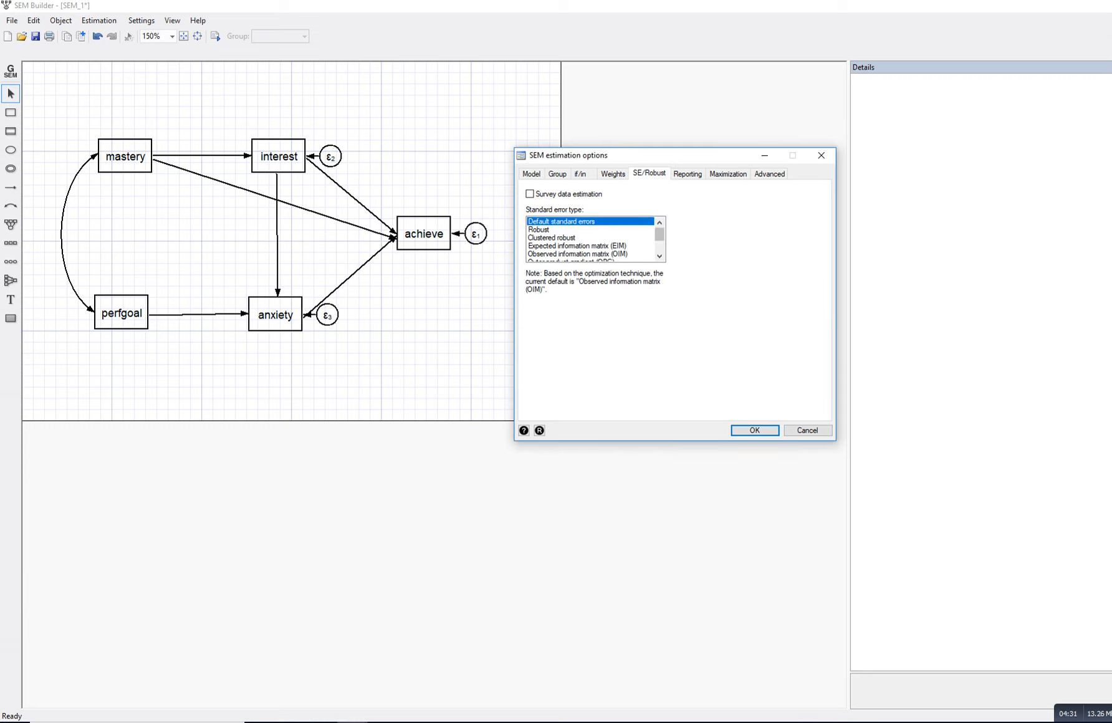
mouse_move(659, 235)
left_mouse_down()
mouse_move(659, 244)
mouse_move(659, 223)
left_mouse_up()
scroll(595, 239, "down", 1)
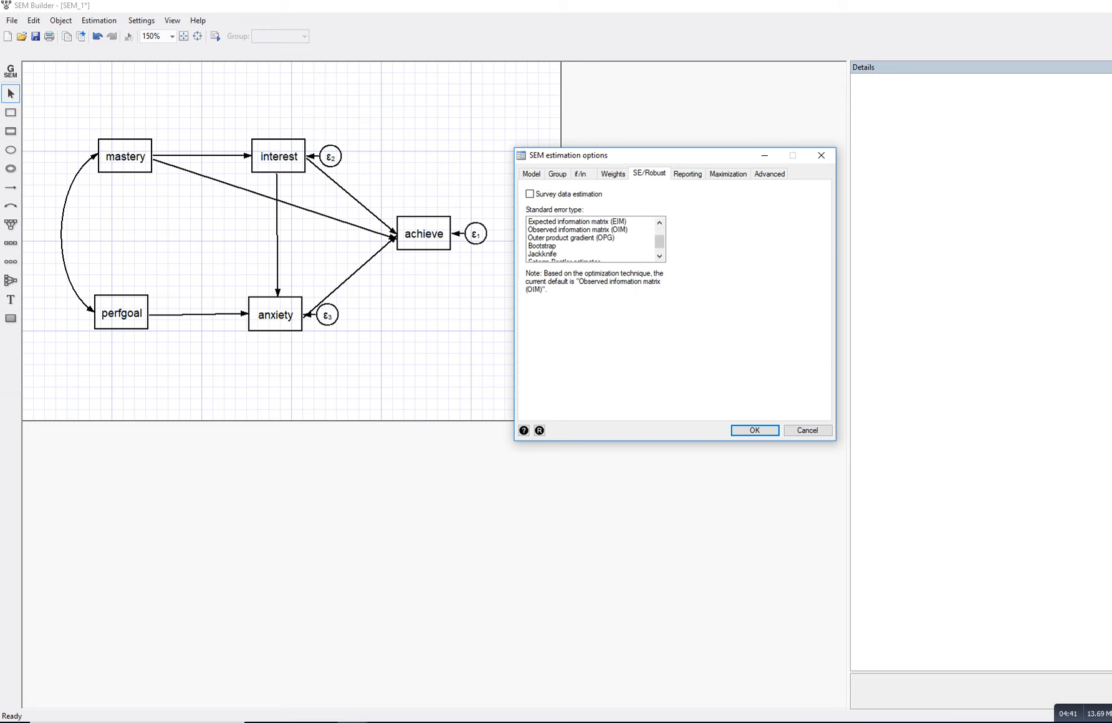
scroll(592, 239, "down", 1)
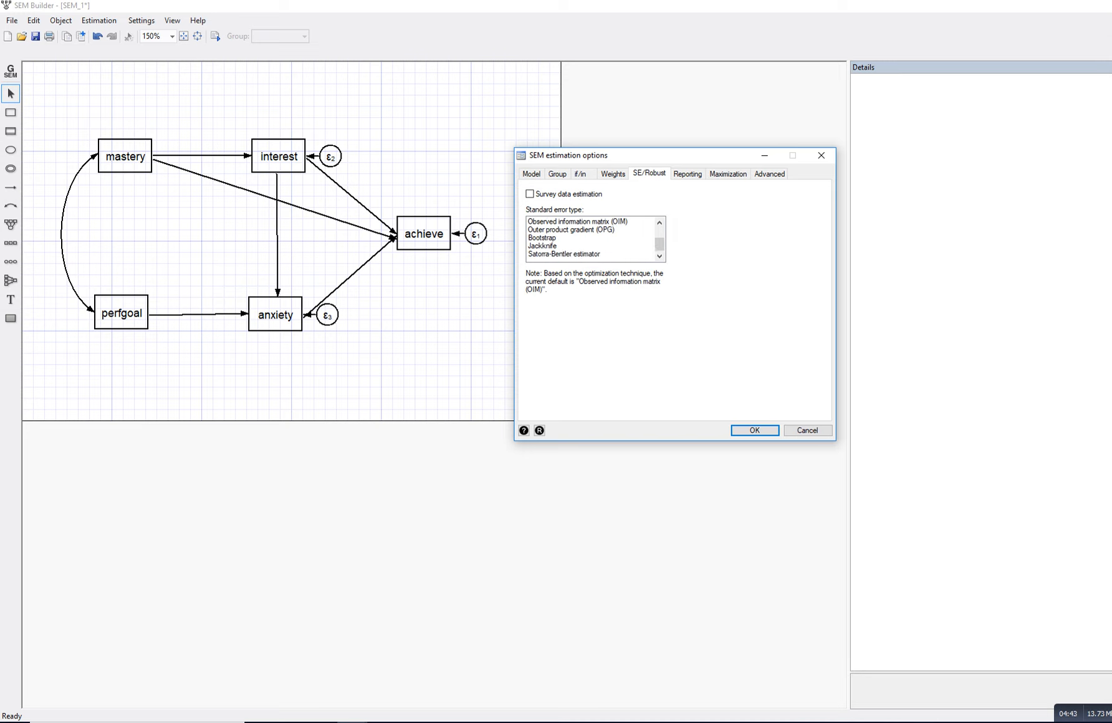
left_click(563, 254)
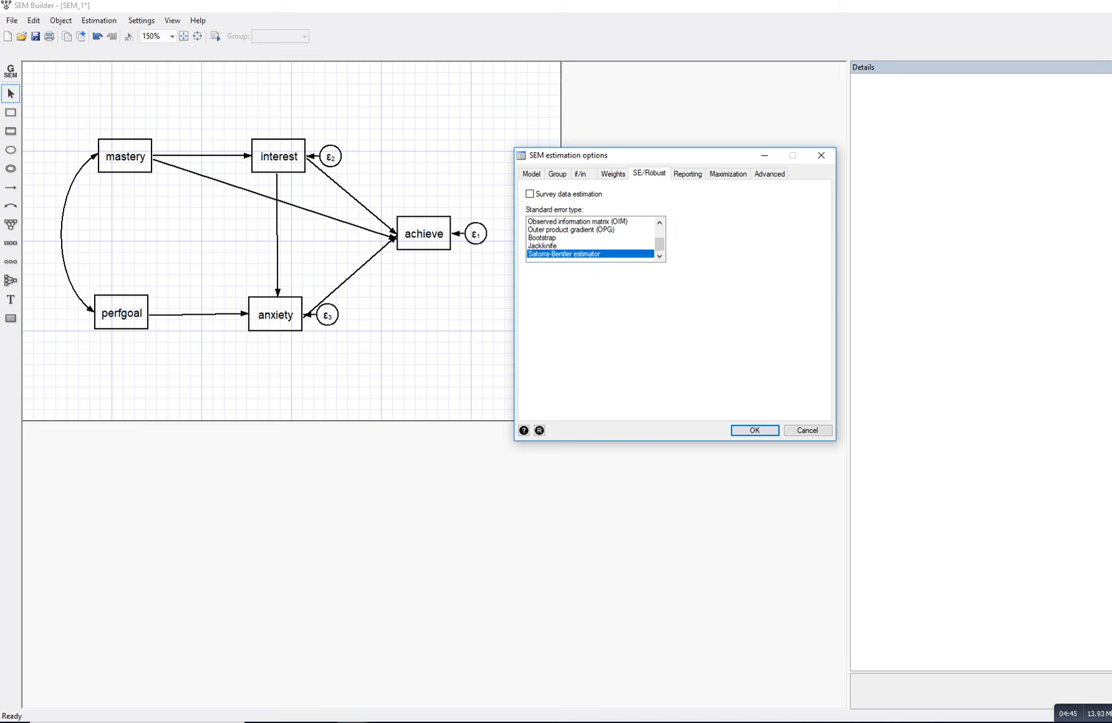
Set the standard error type to default standard errors and estimate the path model.
scroll(592, 239, "up", 2)
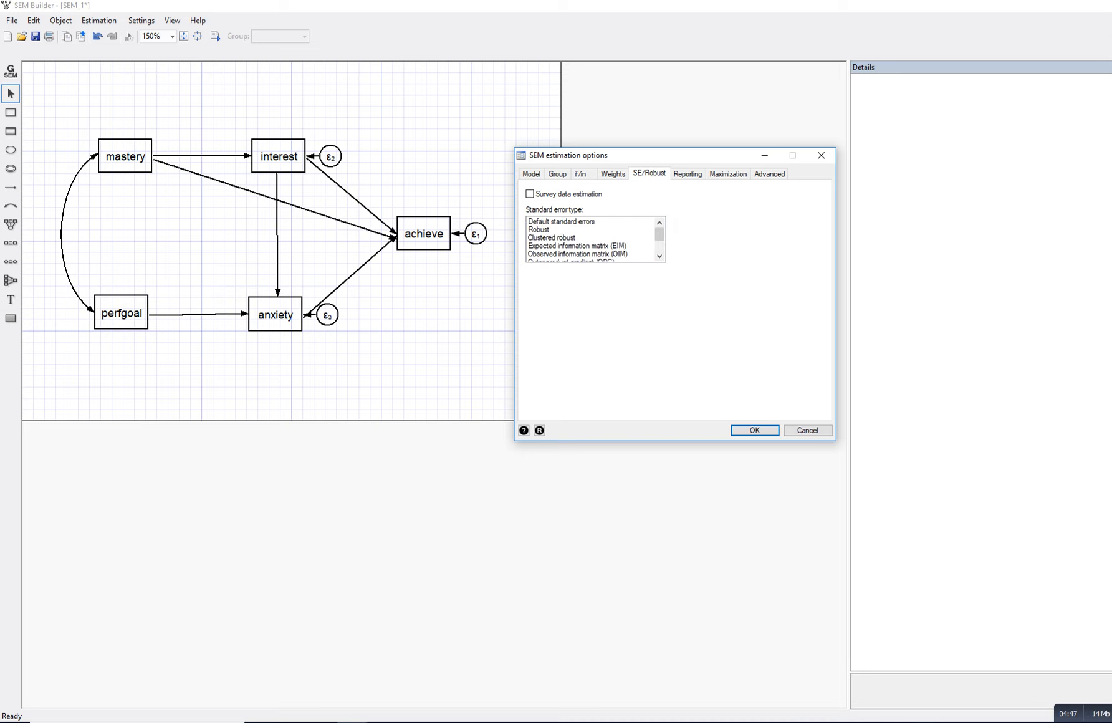
left_click(561, 222)
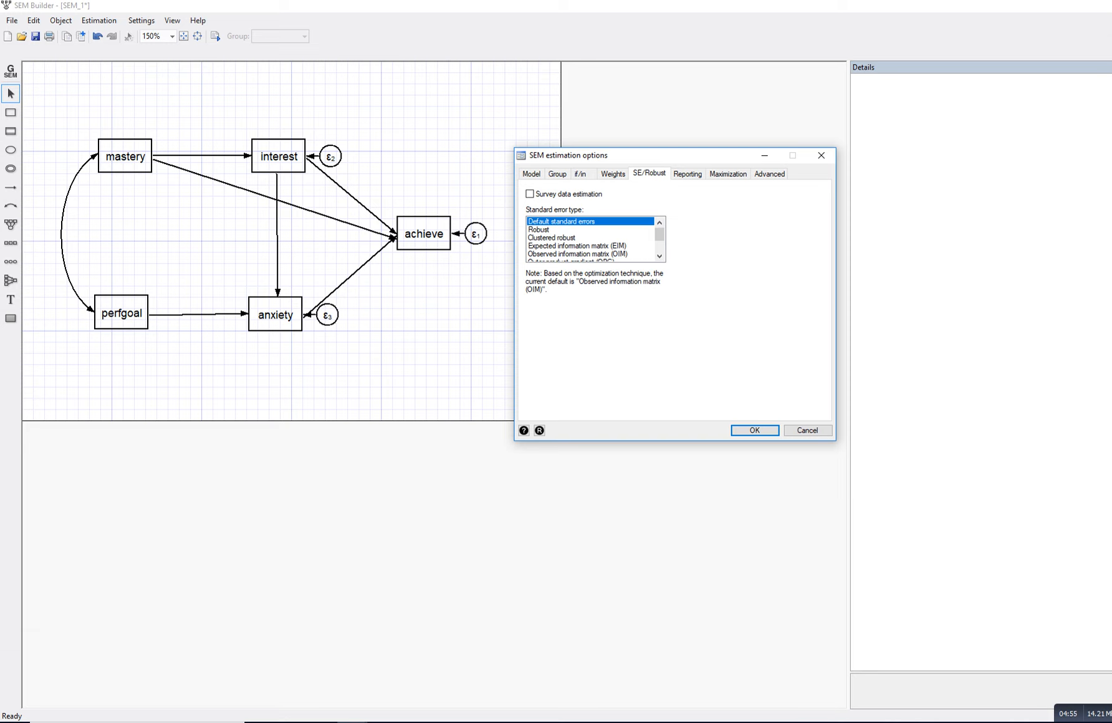
left_click(755, 431)
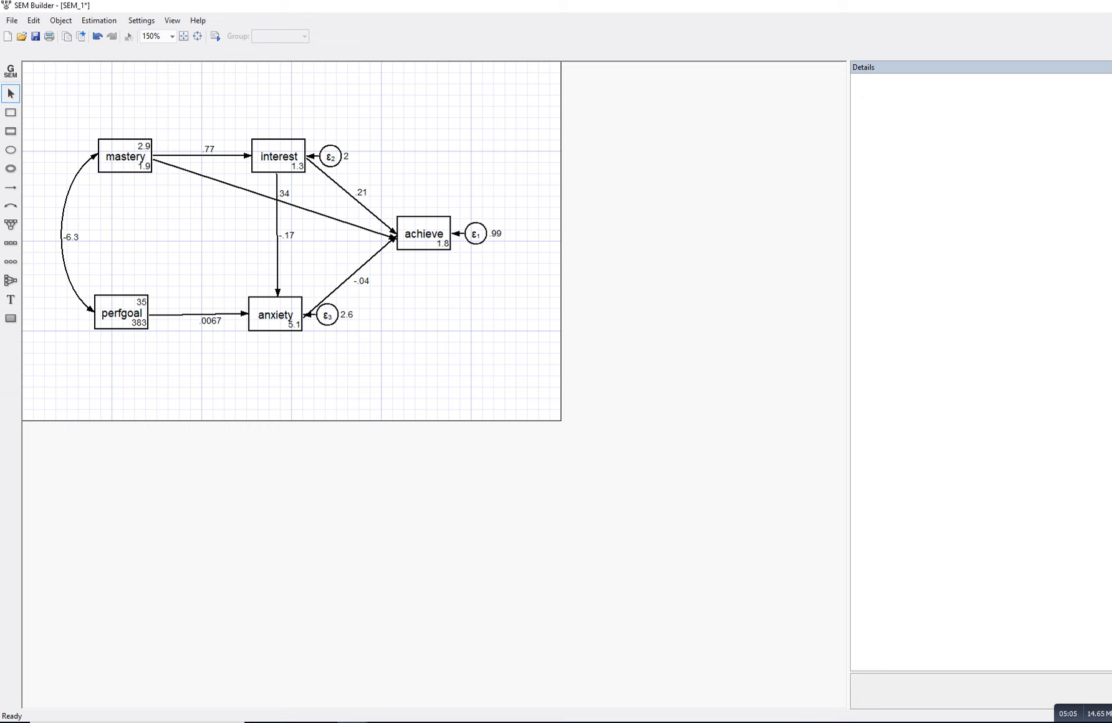
Examine the unstandardized and standardized coefficients, p-values and confidence intervals of the path from mastery to interest.
left_click(203, 155)
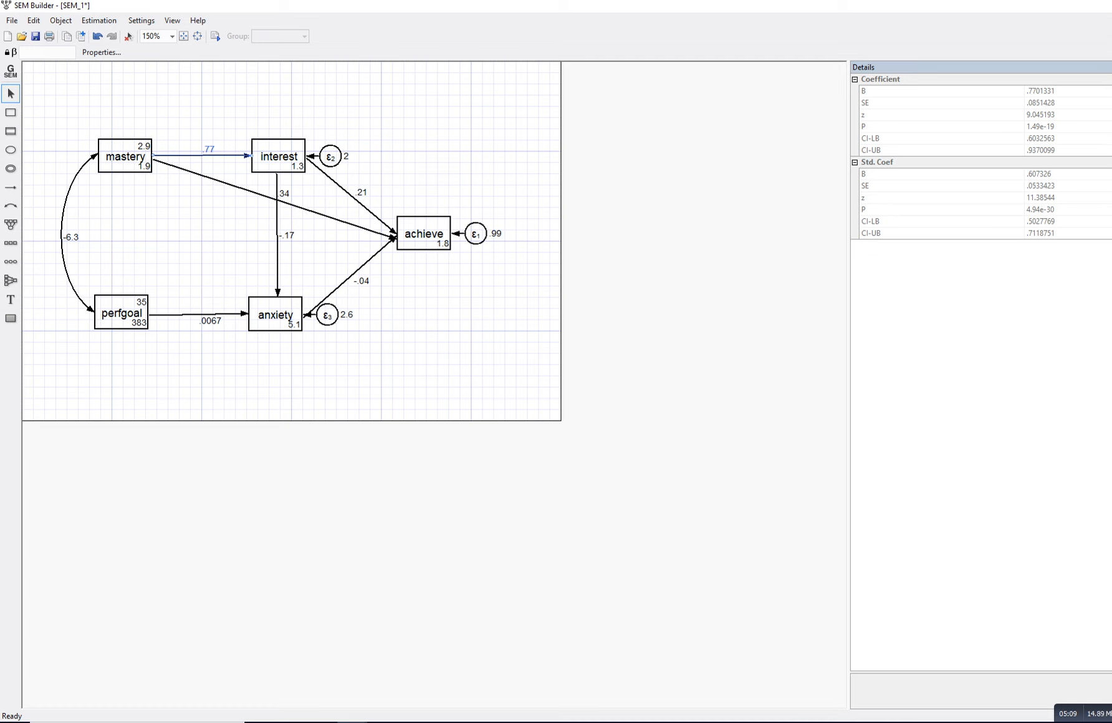
left_click_drag(864, 85, 898, 83)
left_click_drag(859, 170, 895, 168)
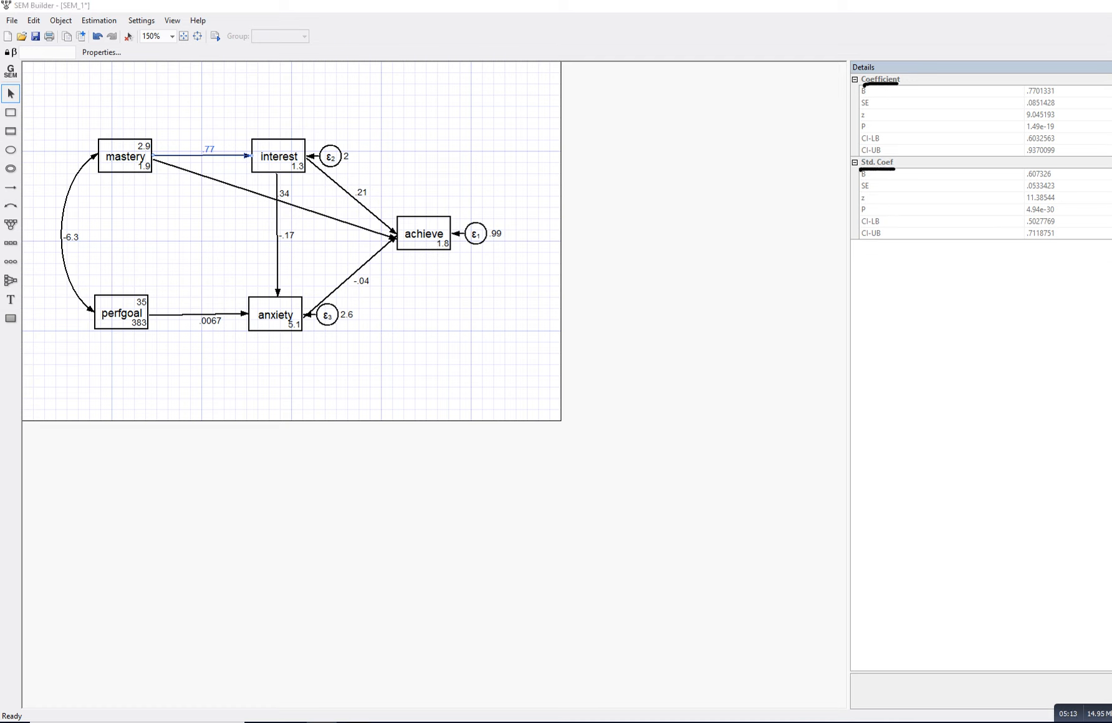
left_click_drag(859, 97, 864, 97)
left_click_drag(859, 178, 864, 179)
left_click_drag(153, 157, 248, 156)
left_click(1057, 174)
left_click(1069, 103)
left_click(1060, 184)
left_click(1061, 197)
left_click(1060, 124)
left_click_drag(1060, 219, 1063, 235)
left_click_drag(1067, 136, 1066, 149)
key("Escape")
left_click(1054, 126)
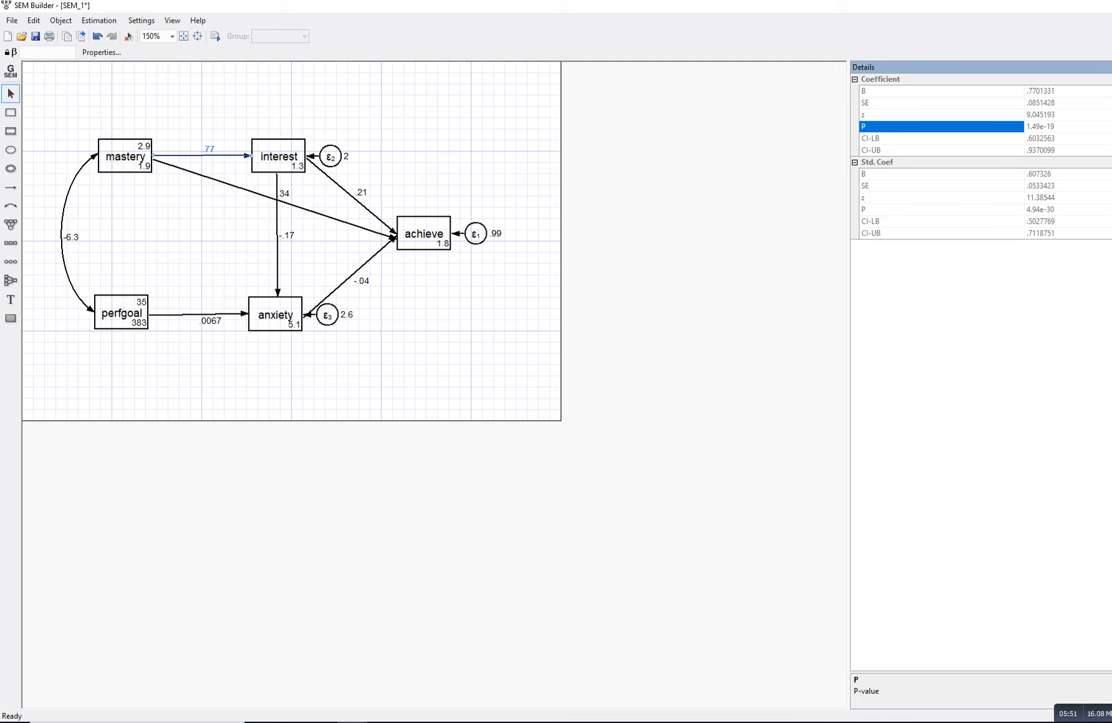
left_click(473, 149)
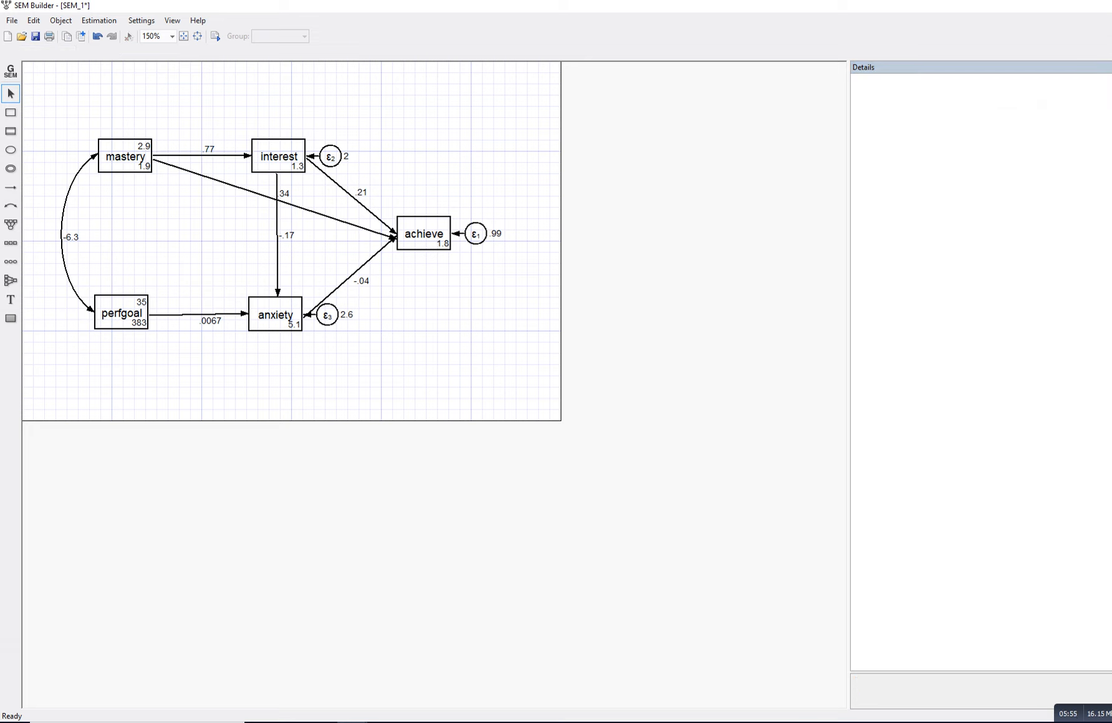
left_click(202, 155)
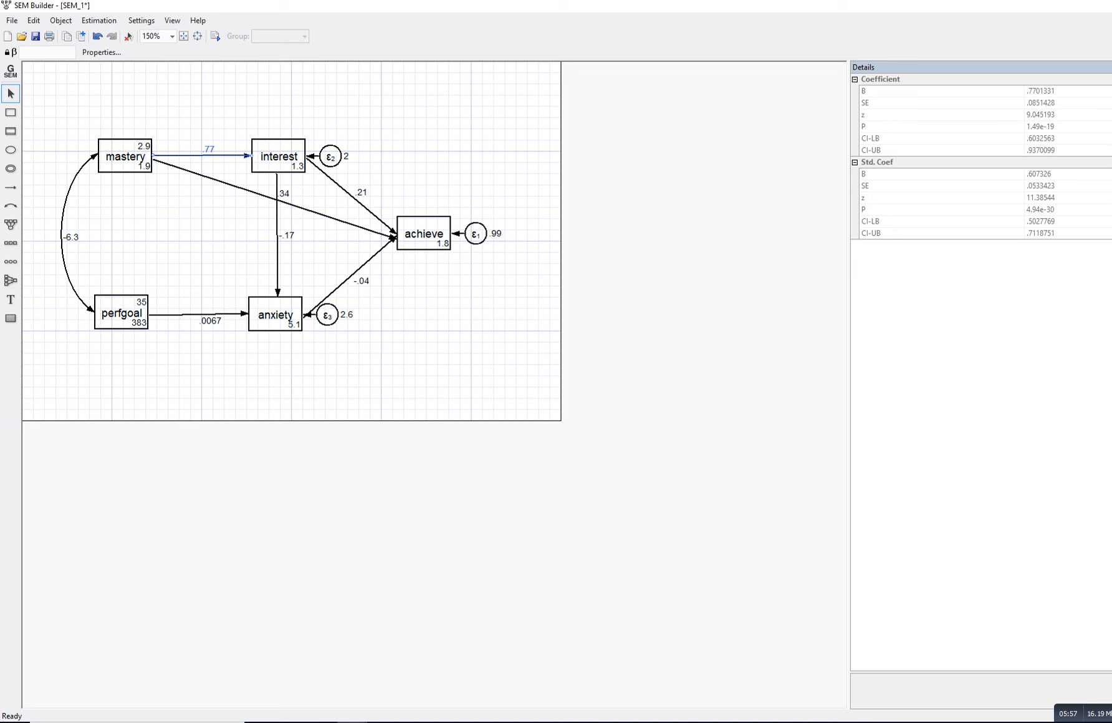
left_click(448, 144)
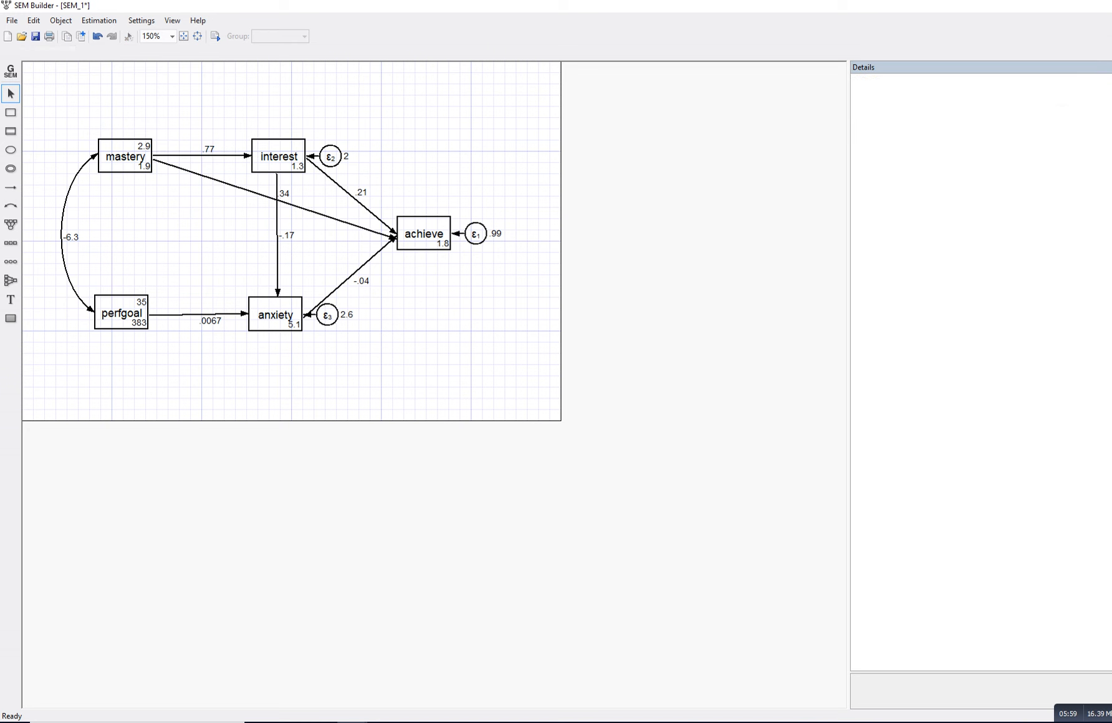
Switch to the main Stata window and run the overall goodness-of-fit postestimation report with all statistics.
mouse_move(352, 721)
left_click(283, 673)
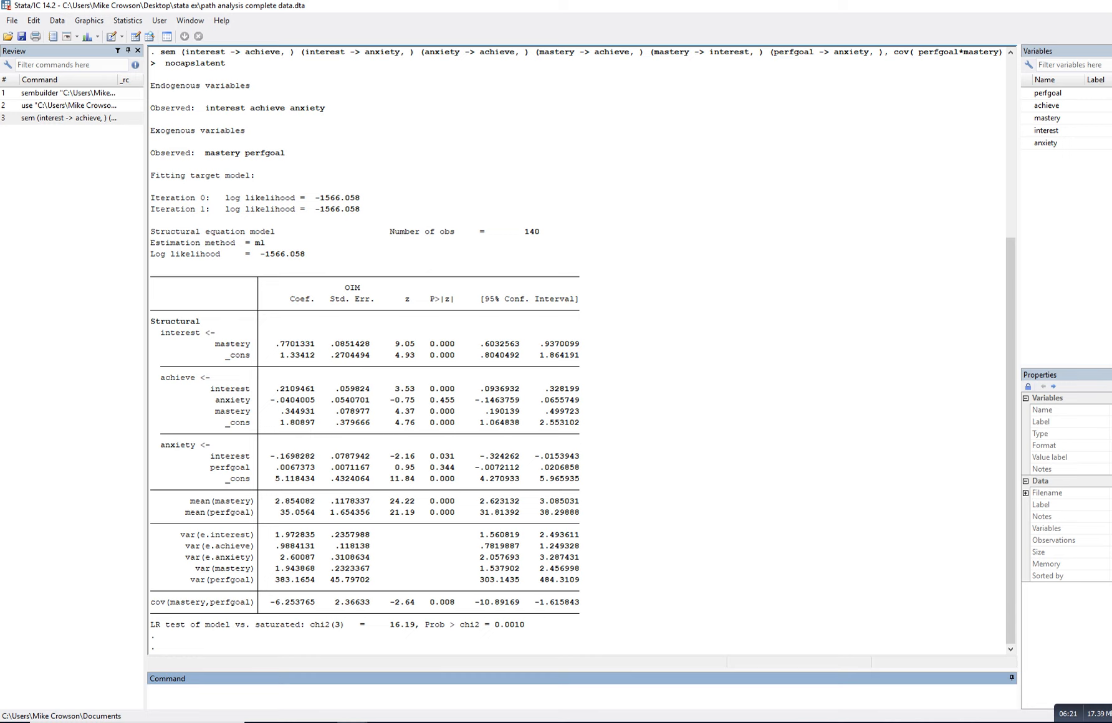
left_click(128, 21)
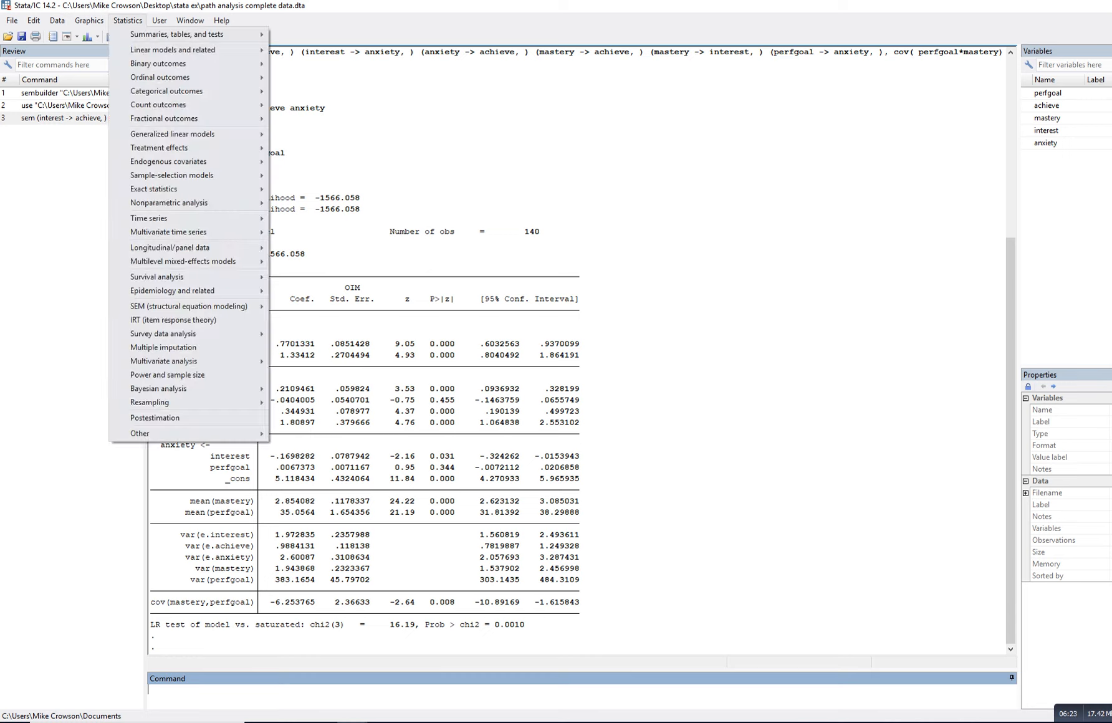
left_click(150, 417)
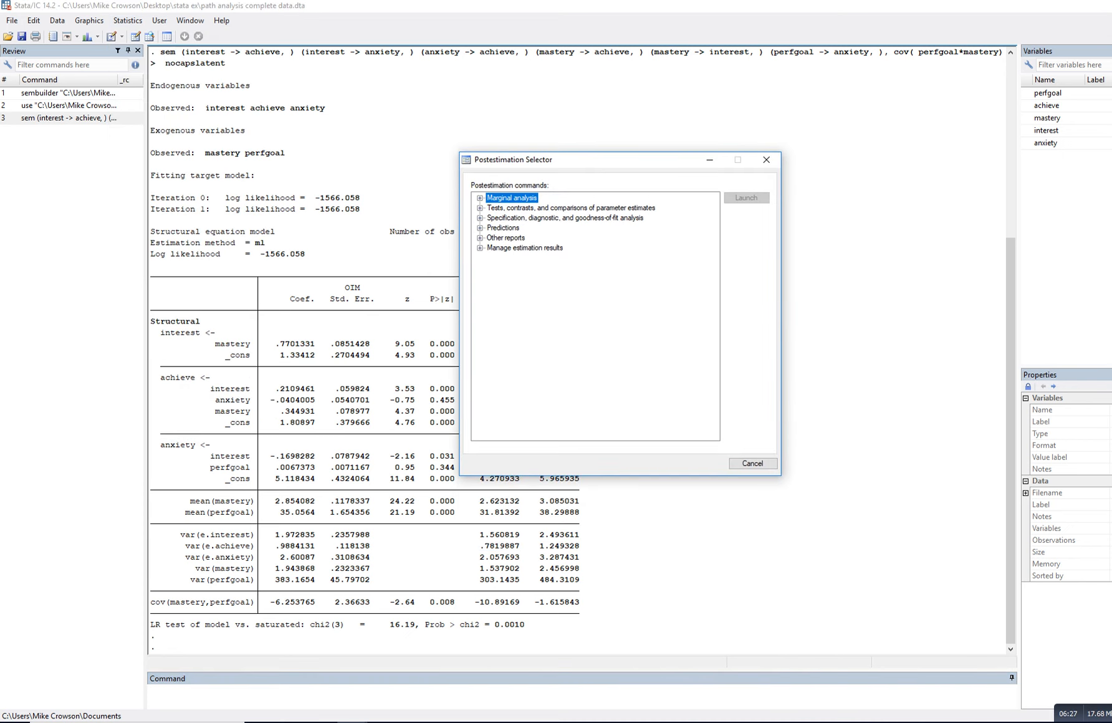
double_click(564, 218)
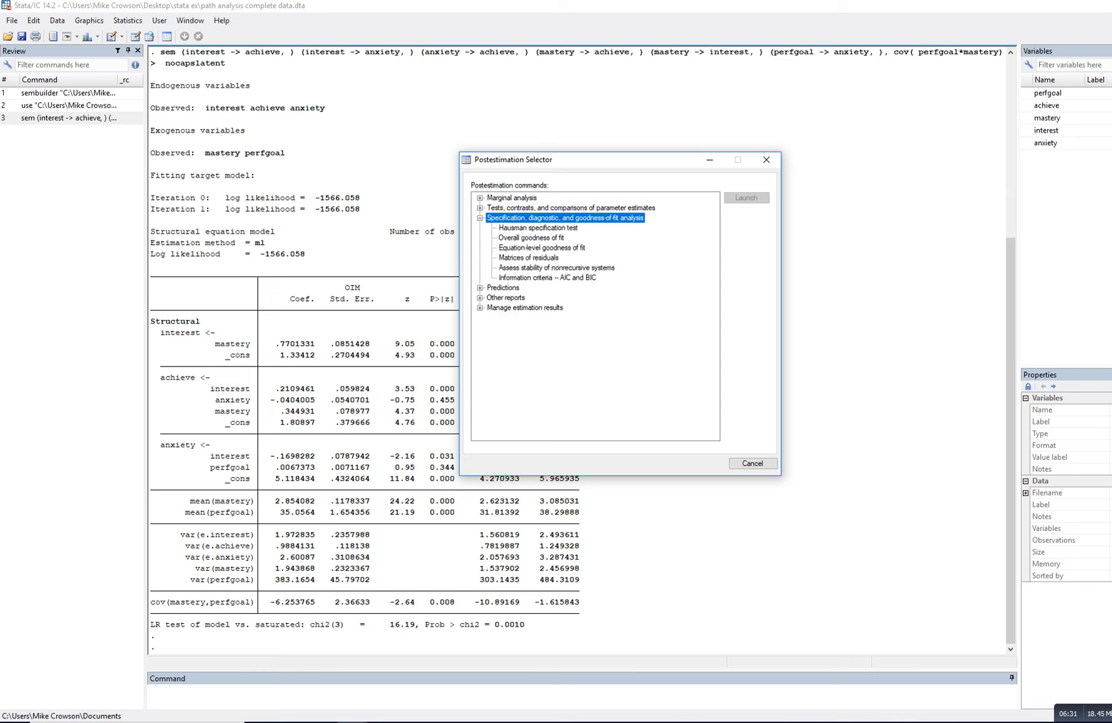
double_click(531, 238)
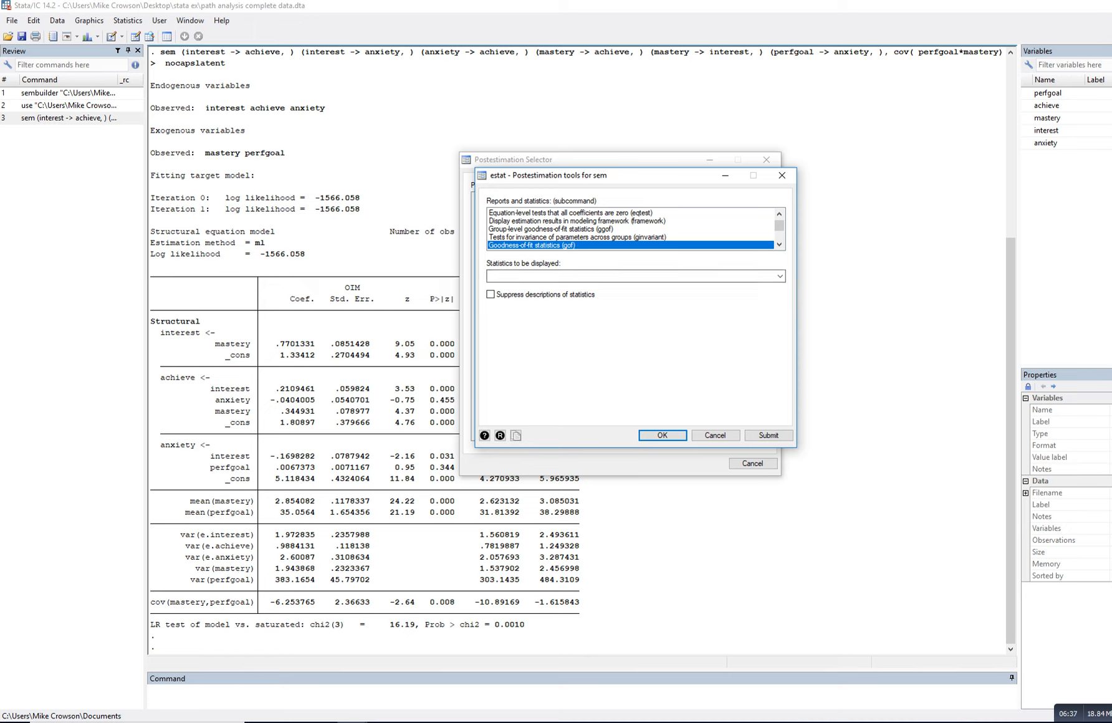
left_click(780, 277)
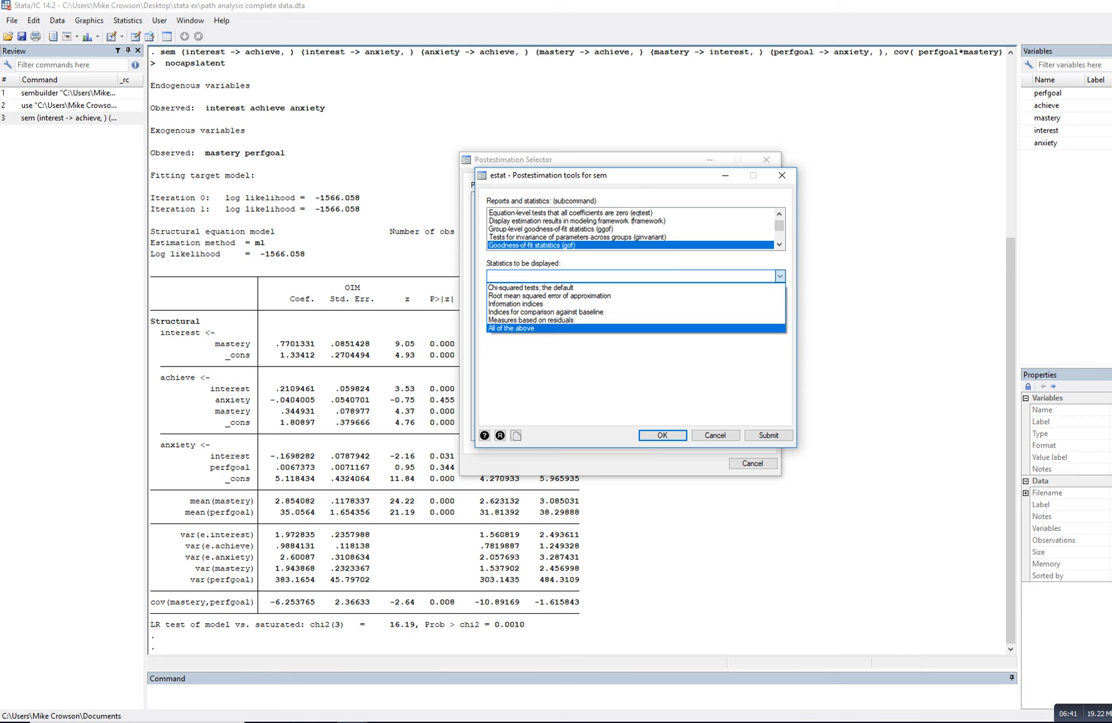
left_click(511, 328)
left_click(662, 436)
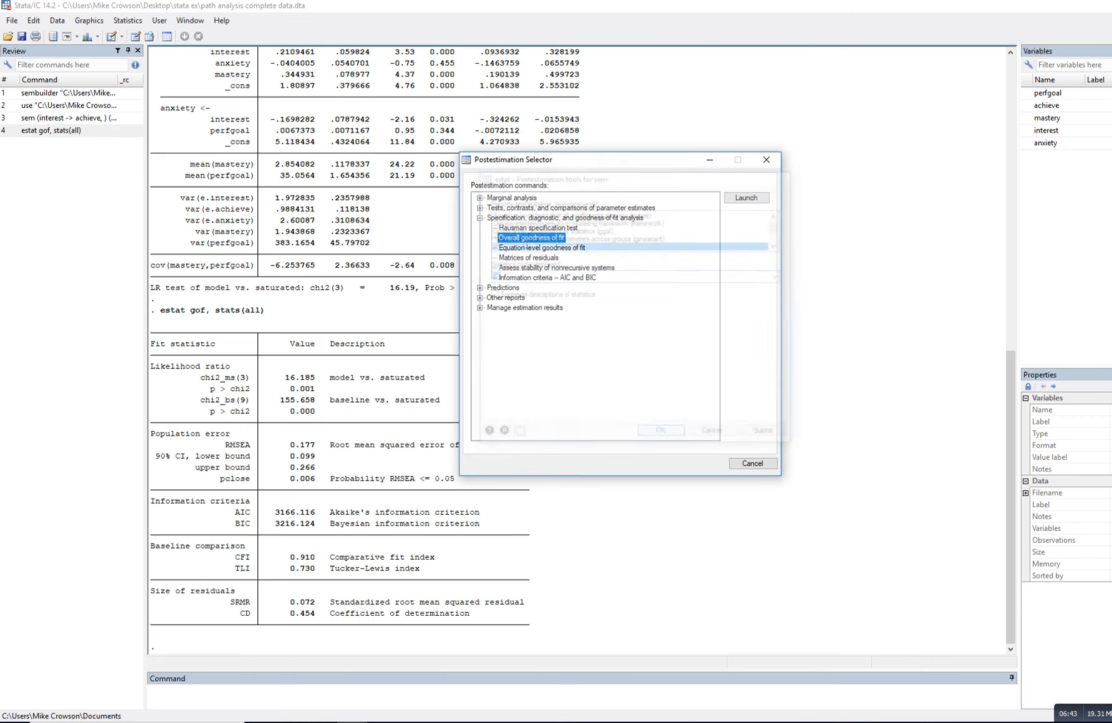
Uncover the fit output and examine the model chi-square, RMSEA, CFI, TLI and SRMR.
left_click_drag(582, 160, 737, 90)
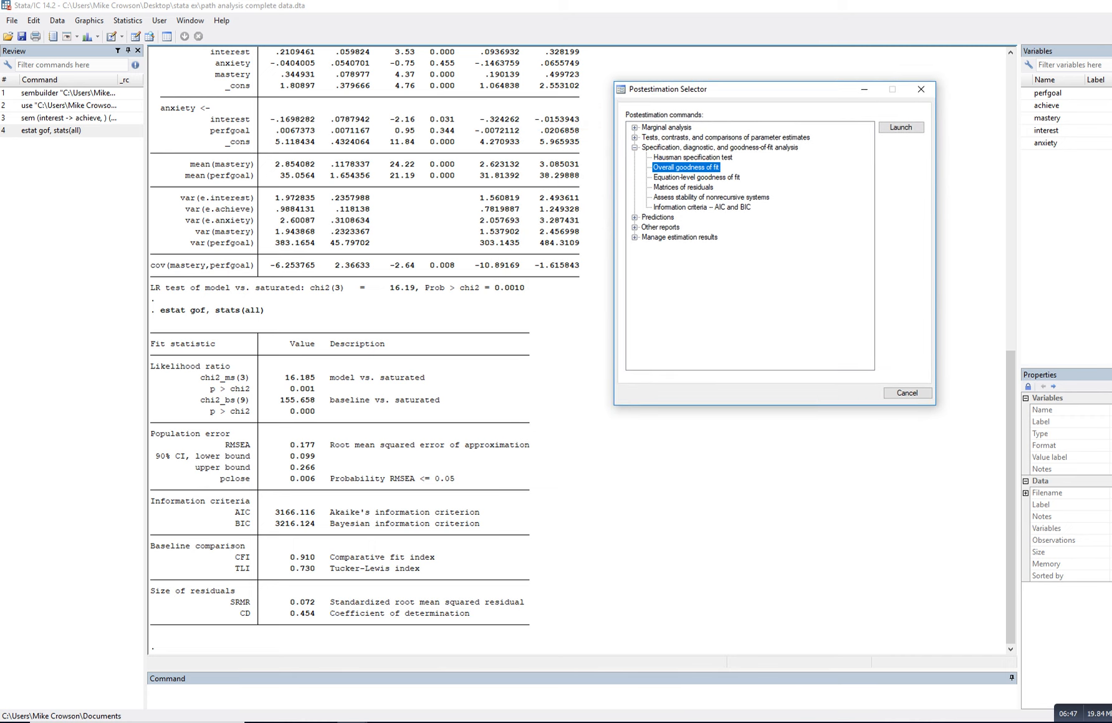
left_click(321, 722)
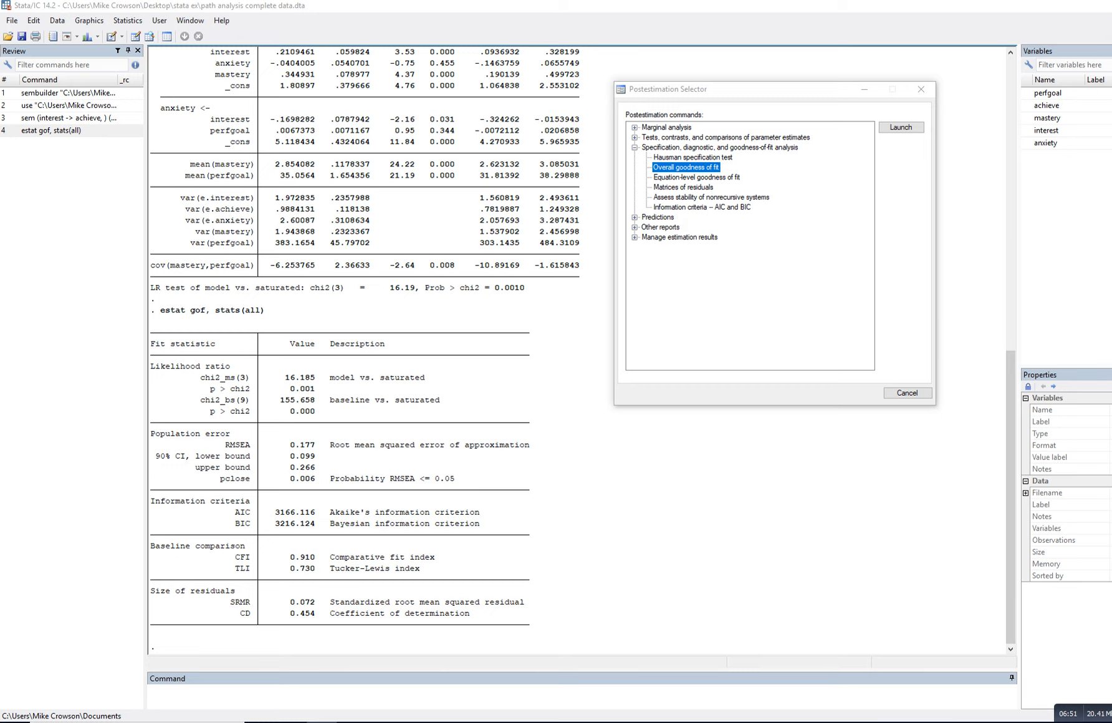
left_click_drag(200, 382, 314, 385)
left_click_drag(292, 393, 314, 392)
left_click_drag(224, 452, 312, 449)
left_click(255, 568)
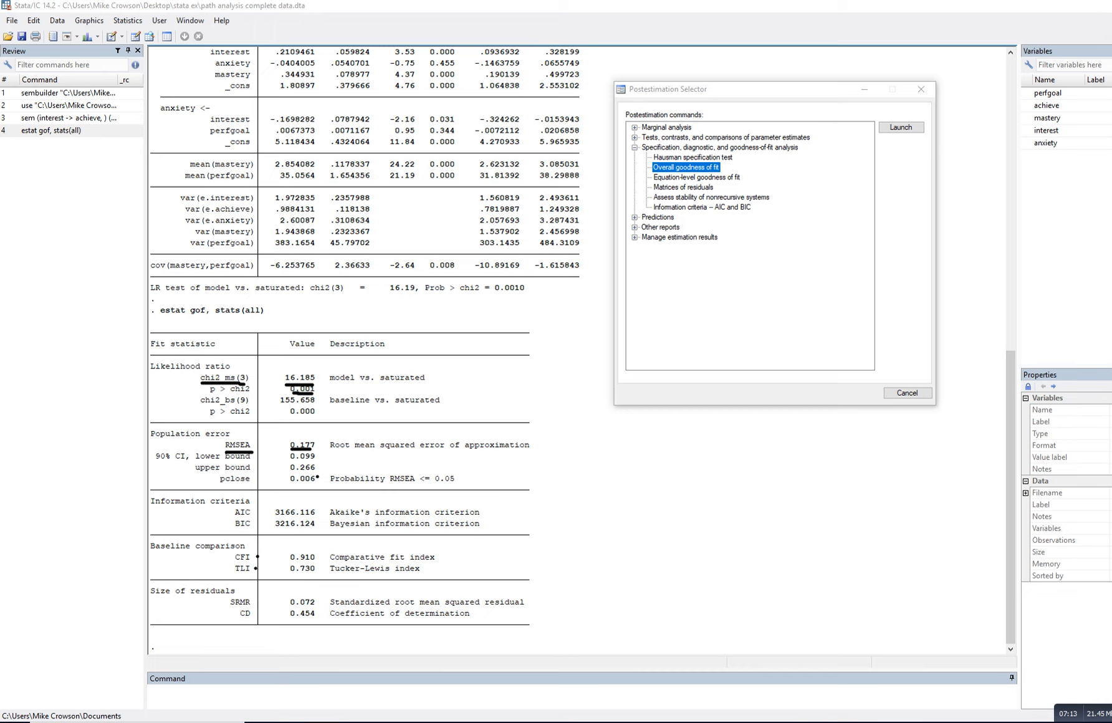
left_click_drag(322, 555, 323, 573)
mouse_move(385, 421)
left_mouse_down()
mouse_move(384, 434)
mouse_move(396, 419)
mouse_move(394, 431)
left_mouse_up()
left_click_drag(320, 418, 358, 423)
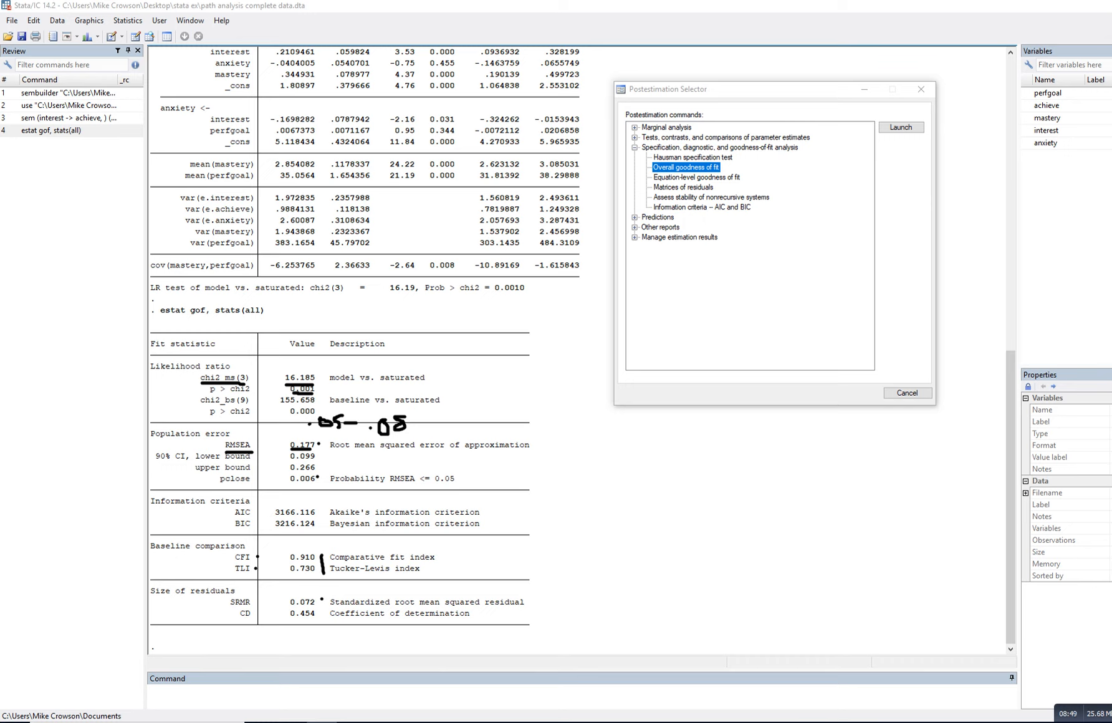
key("Escape")
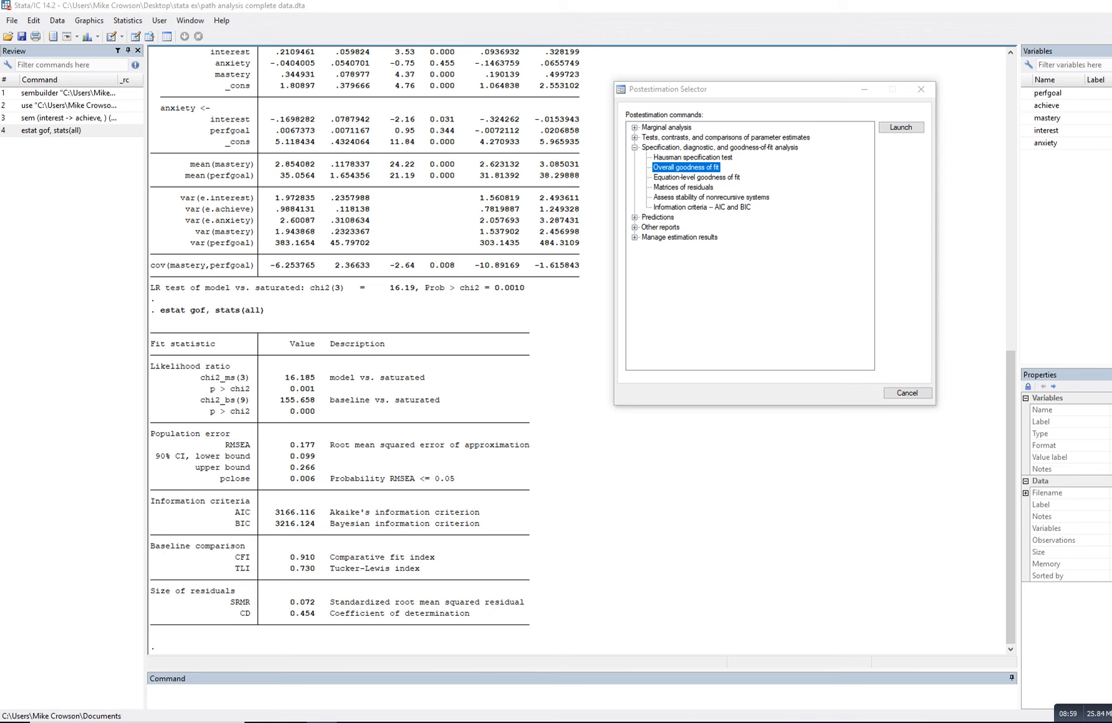
Run the equation-level goodness-of-fit postestimation report with its default display format.
double_click(696, 177)
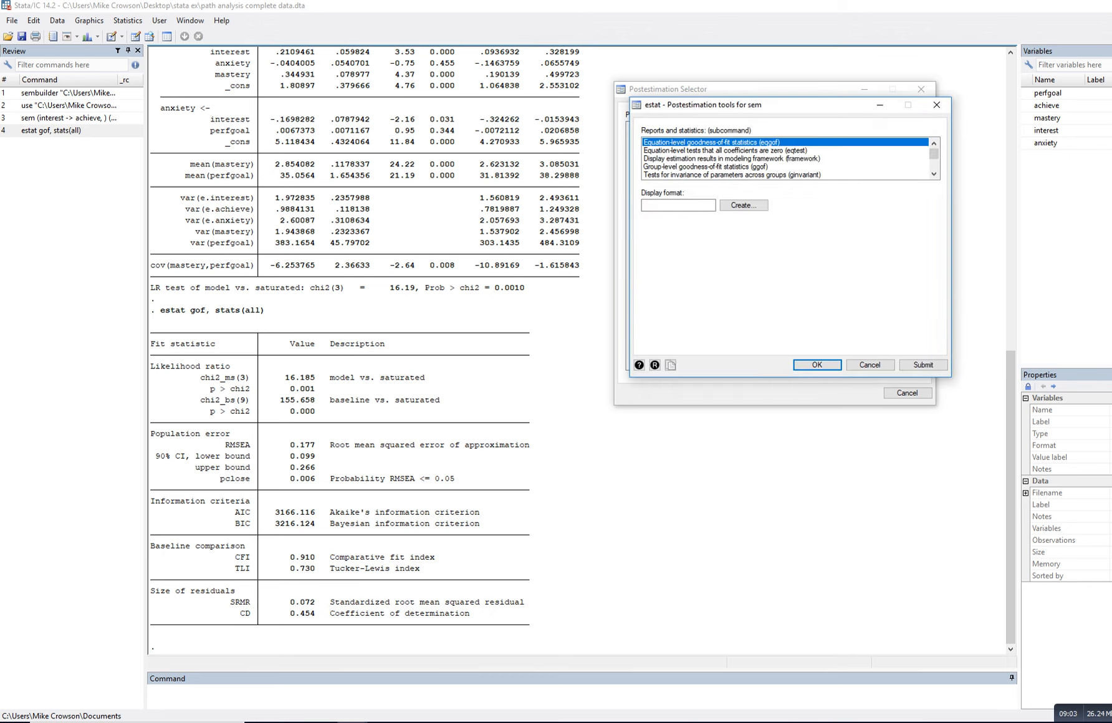
key("Return")
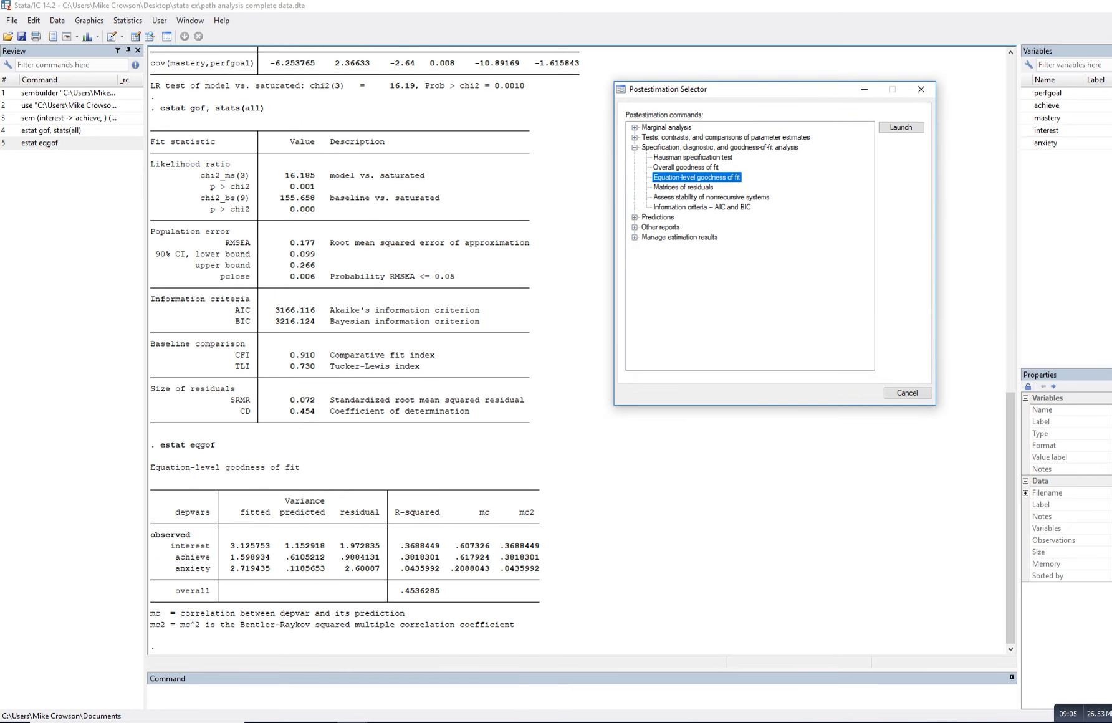
Examine the R-squared values for interest, achieve and anxiety in the equation-level fit table.
left_click(322, 721)
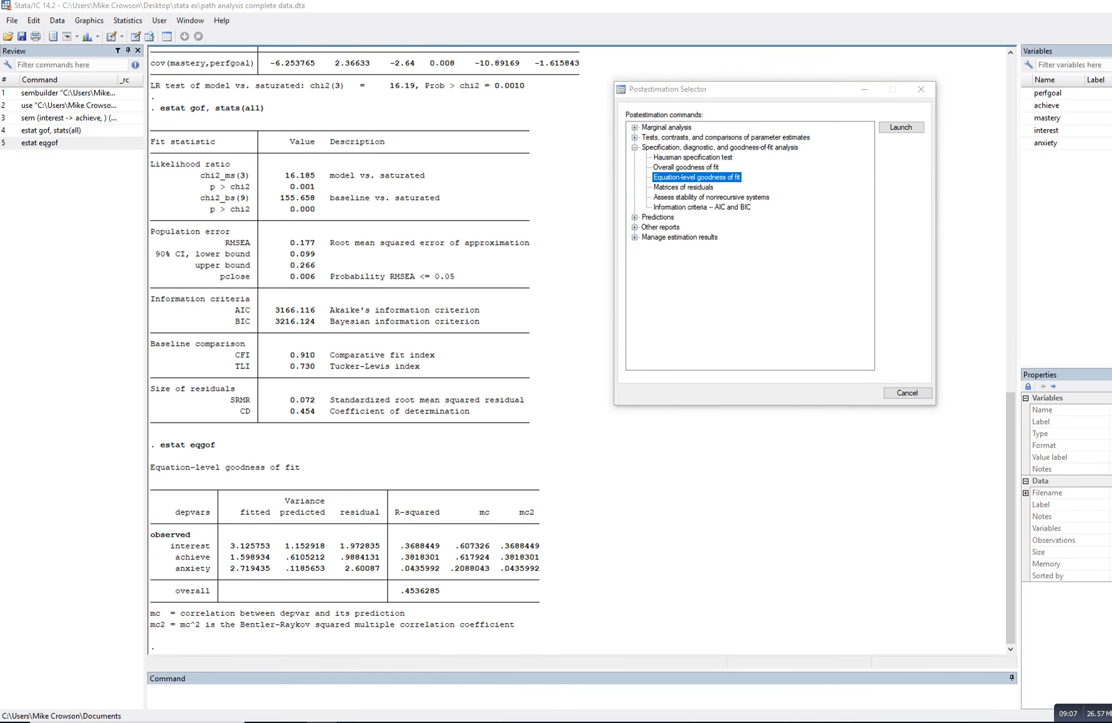
left_click_drag(398, 517, 425, 516)
left_click_drag(177, 551, 193, 547)
left_click_drag(403, 552, 416, 550)
left_click_drag(187, 560, 203, 560)
left_click_drag(402, 562, 411, 560)
left_click_drag(174, 577, 204, 577)
left_click_drag(396, 575, 426, 580)
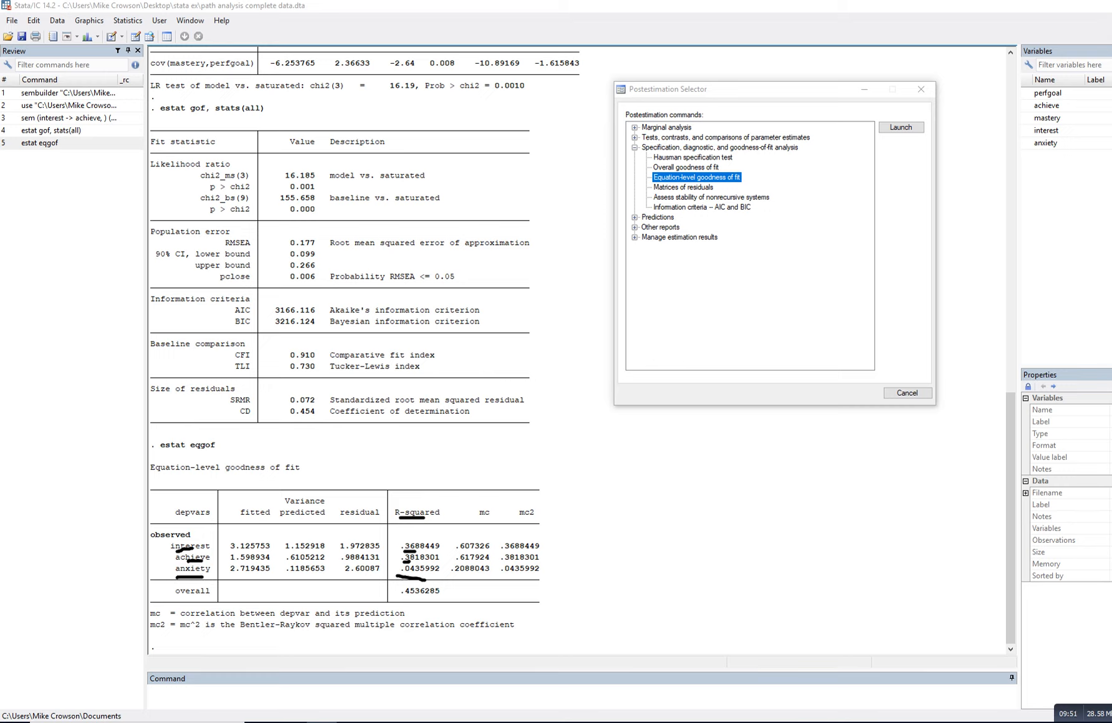
key("Escape")
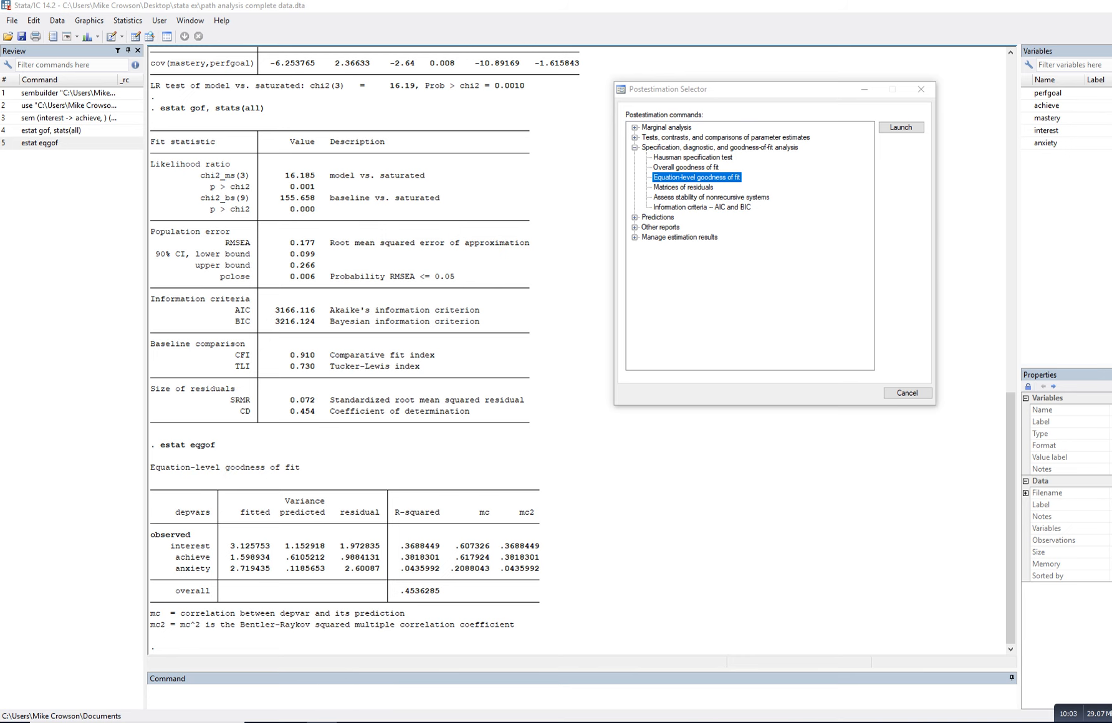
Review the structural coefficient table in the results output and return to the SEM Builder diagram.
scroll(374, 349, "up", 9)
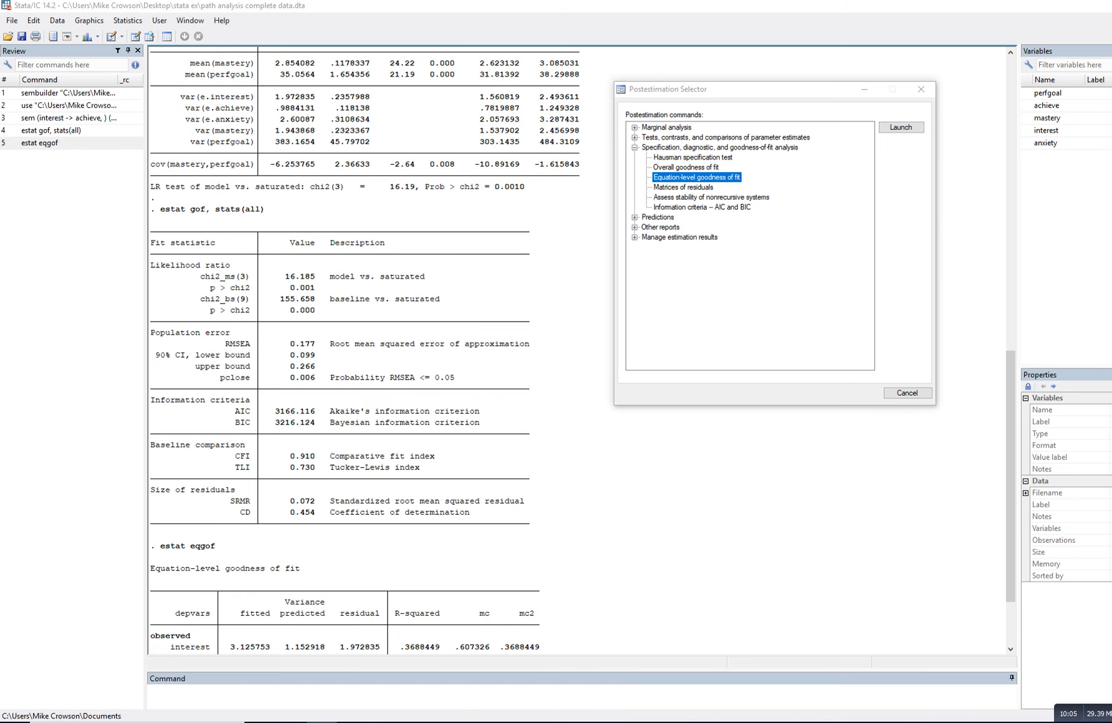
scroll(364, 349, "up", 2)
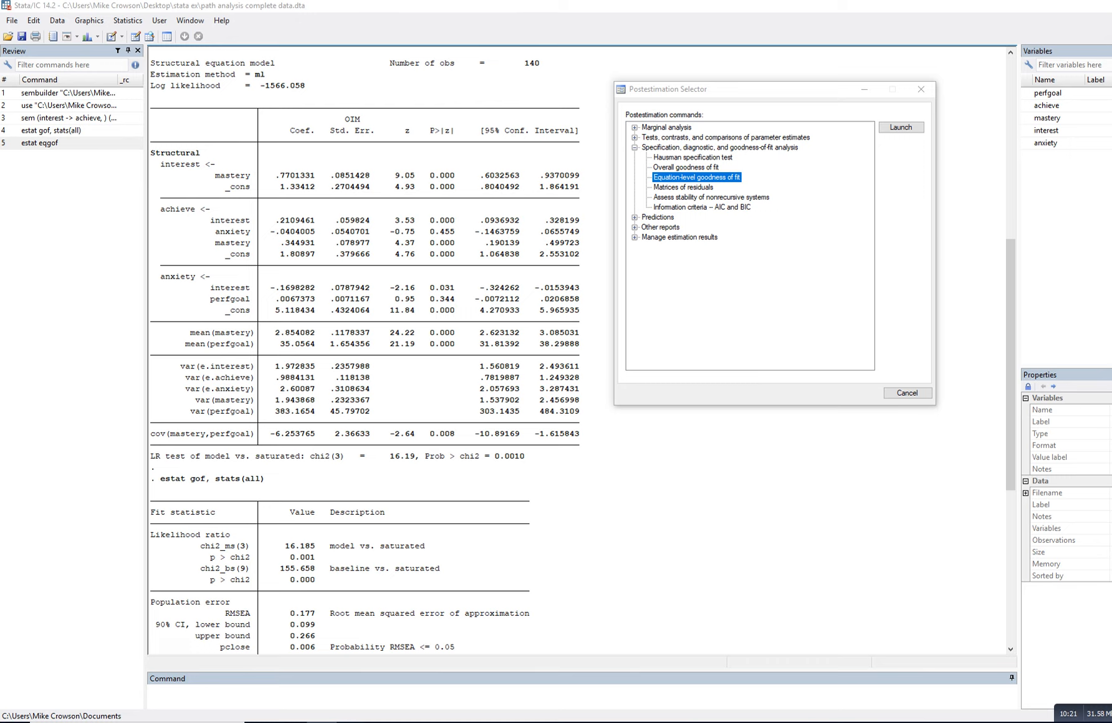
mouse_move(353, 721)
left_click(357, 676)
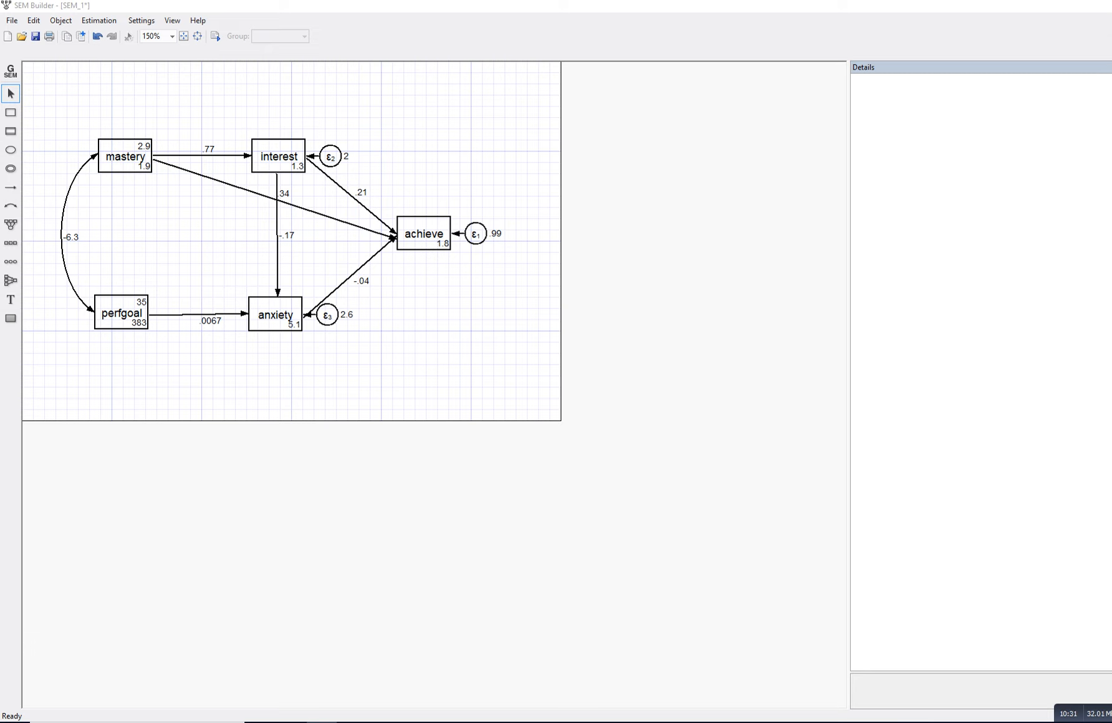
Examine the direct path from mastery to achieve and the indirect paths running through interest and anxiety in the path diagram.
left_click_drag(114, 166, 146, 167)
left_click_drag(405, 244, 433, 239)
left_click_drag(173, 163, 382, 231)
left_click_drag(172, 155, 244, 158)
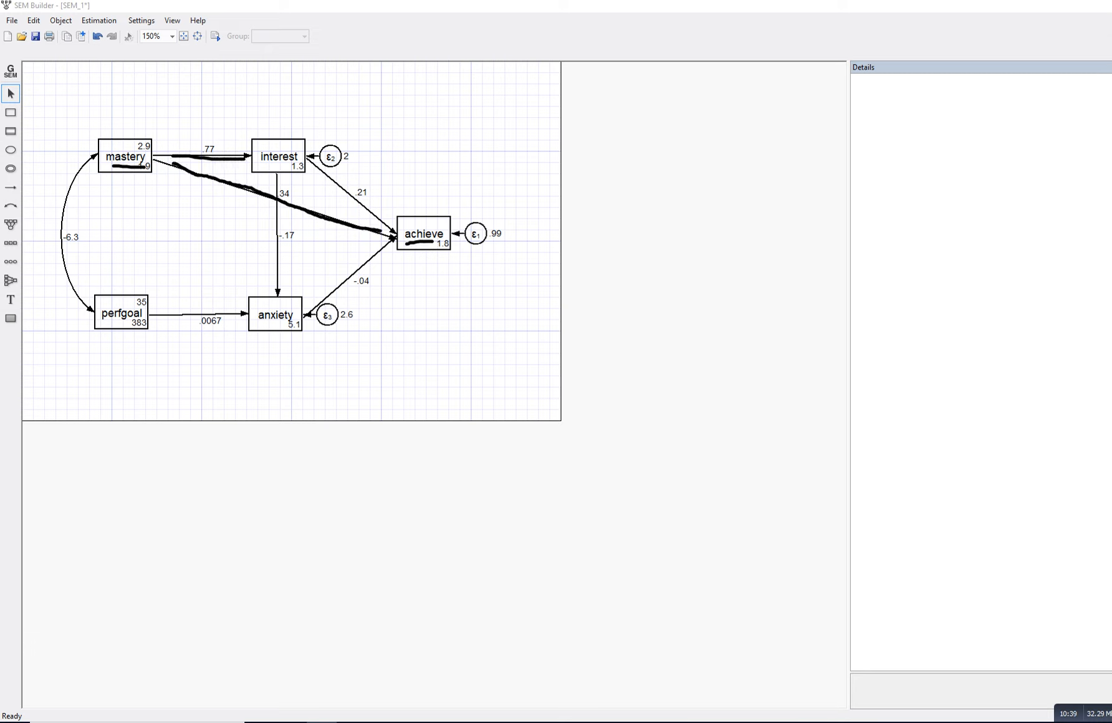
left_click_drag(322, 165, 383, 217)
mouse_move(216, 117)
left_mouse_down()
mouse_move(207, 125)
mouse_move(216, 118)
mouse_move(219, 131)
left_mouse_up()
left_click_drag(372, 155, 378, 177)
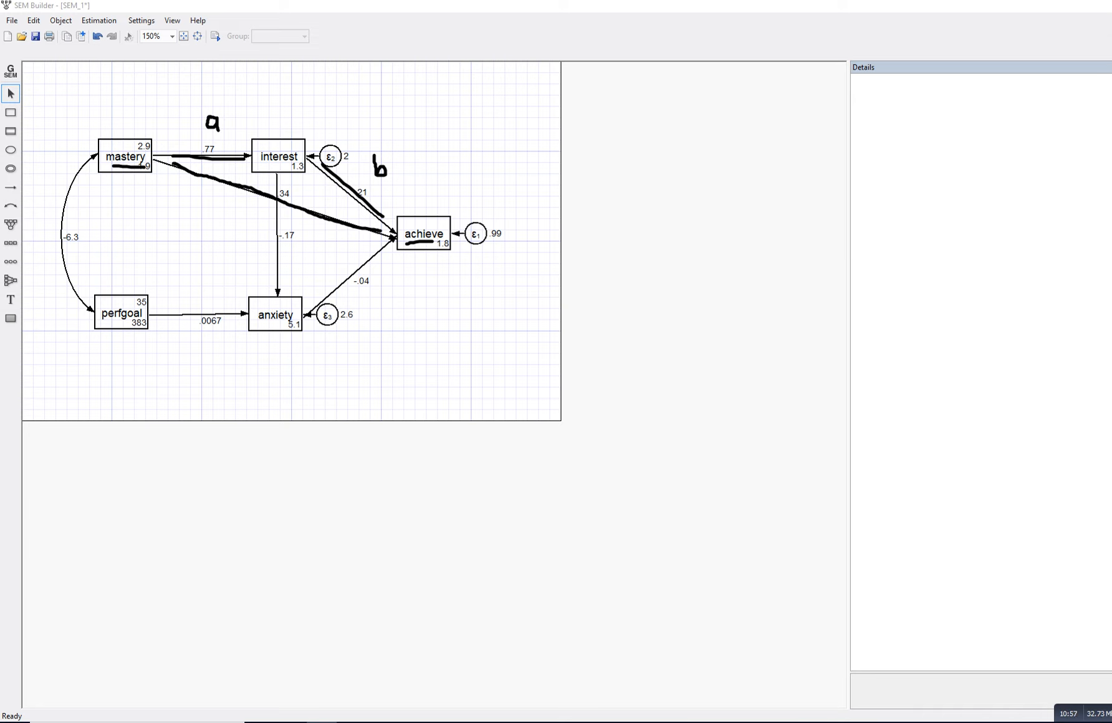
mouse_move(263, 222)
left_mouse_down()
mouse_move(251, 232)
mouse_move(262, 237)
left_mouse_up()
mouse_move(165, 155)
left_mouse_down()
mouse_move(231, 159)
mouse_move(283, 223)
mouse_move(278, 291)
mouse_move(334, 289)
mouse_move(382, 243)
mouse_move(384, 280)
left_mouse_up()
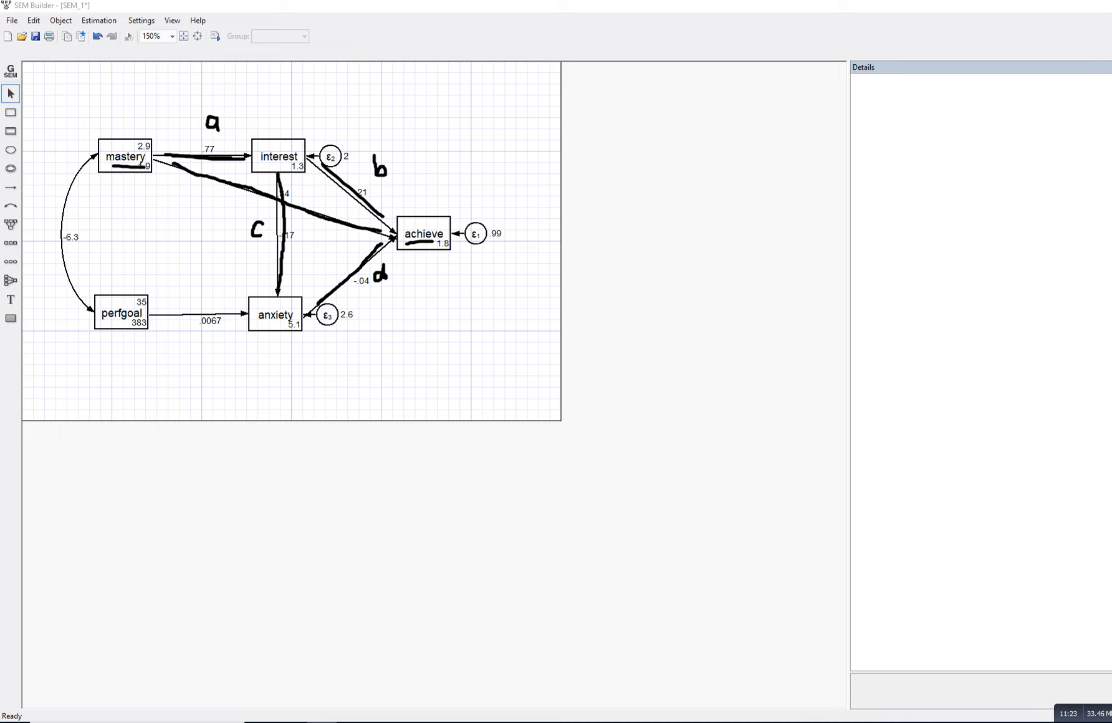
key("Escape")
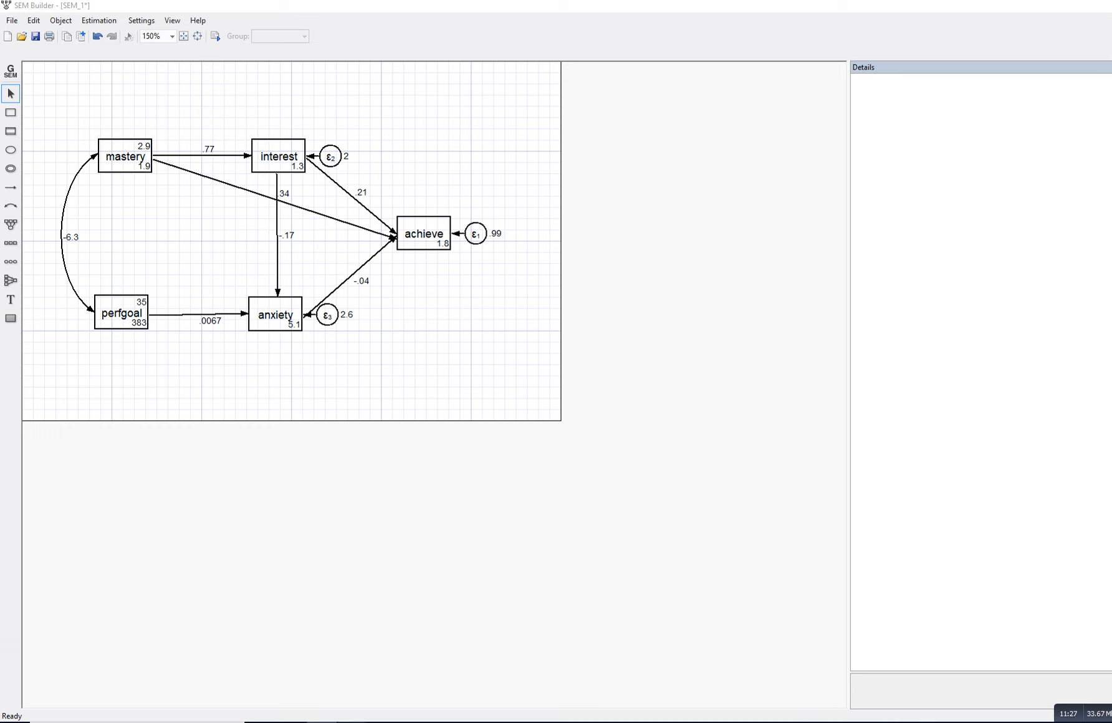
Run the direct and indirect effects postestimation report for the fitted model with its default options.
left_click(352, 721)
left_click(240, 680)
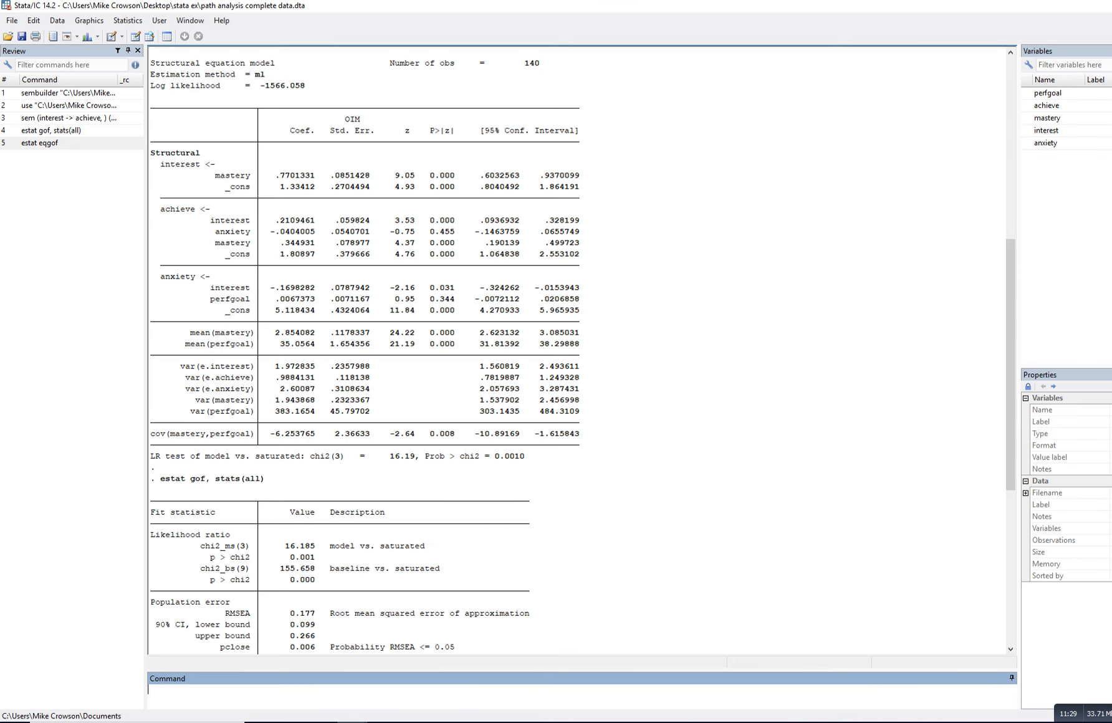
left_click(352, 722)
left_click(487, 680)
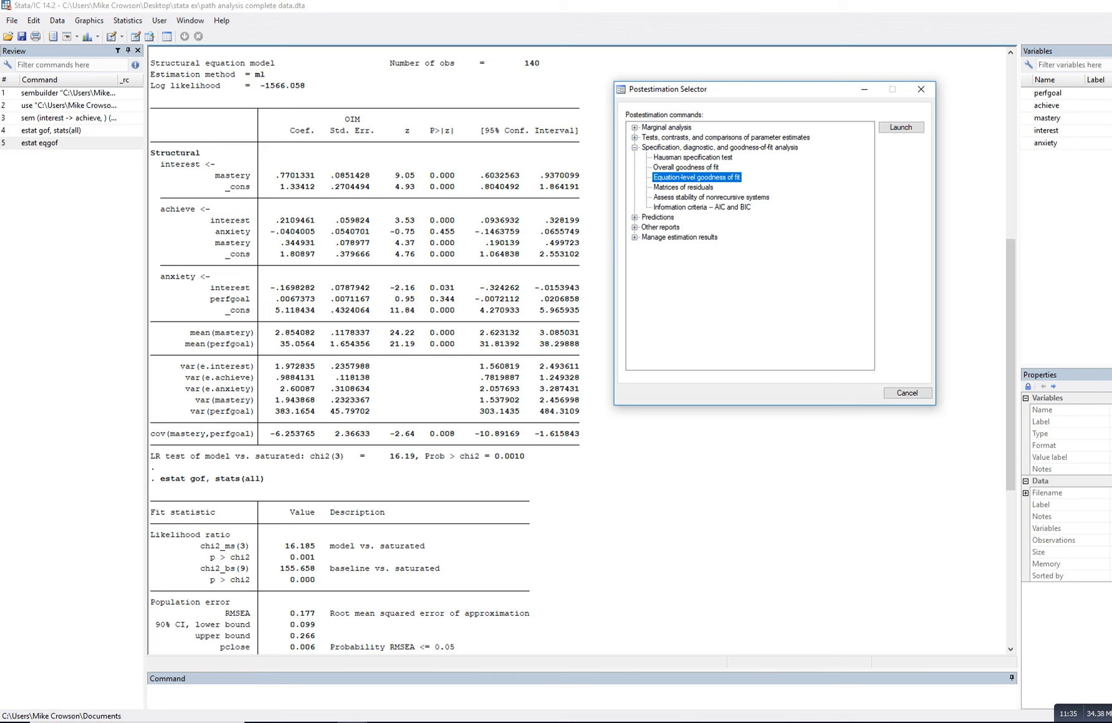
double_click(725, 137)
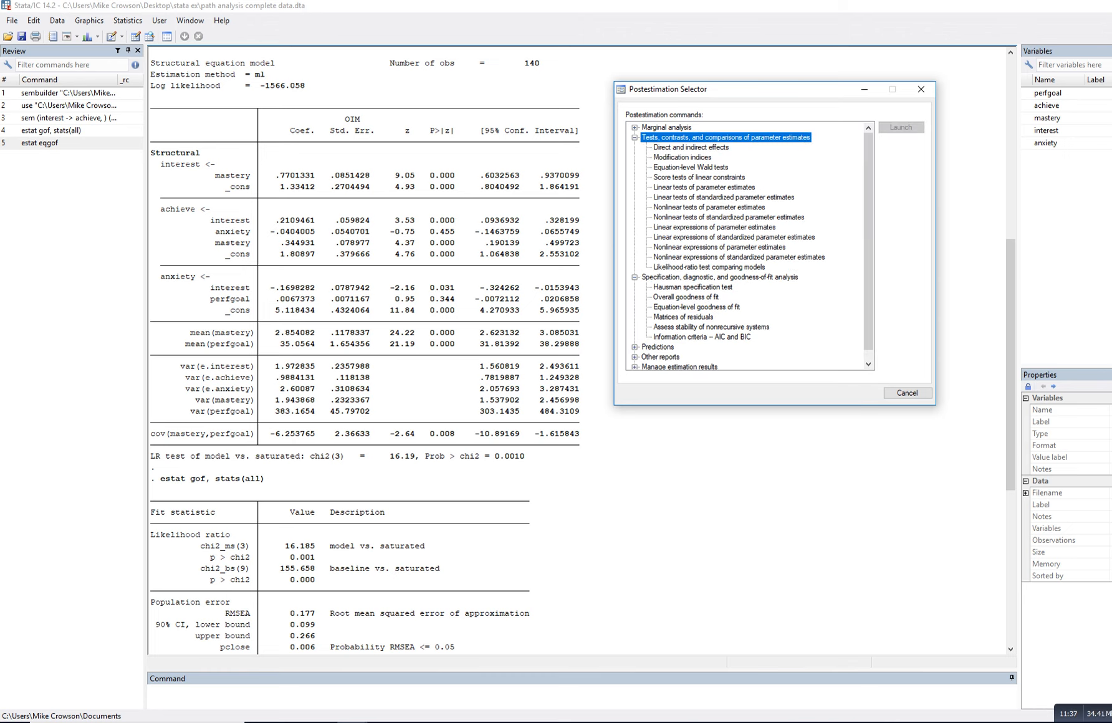
left_click(321, 722)
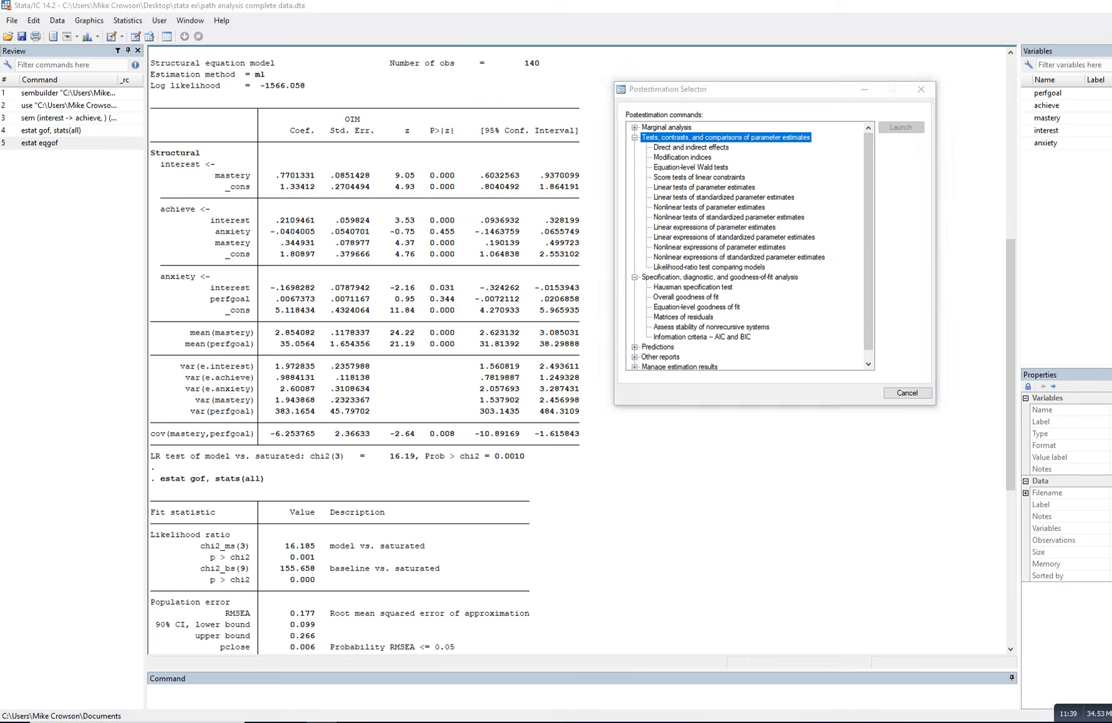
left_click_drag(661, 151, 712, 151)
key("Escape")
left_click(635, 137)
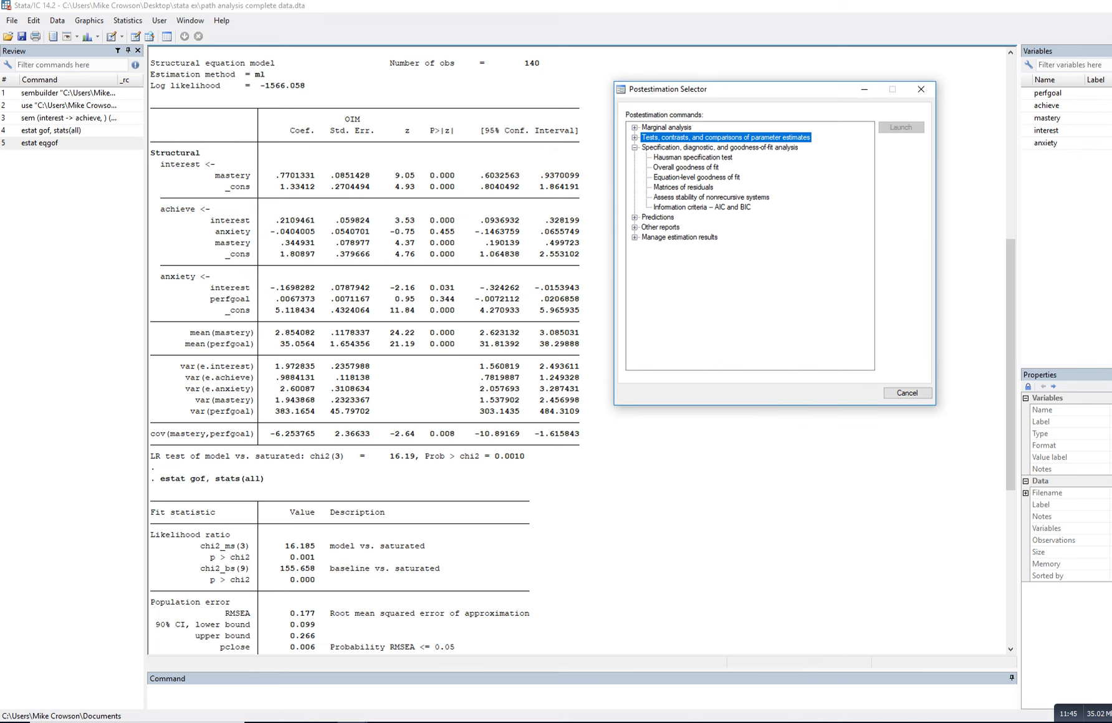
left_click(635, 138)
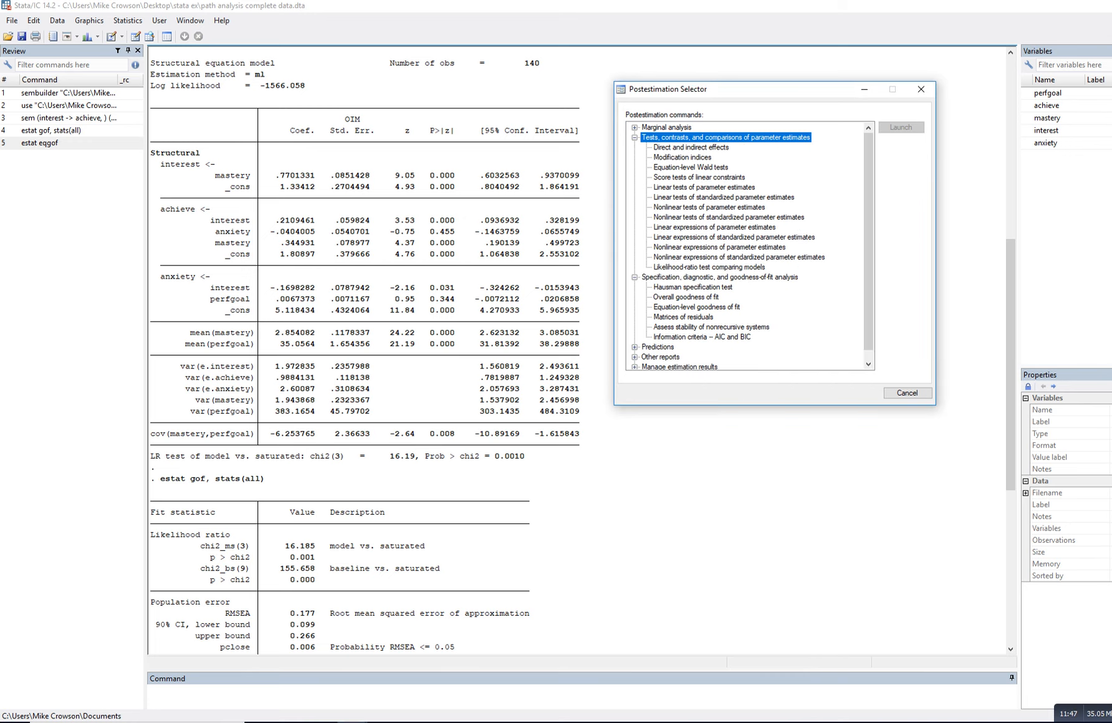
double_click(691, 147)
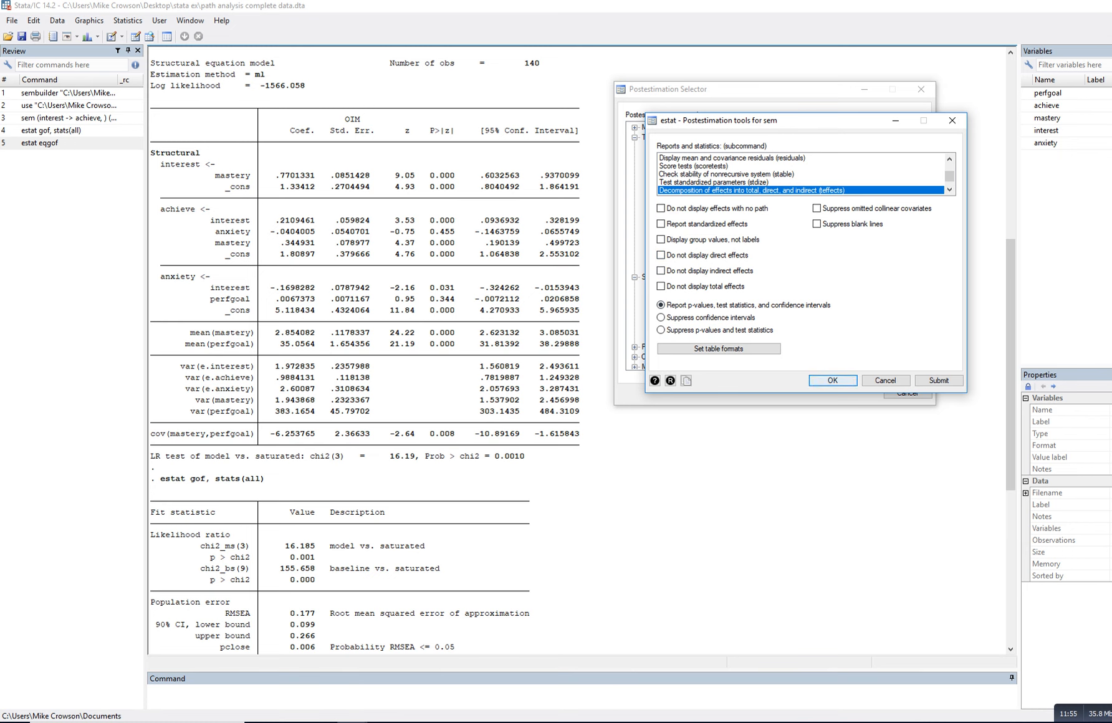
key("Return")
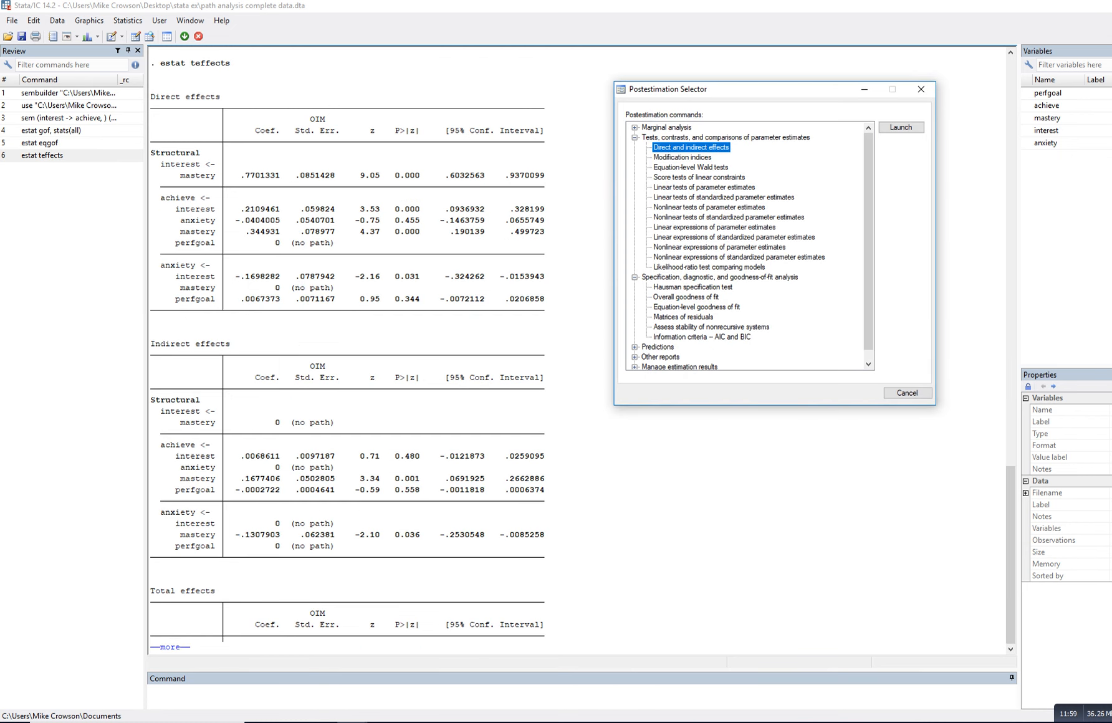
Examine the direct effects table, including the coefficients and the missing path from mastery to anxiety.
left_click(322, 722)
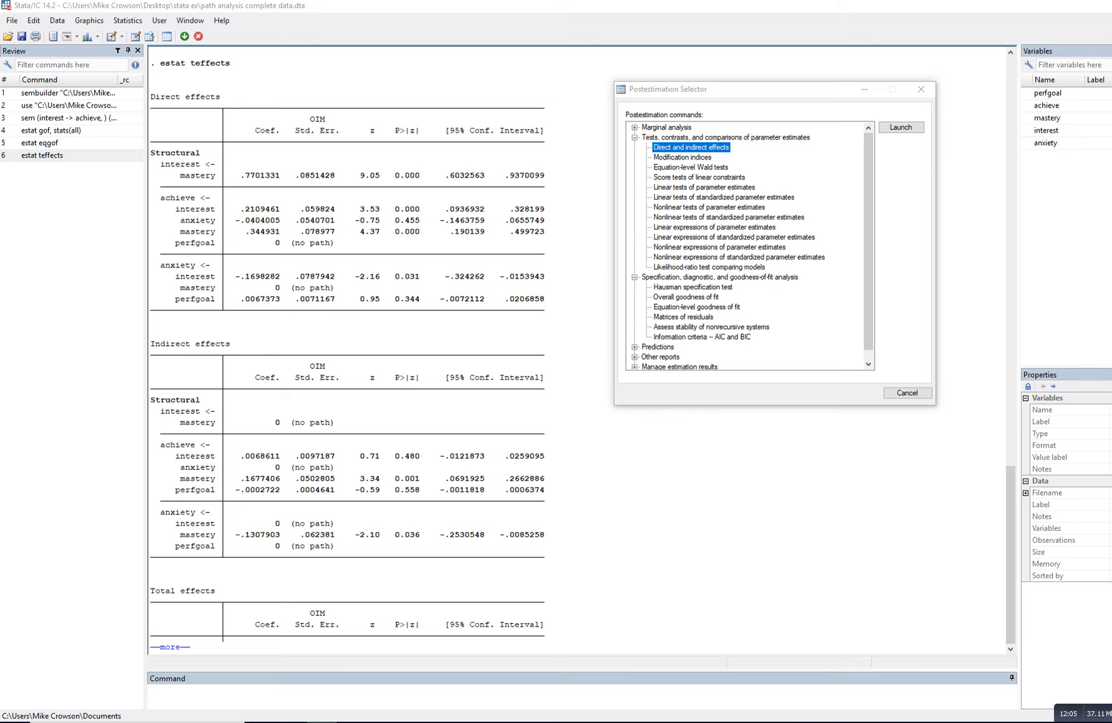
left_click_drag(166, 72, 190, 72)
left_click_drag(265, 292, 278, 291)
left_click_drag(192, 295, 207, 294)
Examine the indirect effect of mastery on interest and of interest on achieve through anxiety, including its standard error, z and p-value.
left_click_drag(160, 352, 211, 352)
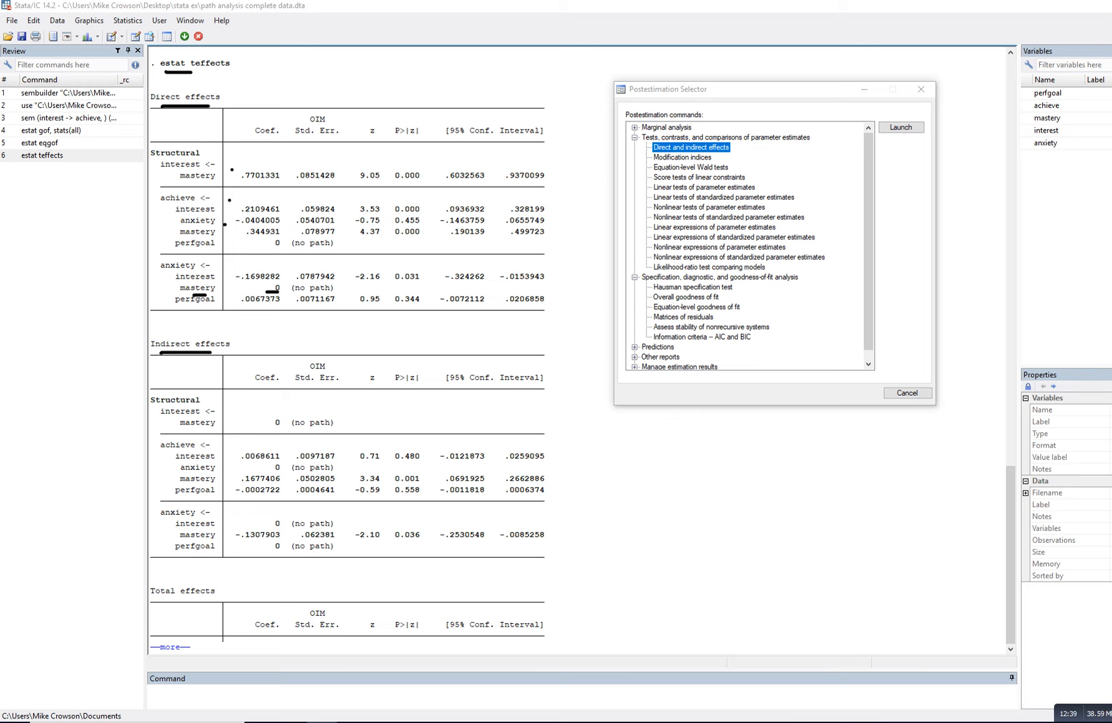
mouse_move(175, 429)
left_mouse_down()
mouse_move(201, 430)
mouse_move(172, 414)
left_mouse_up()
mouse_move(265, 157)
left_mouse_down()
mouse_move(230, 154)
mouse_move(276, 181)
mouse_move(246, 147)
left_mouse_up()
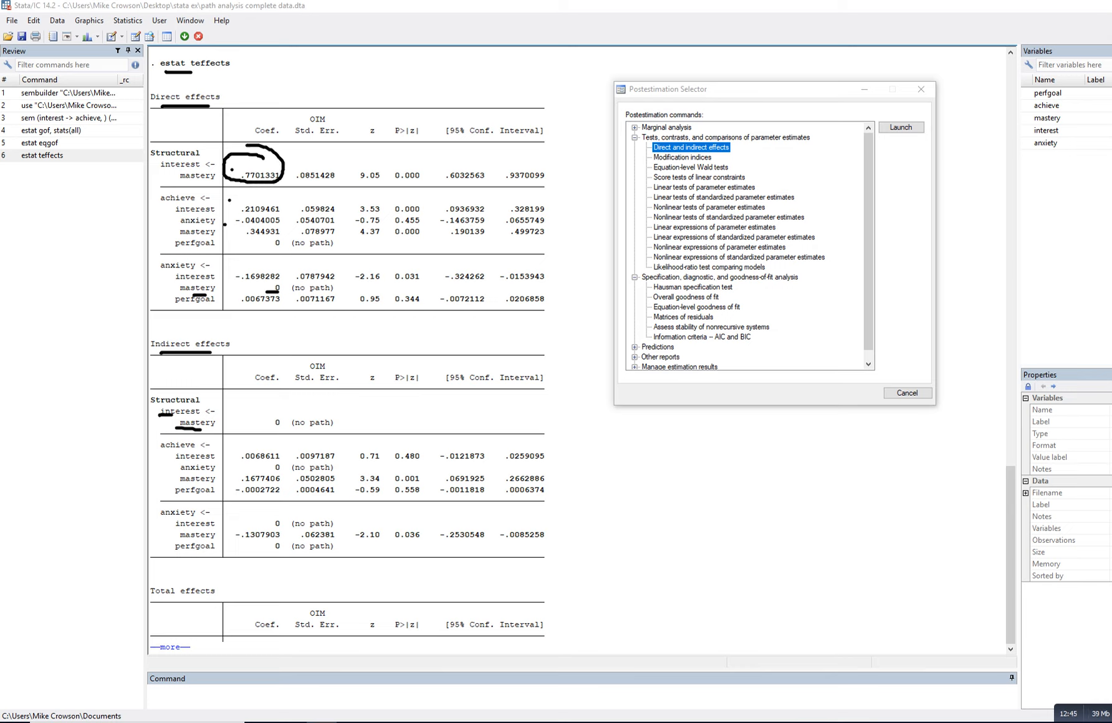
left_click_drag(269, 429, 279, 427)
left_click_drag(161, 448, 192, 451)
left_click_drag(240, 462, 268, 462)
left_click_drag(654, 467, 653, 487)
mouse_move(641, 466)
left_mouse_down()
mouse_move(677, 465)
mouse_move(669, 487)
left_mouse_up()
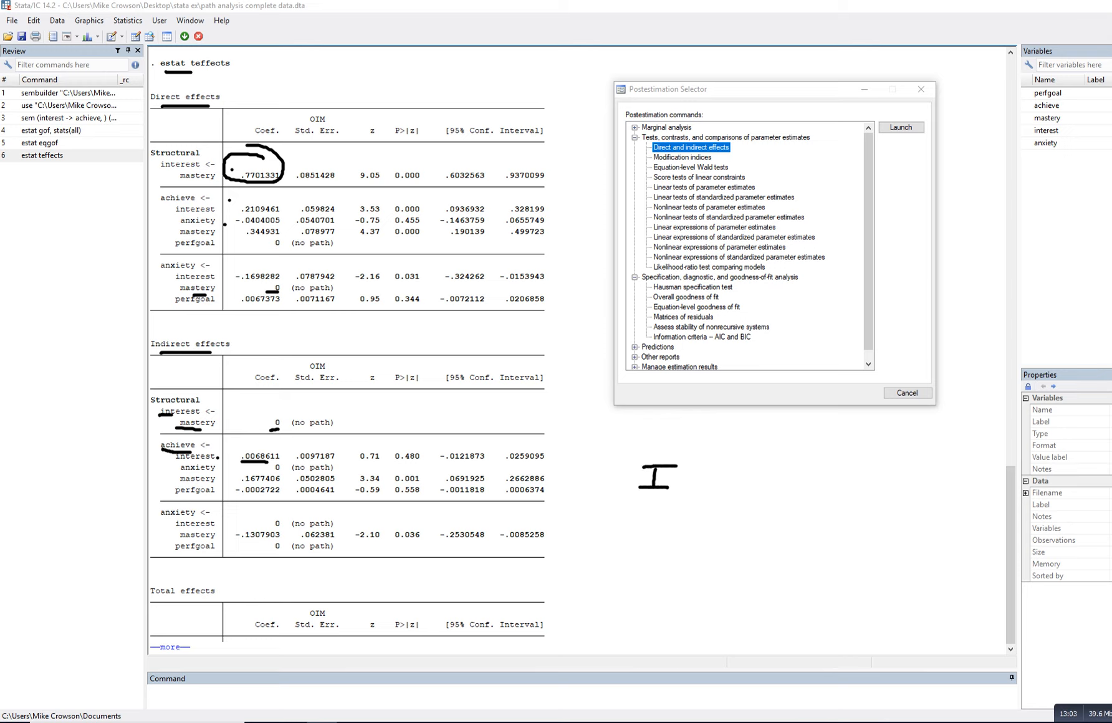
mouse_move(651, 537)
left_mouse_down()
mouse_move(671, 558)
mouse_move(663, 530)
left_mouse_up()
mouse_move(747, 513)
left_mouse_down()
mouse_move(768, 493)
mouse_move(767, 511)
left_mouse_up()
left_click_drag(753, 509, 767, 505)
mouse_move(691, 534)
left_mouse_down()
mouse_move(731, 527)
mouse_move(731, 510)
left_mouse_up()
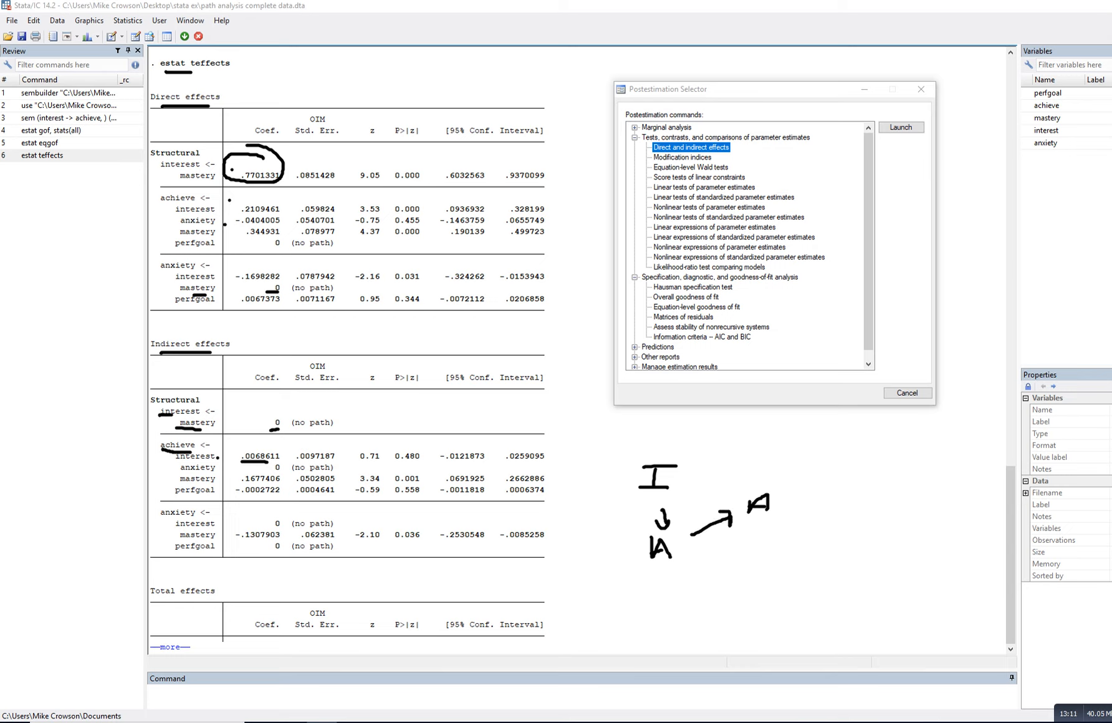
mouse_move(299, 459)
left_mouse_down()
mouse_move(415, 463)
mouse_move(383, 444)
mouse_move(393, 464)
left_mouse_up()
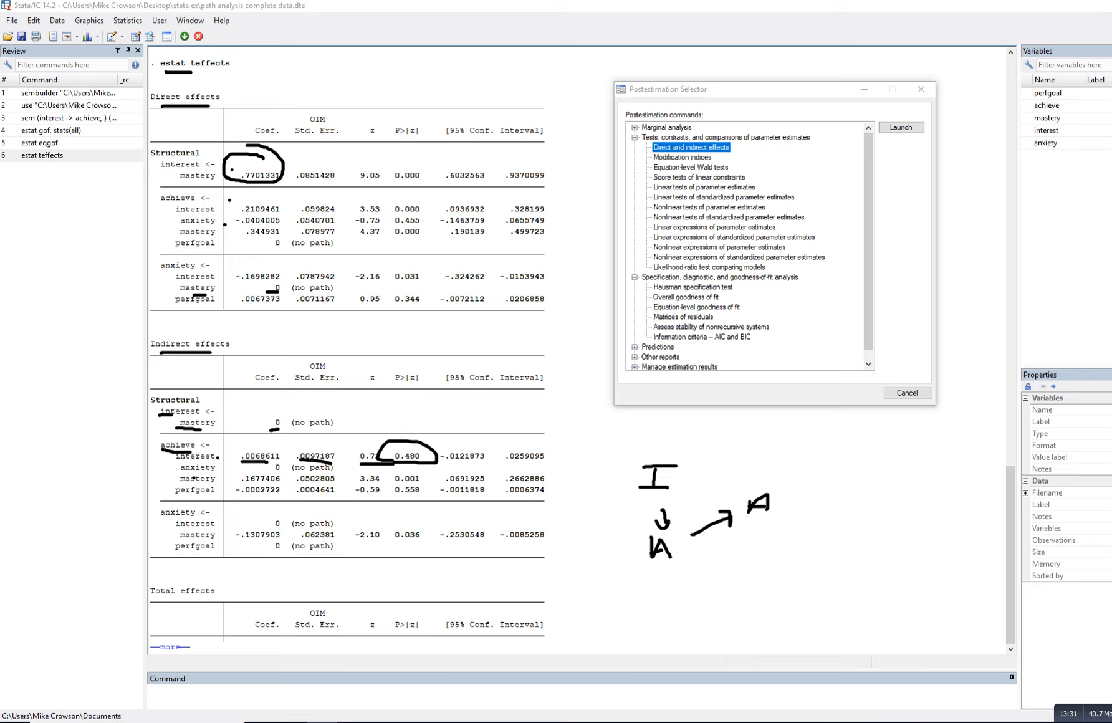
Examine the coefficient and significance of mastery's indirect effect on achieve, along with the perfgoal row in the indirect effects table.
left_click_drag(237, 484, 260, 482)
left_click_drag(363, 483, 414, 483)
left_click_drag(170, 495, 190, 493)
key("Escape")
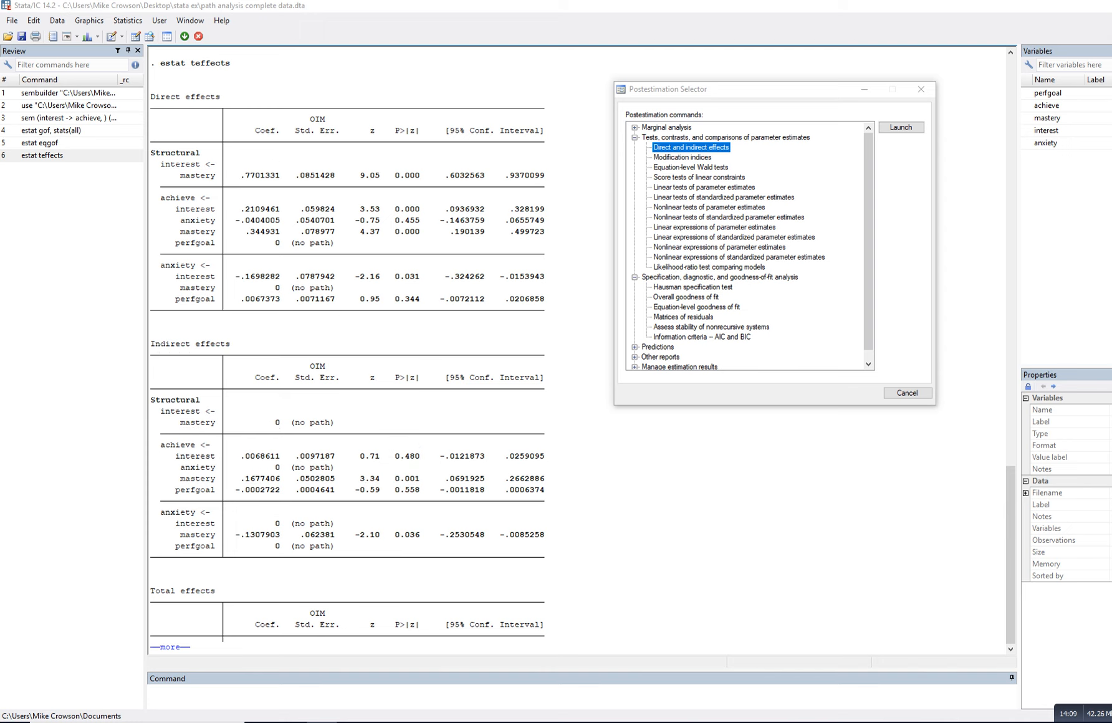
Display the remaining total effects output, and run the modification indices report with its default settings.
left_click(170, 647)
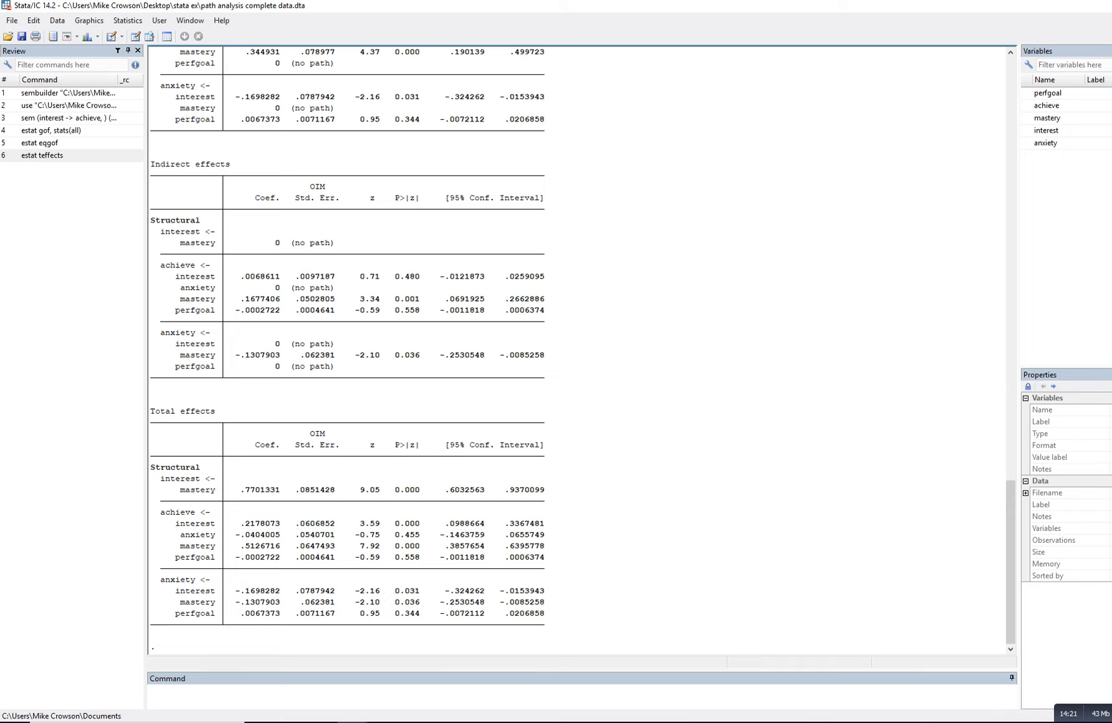
left_click(353, 722)
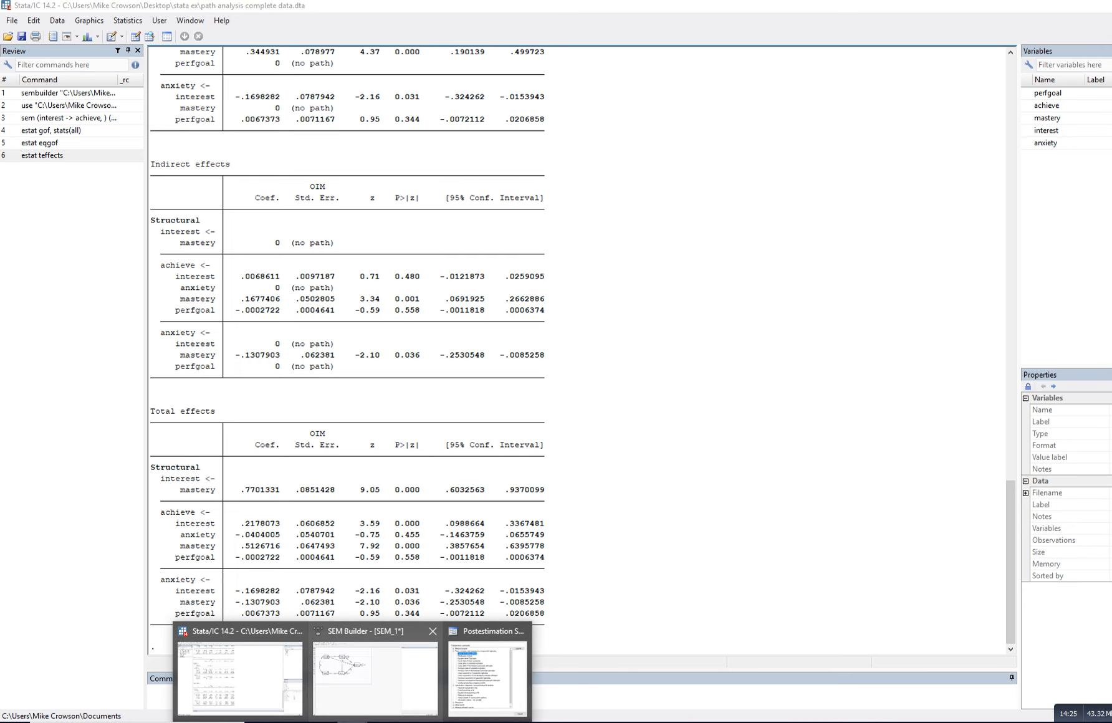
left_click(487, 678)
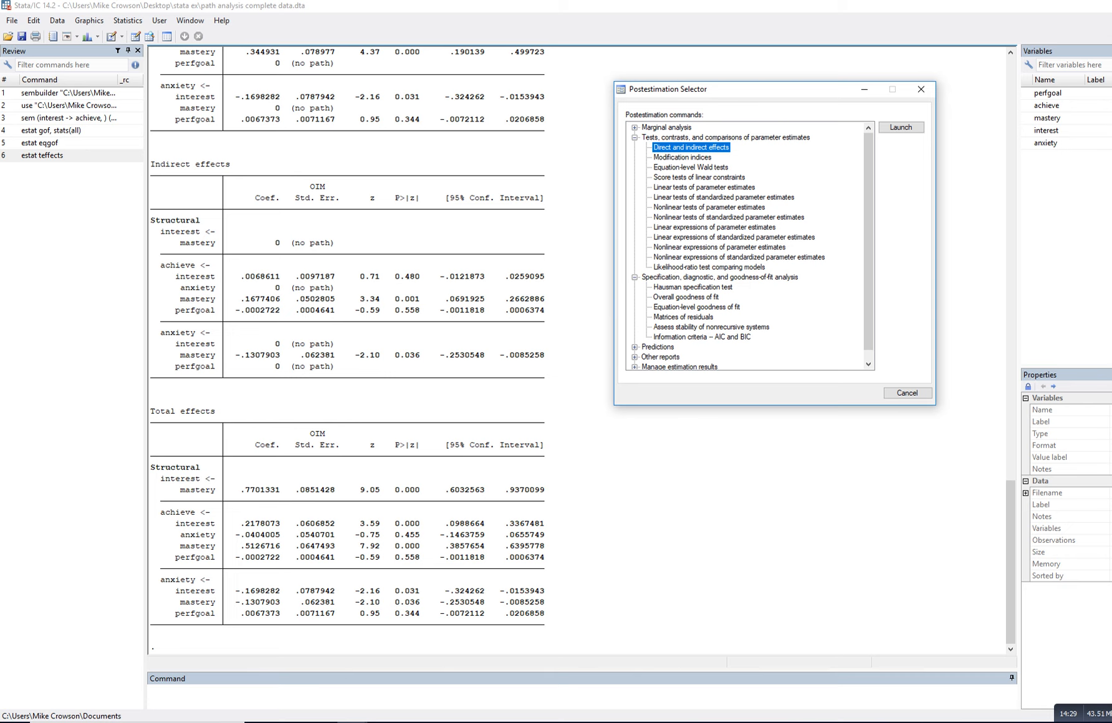
double_click(682, 157)
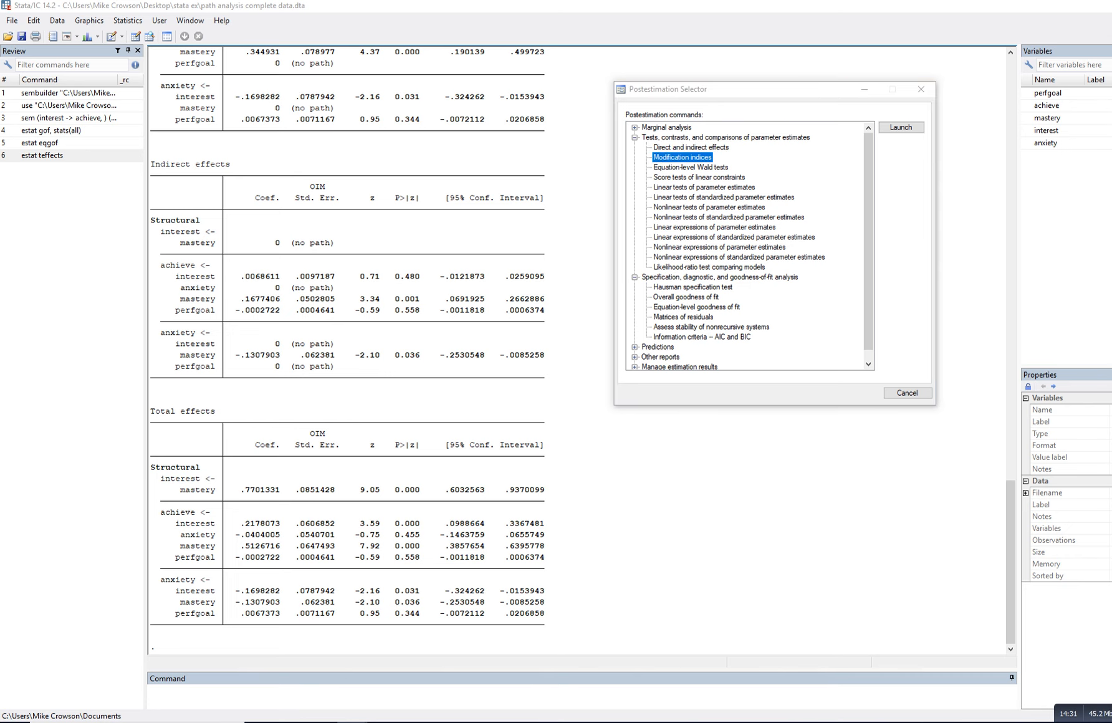
left_click(848, 397)
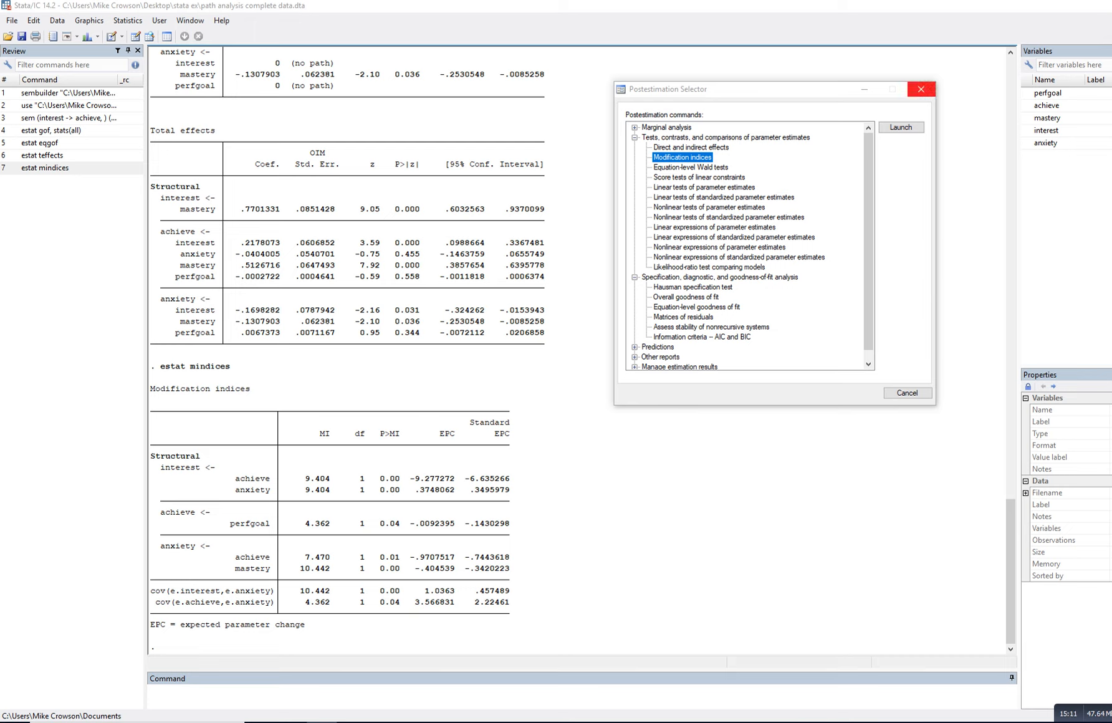
left_click(921, 90)
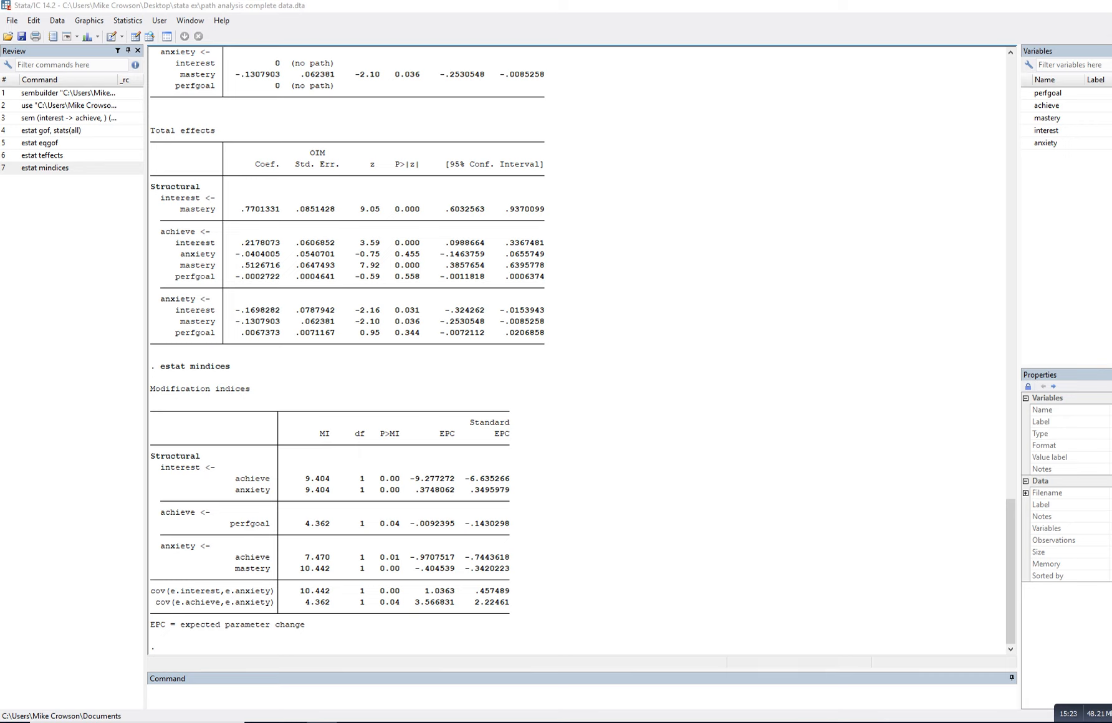
Begin a sem command in the command window with the path (mastery->interest).
left_click(150, 690)
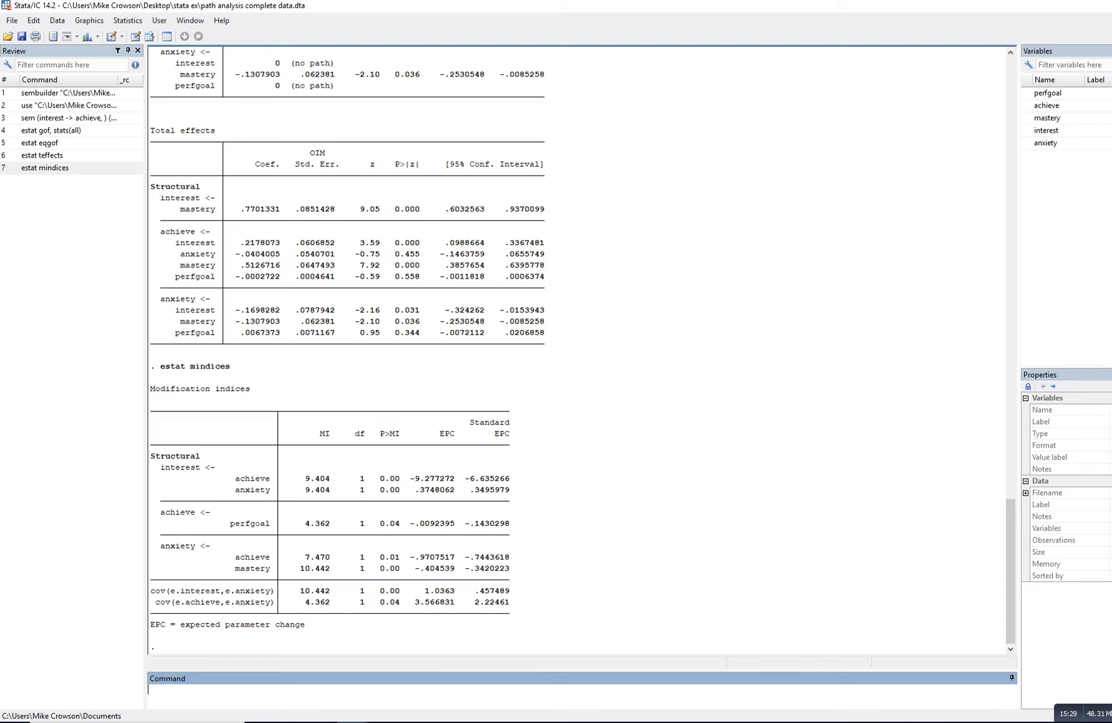
type("sem (")
type("mastery->")
type("interest)")
Add a second, still open equation to the sem command with a path from perfgoal to anxiety.
type("(")
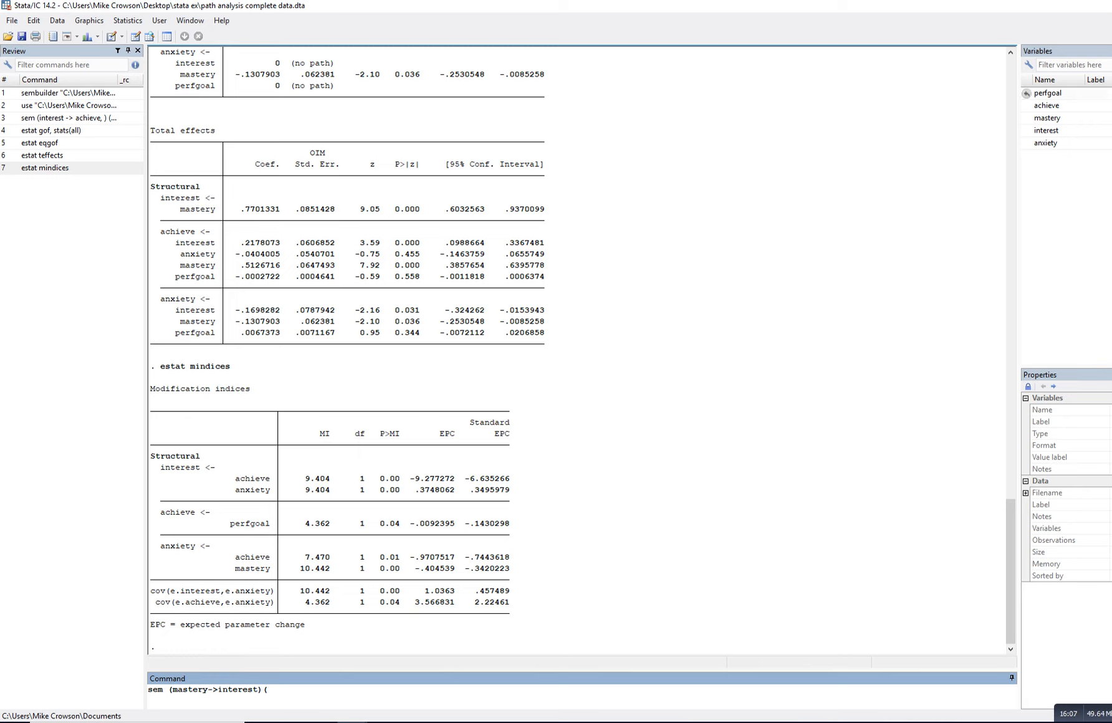
double_click(1025, 93)
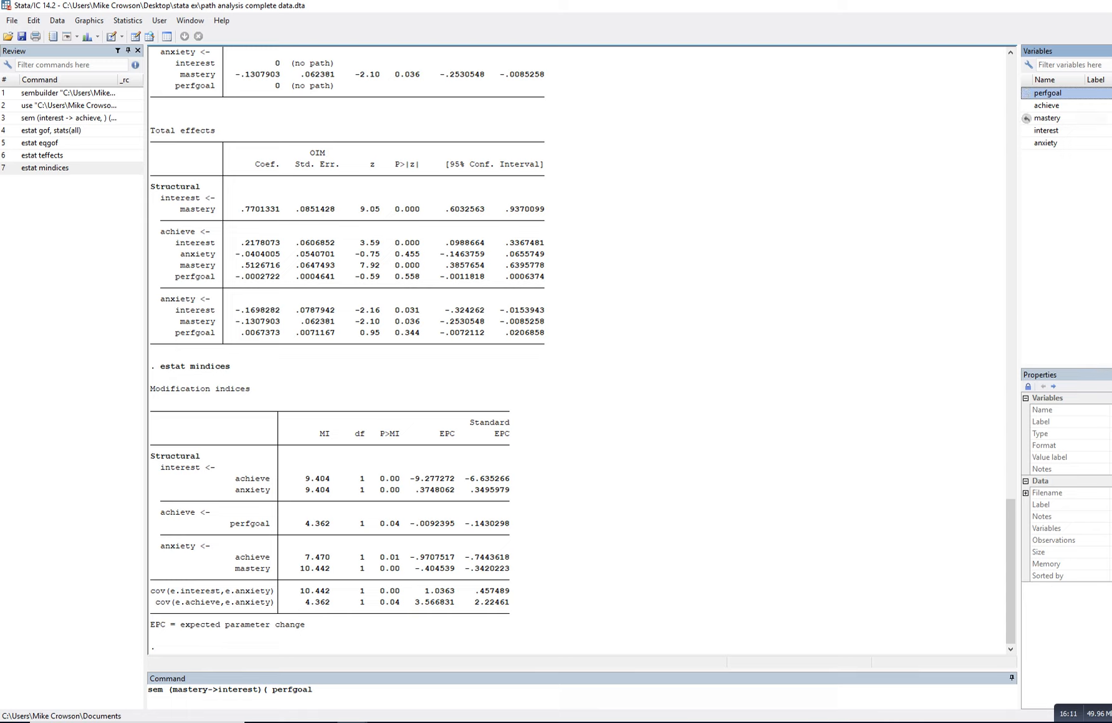
double_click(1047, 118)
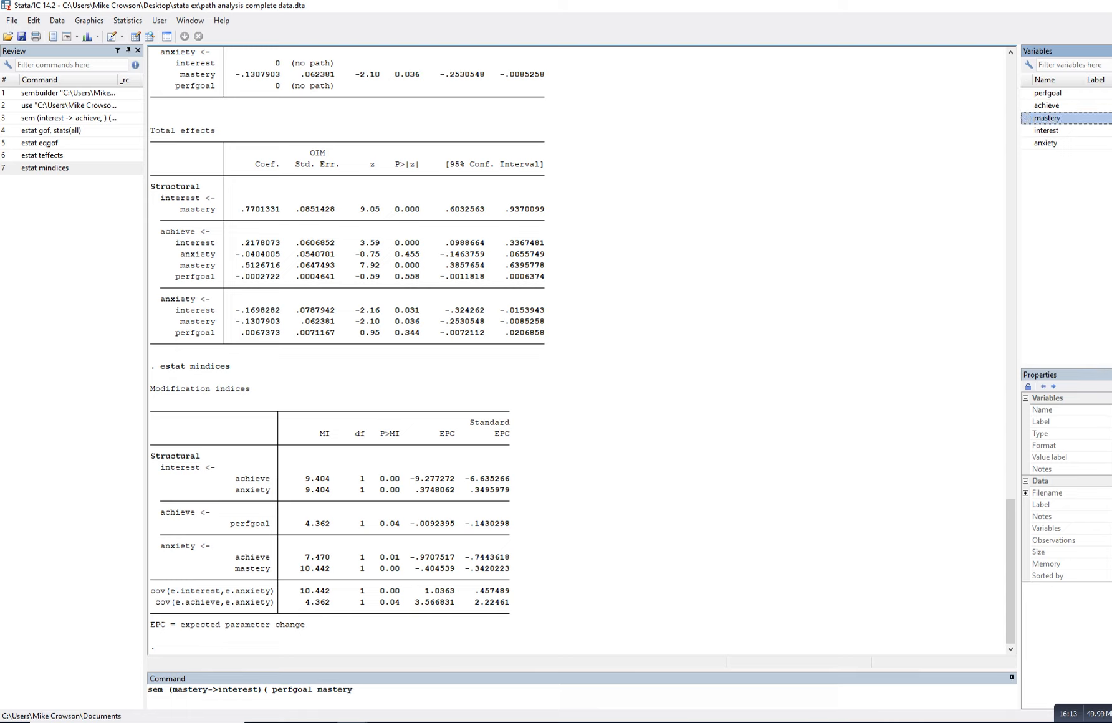
left_click(353, 690)
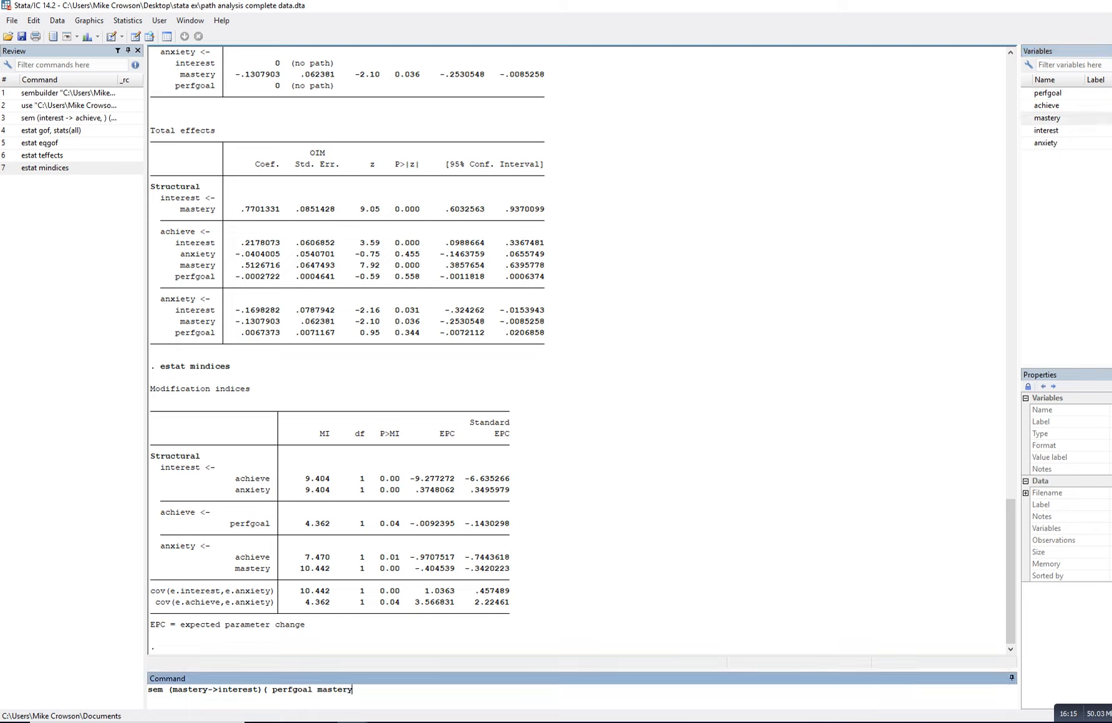
type("->")
key("BackSpace")
key("BackSpace")
key("BackSpace")
key("BackSpace")
key("BackSpace")
key("BackSpace")
key("BackSpace")
key("BackSpace")
double_click(1046, 143)
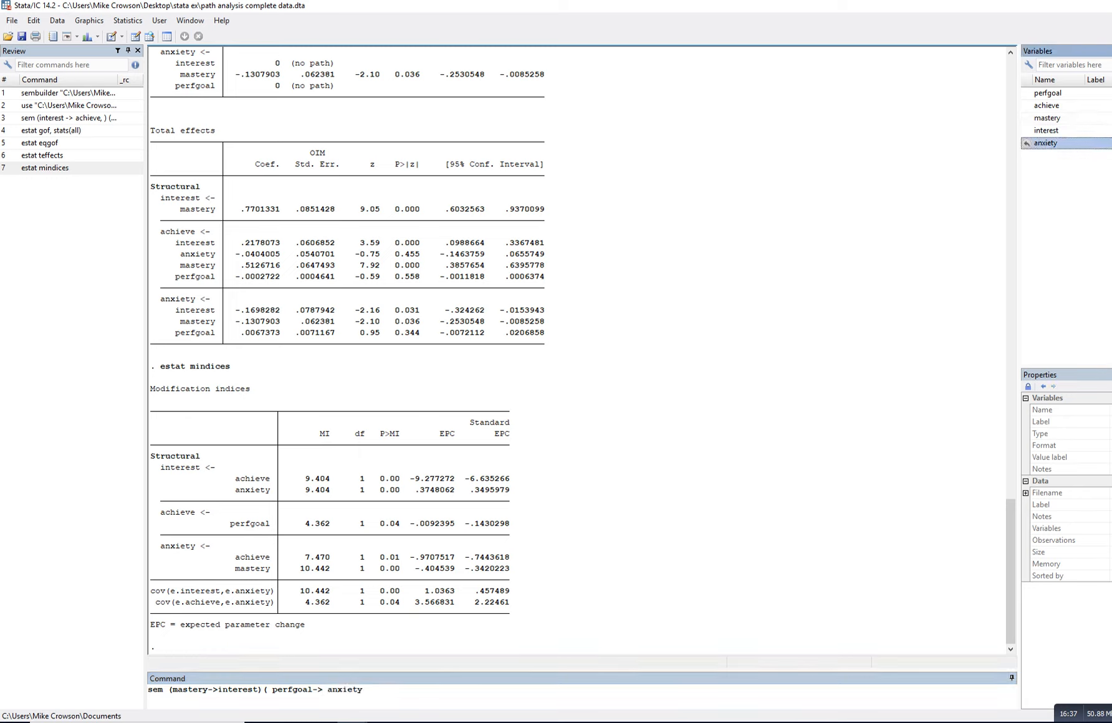
Add interest as a predictor beside perfgoal in the anxiety equation and close its parenthesis.
left_click(312, 689)
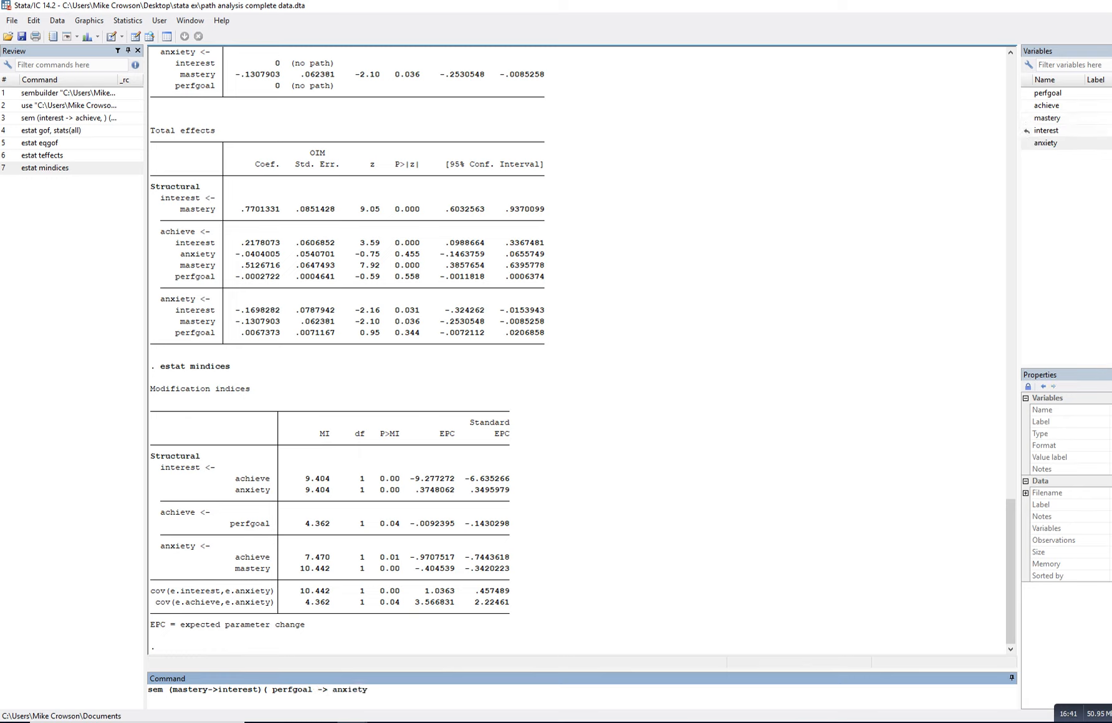
double_click(1026, 131)
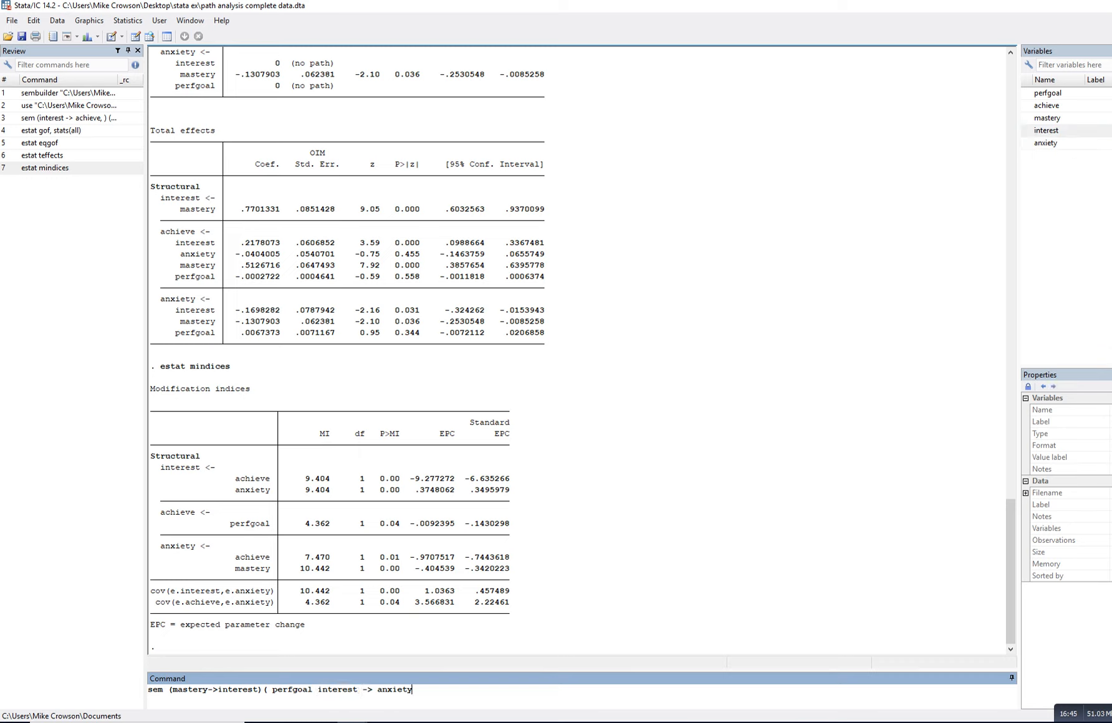
type(")")
Check the paths in the SEM Builder diagram and return to the main Stata window with the sem command.
left_click(353, 722)
left_click(418, 676)
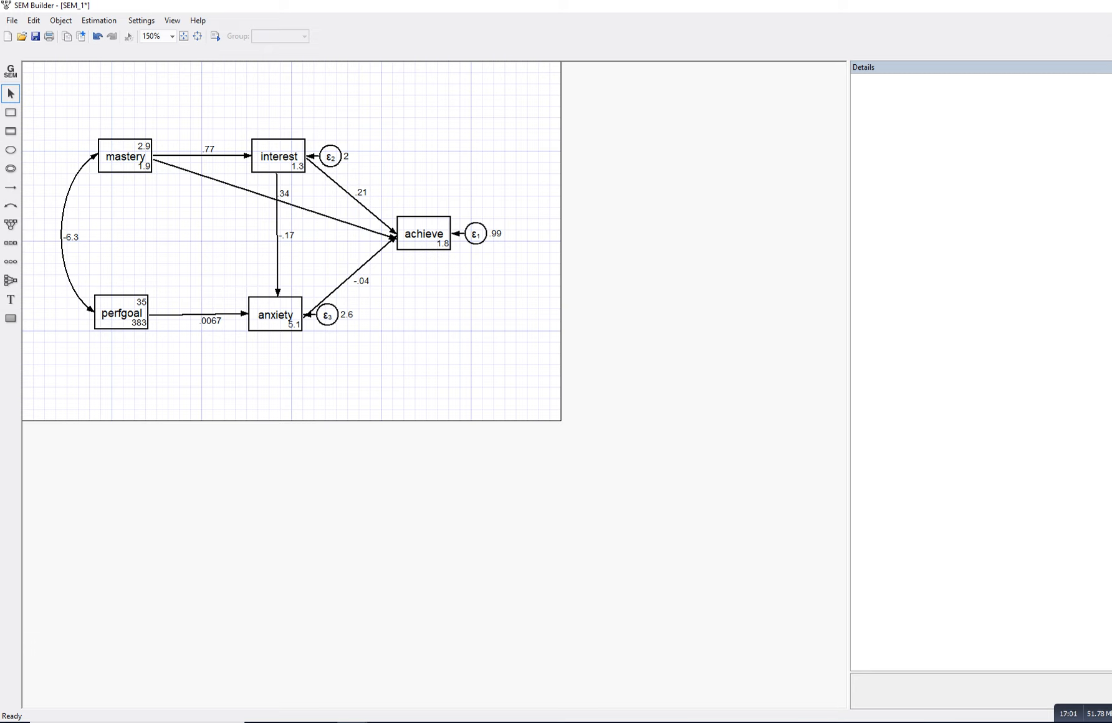
mouse_move(352, 721)
left_click(284, 667)
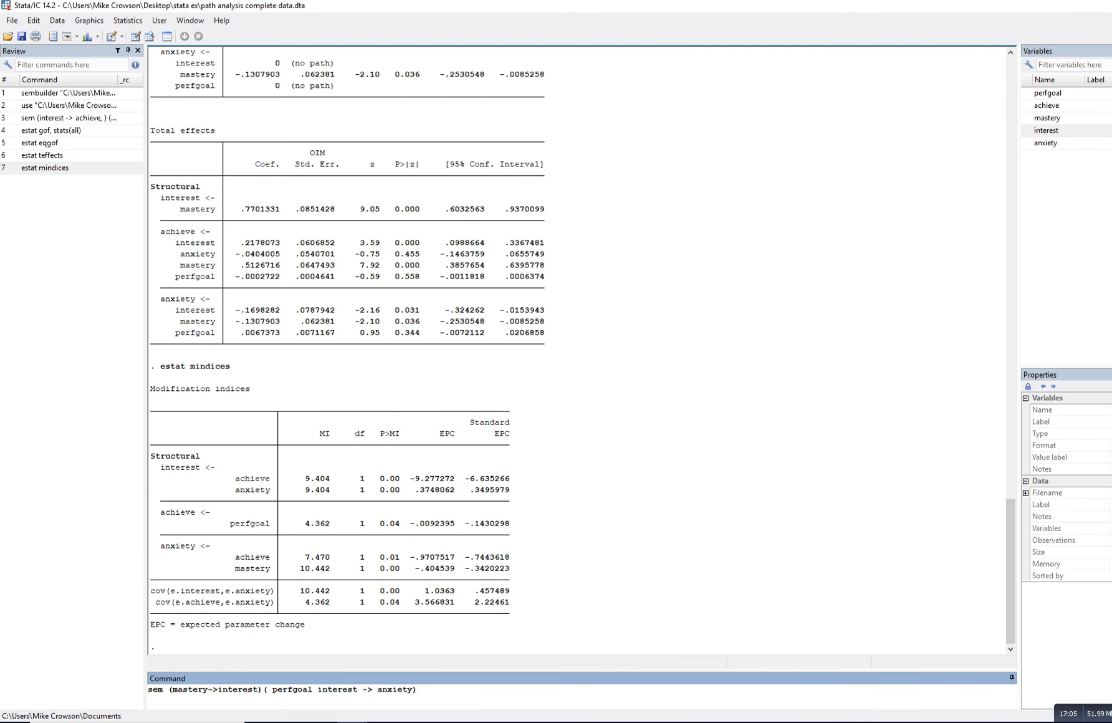
Add a third equation to the sem command with mastery, interest and anxiety as predictors of achieve, and close its parenthesis.
type("(")
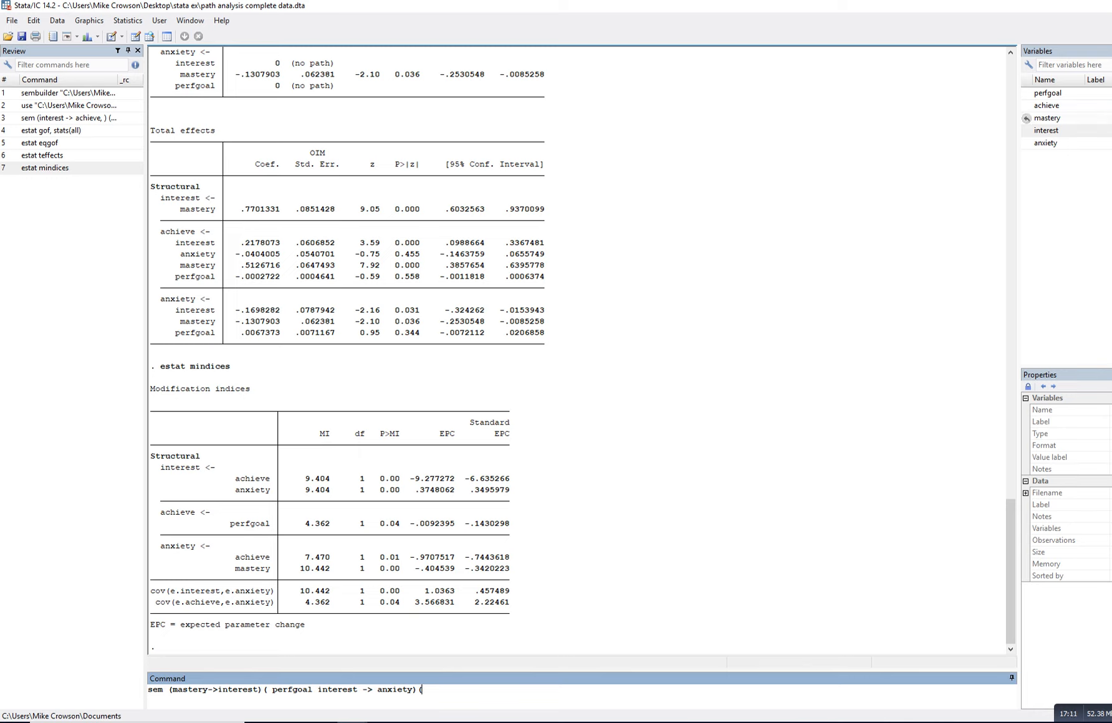
double_click(1026, 118)
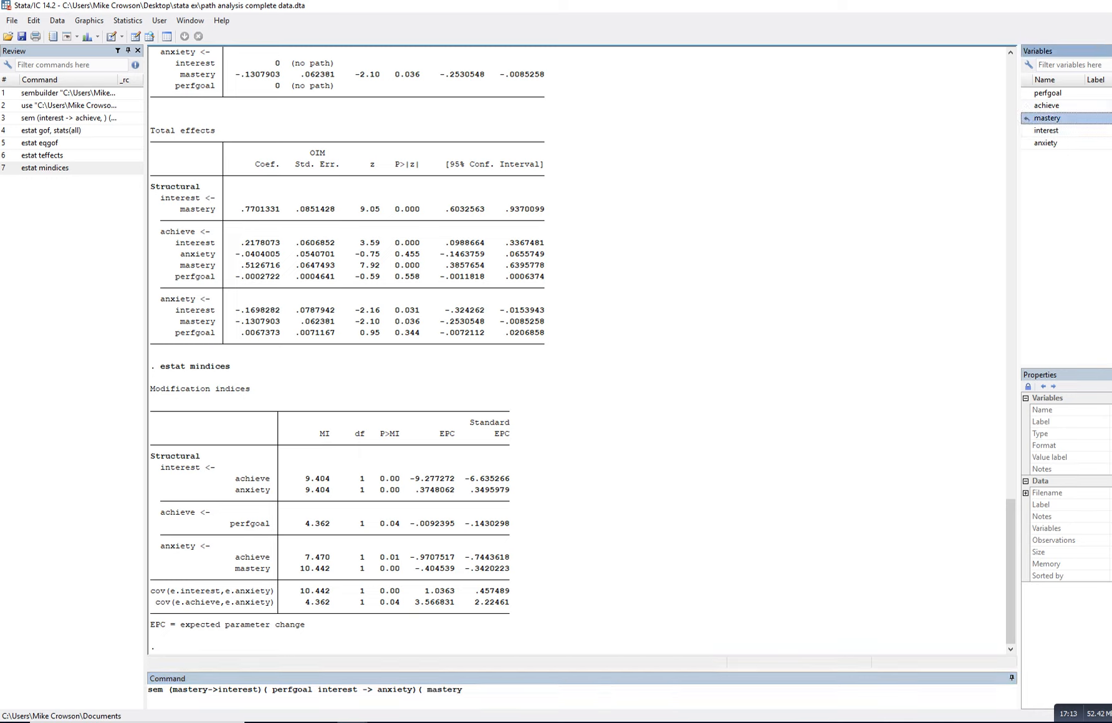
left_click(1026, 131)
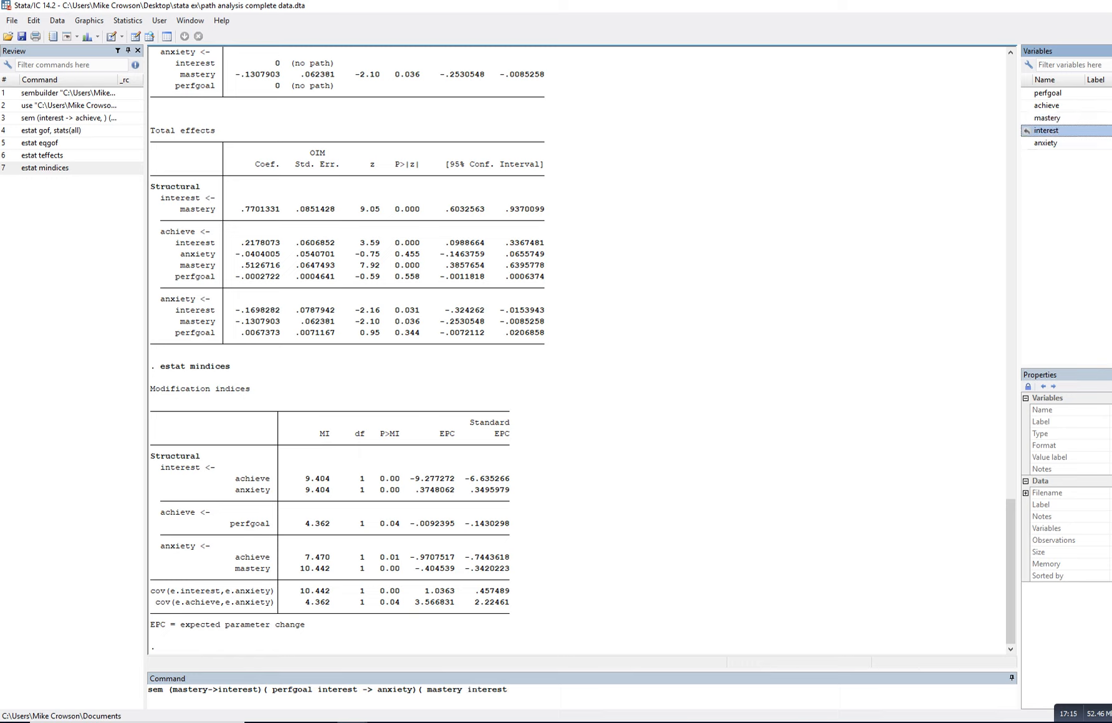
left_click(1025, 144)
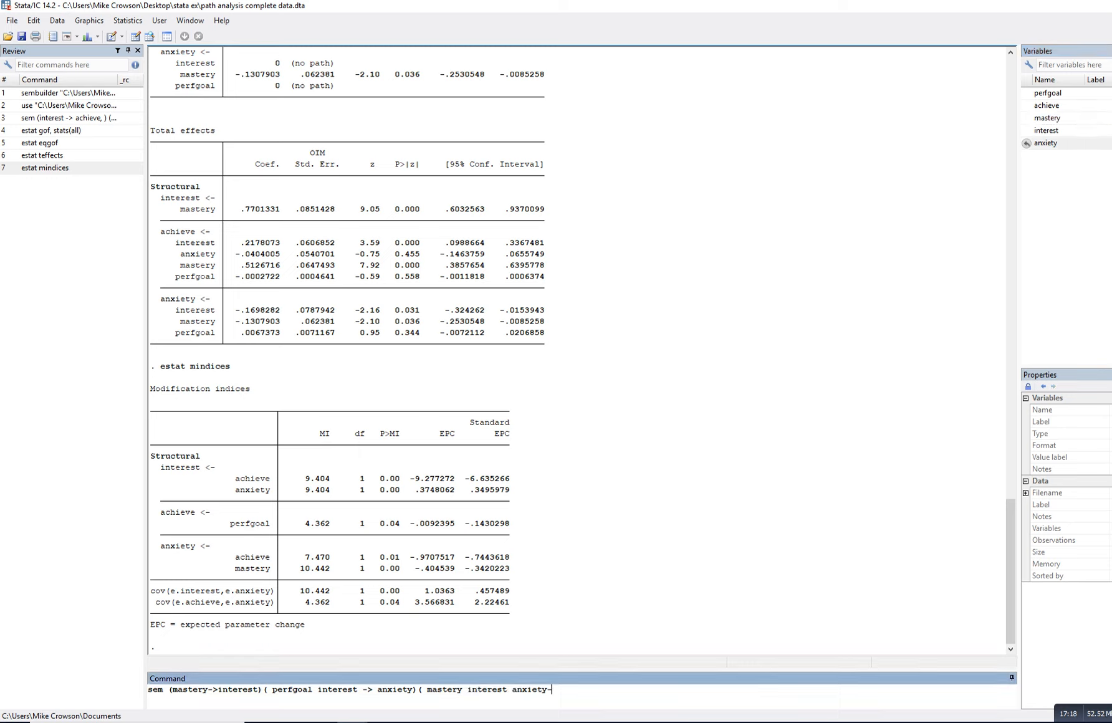
type(">")
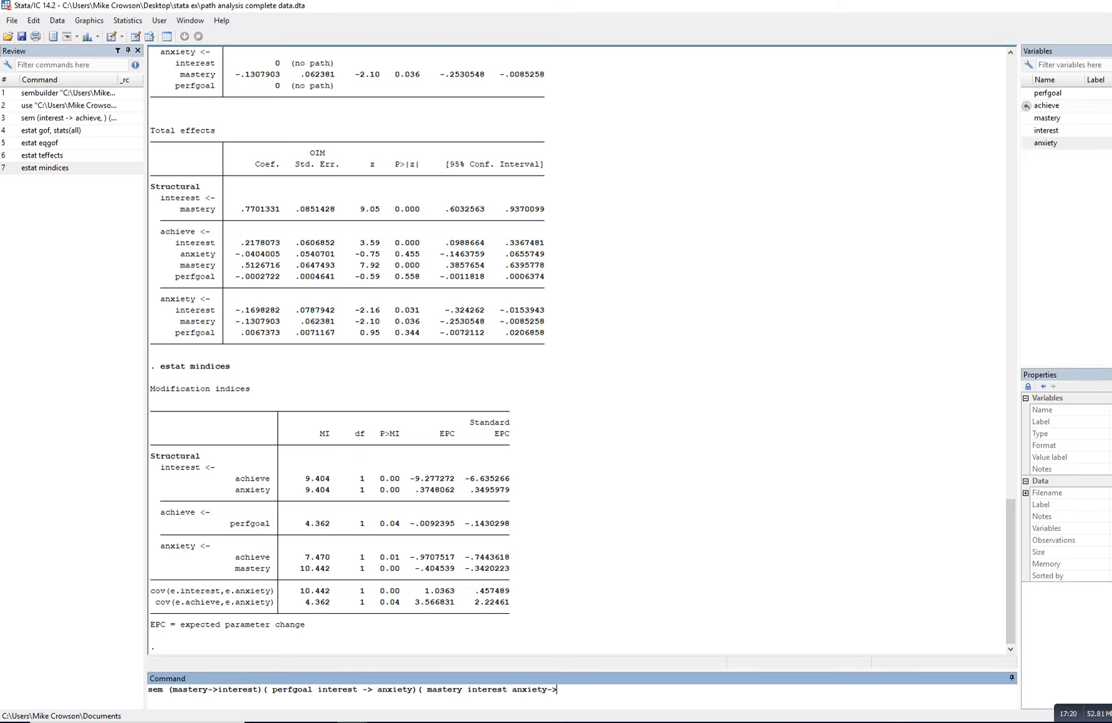
left_click(1026, 106)
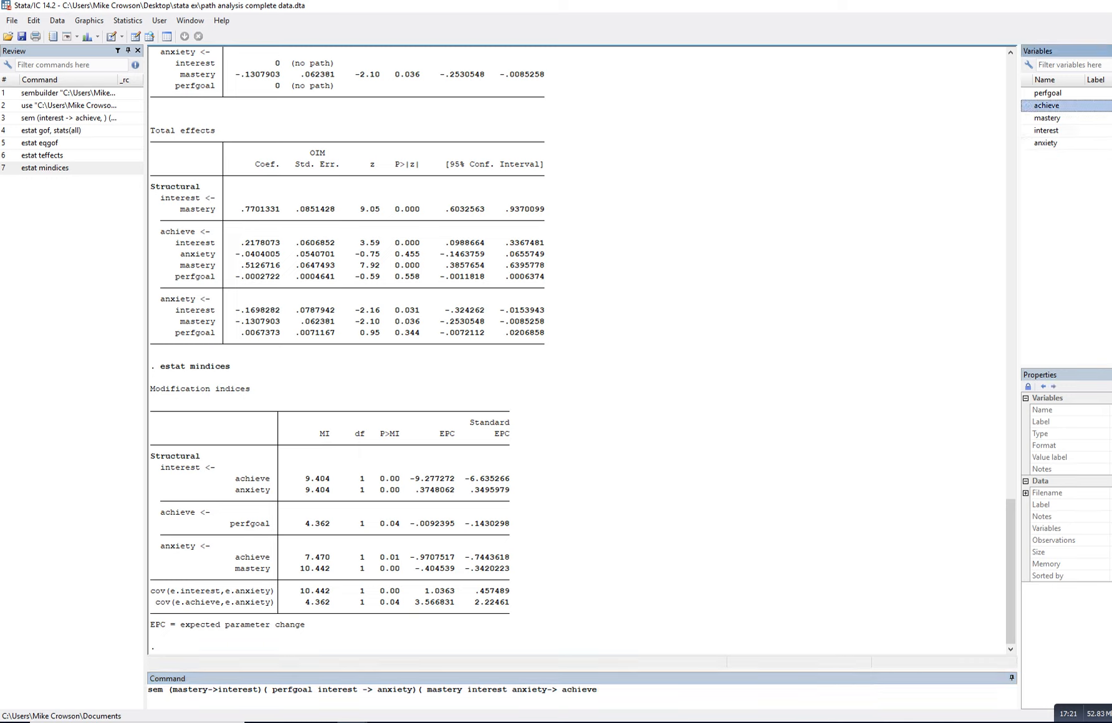
type(")")
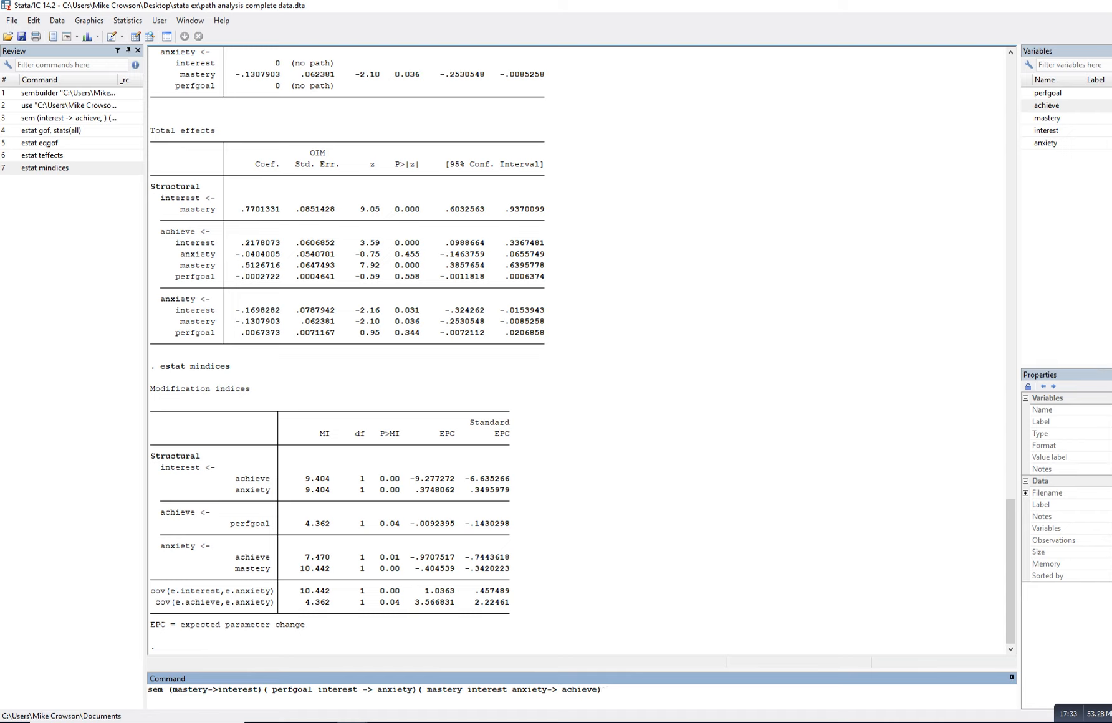
Append the option cov(perfgoal mastery) to the sem command, run it and show its complete output.
type(",cov(")
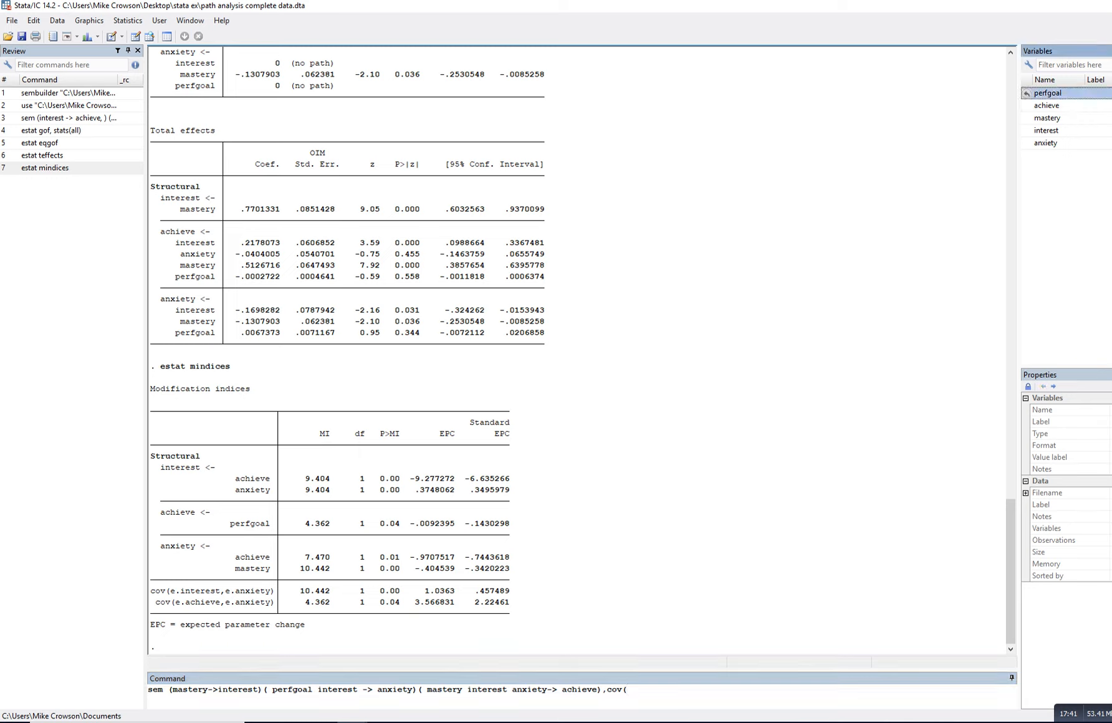
double_click(1046, 92)
double_click(1046, 118)
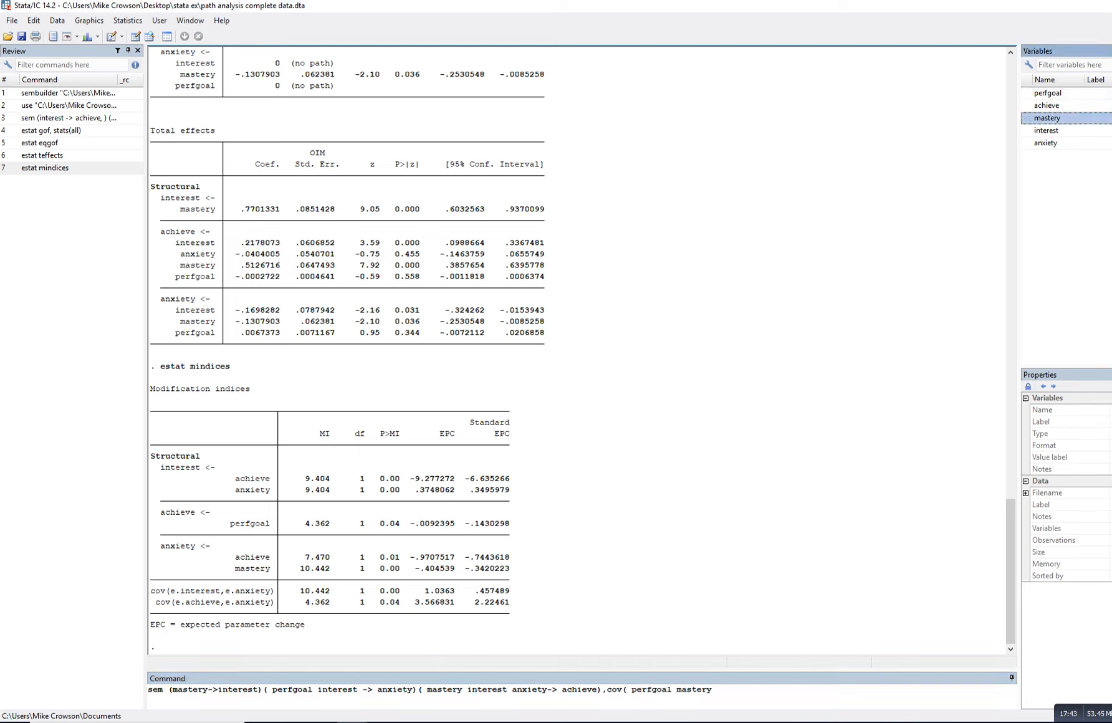
type(")")
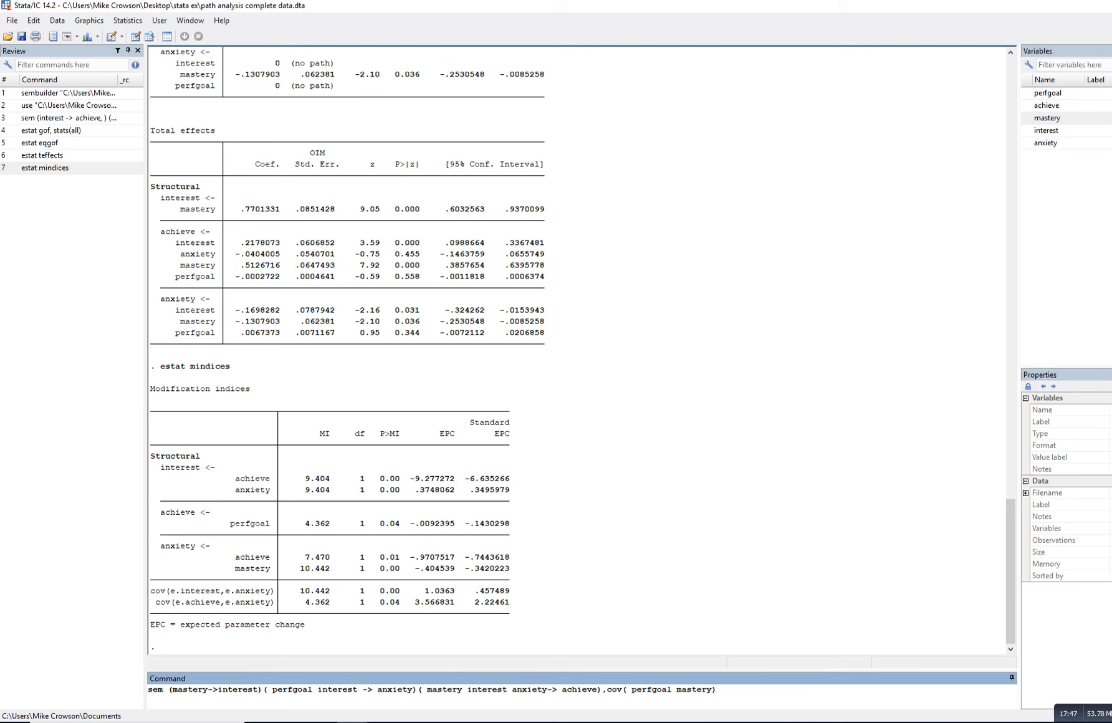
key("Return")
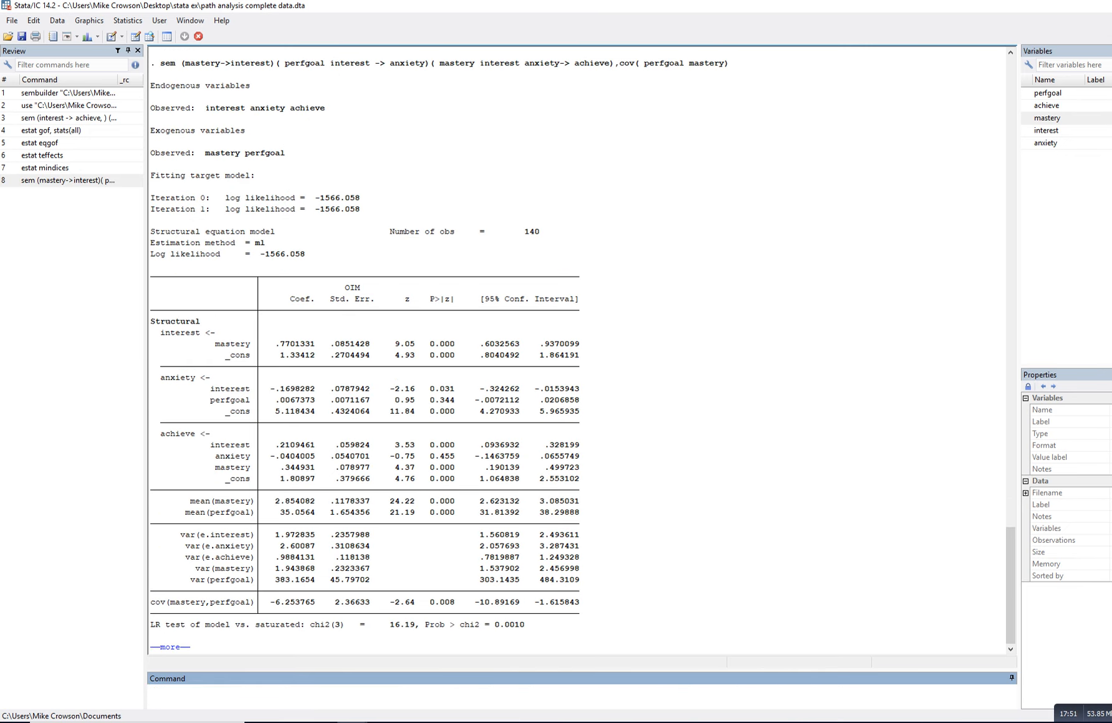
key("space")
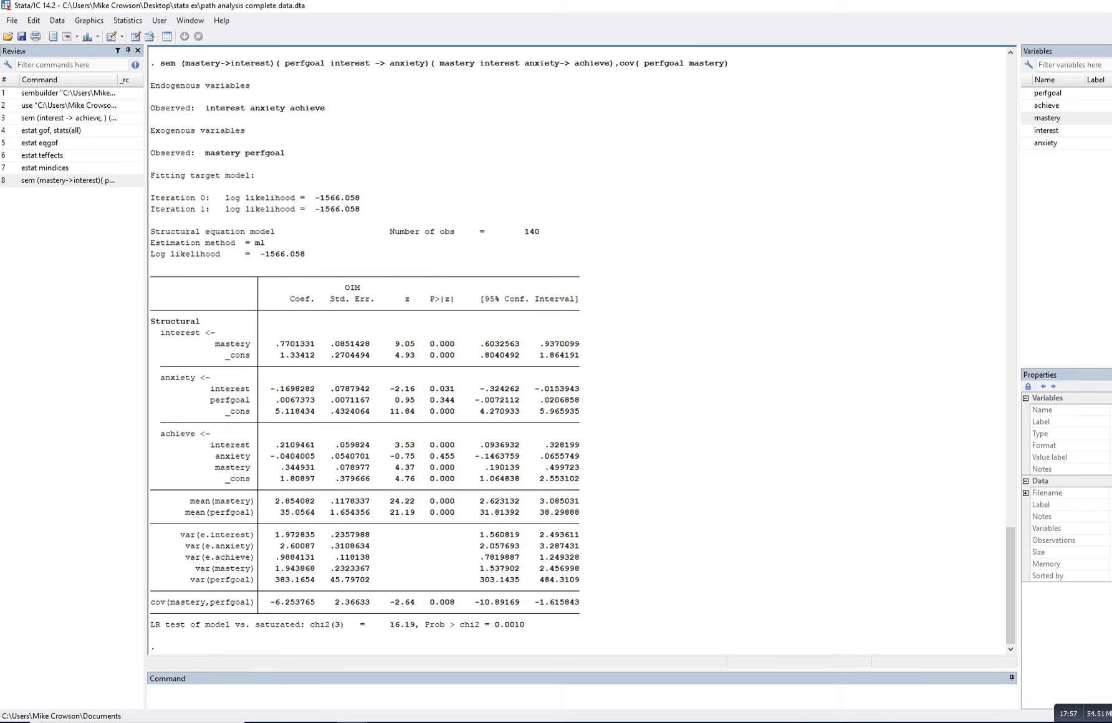
Request all overall goodness-of-fit statistics for the fitted model with estat gof,stats(all).
left_click(149, 690)
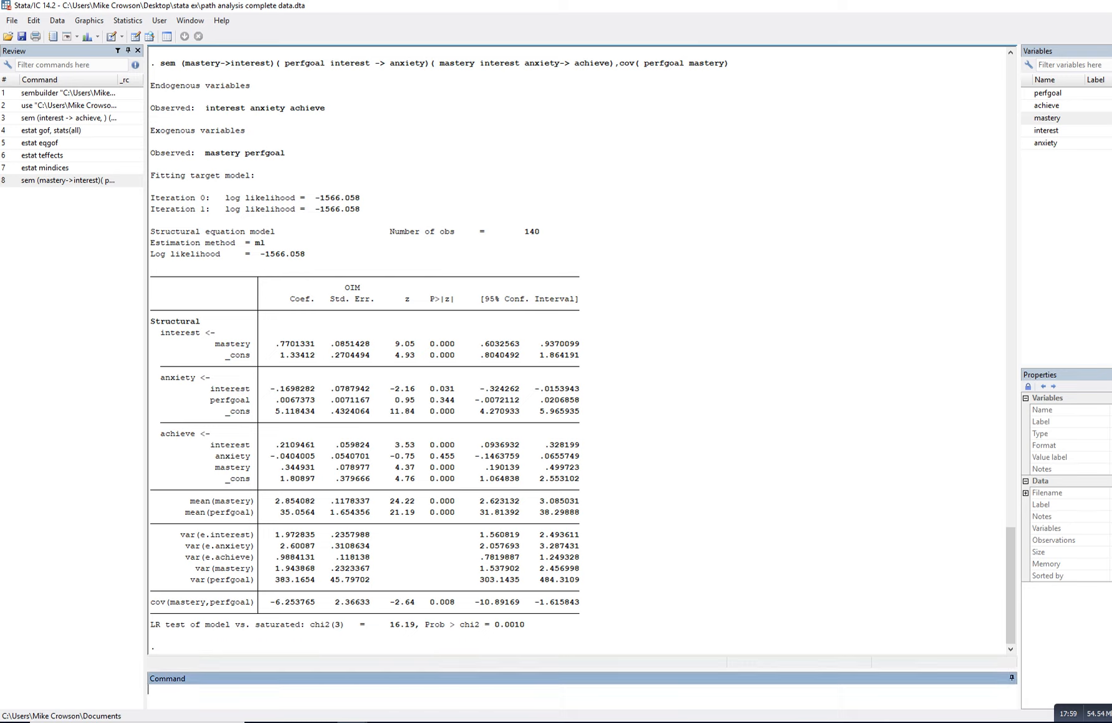
type("estat gof,stats(all)")
key("Return")
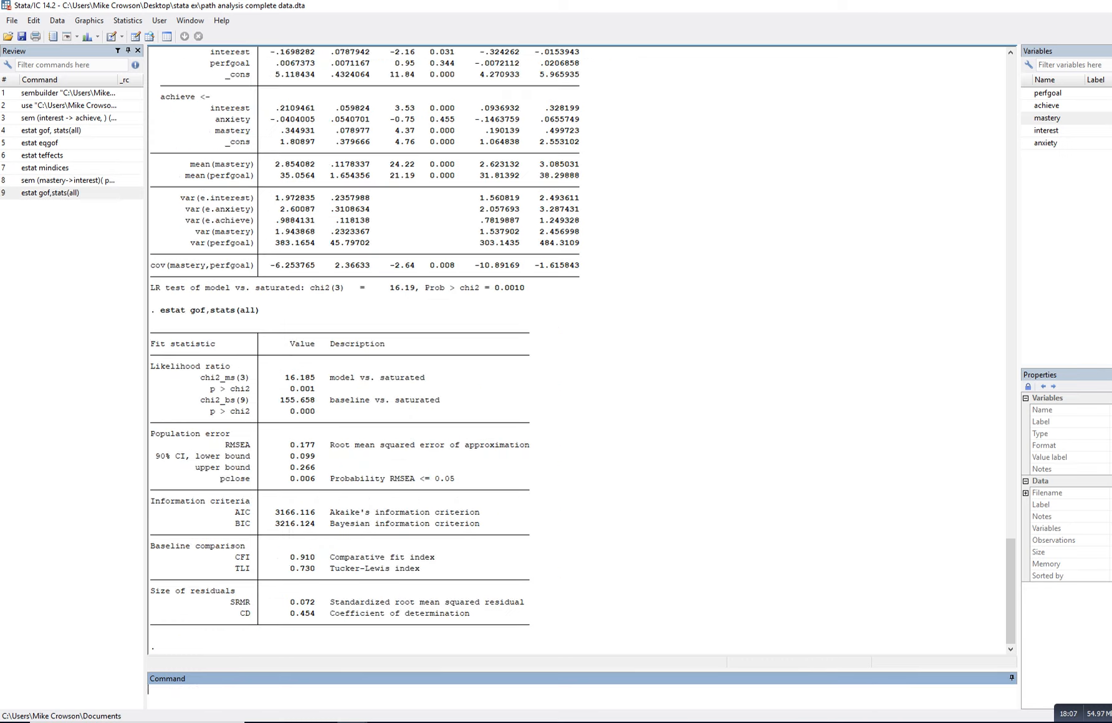
Request the equation-level goodness of fit for the model with the command estat eqgof.
left_click(127, 20)
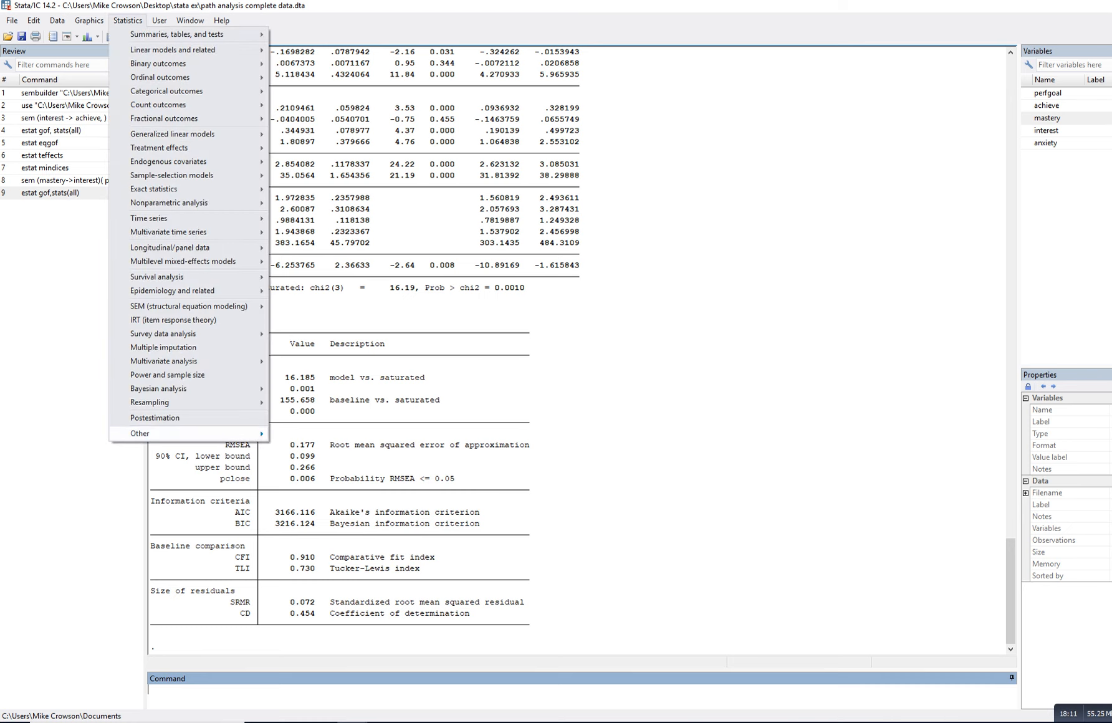
key("Escape")
type("esta")
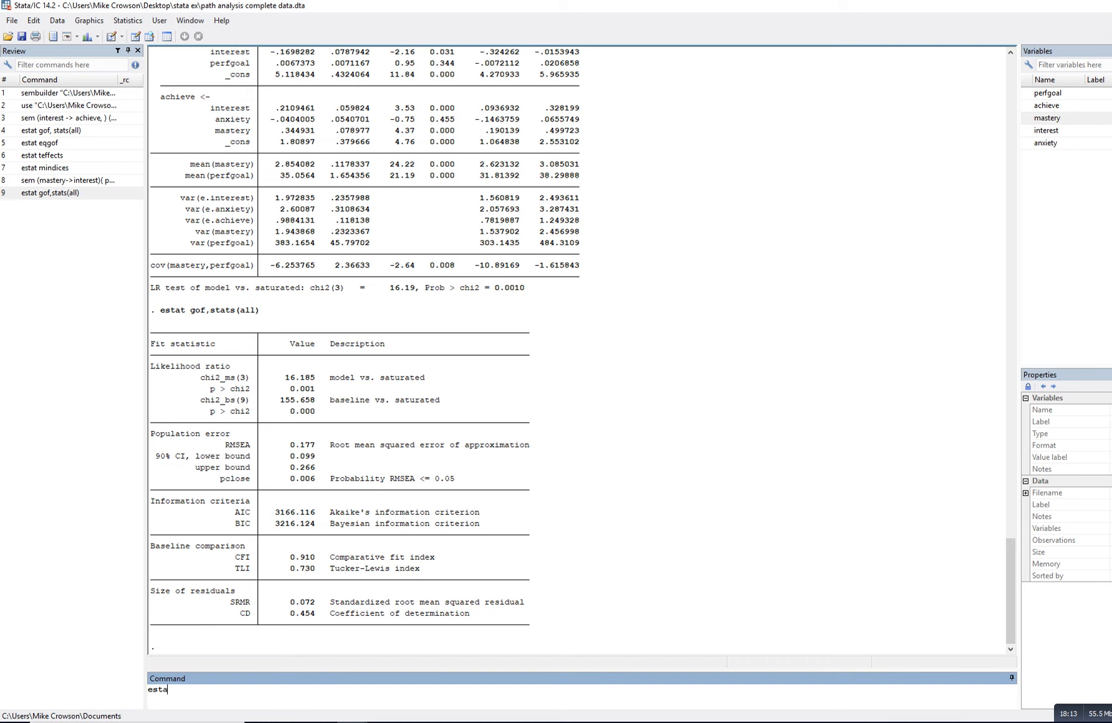
type("t eqgof")
key("Return")
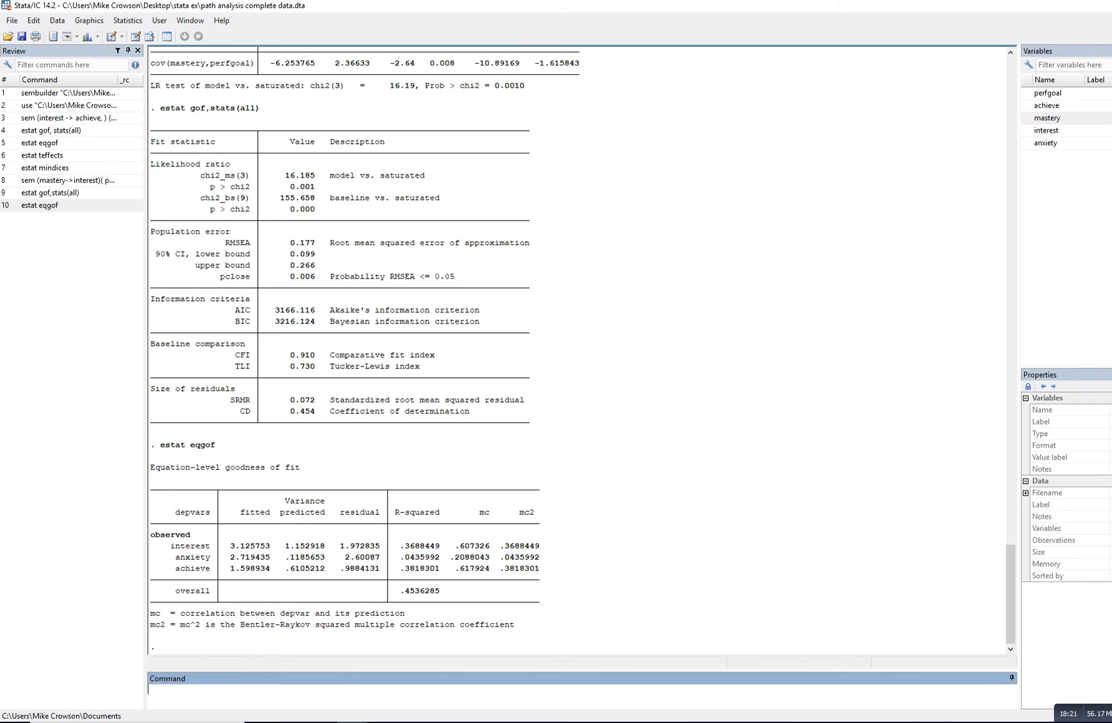
Request the direct, indirect and total effects with estat teffects and review the start of its output.
type("estat teffects")
key("Return")
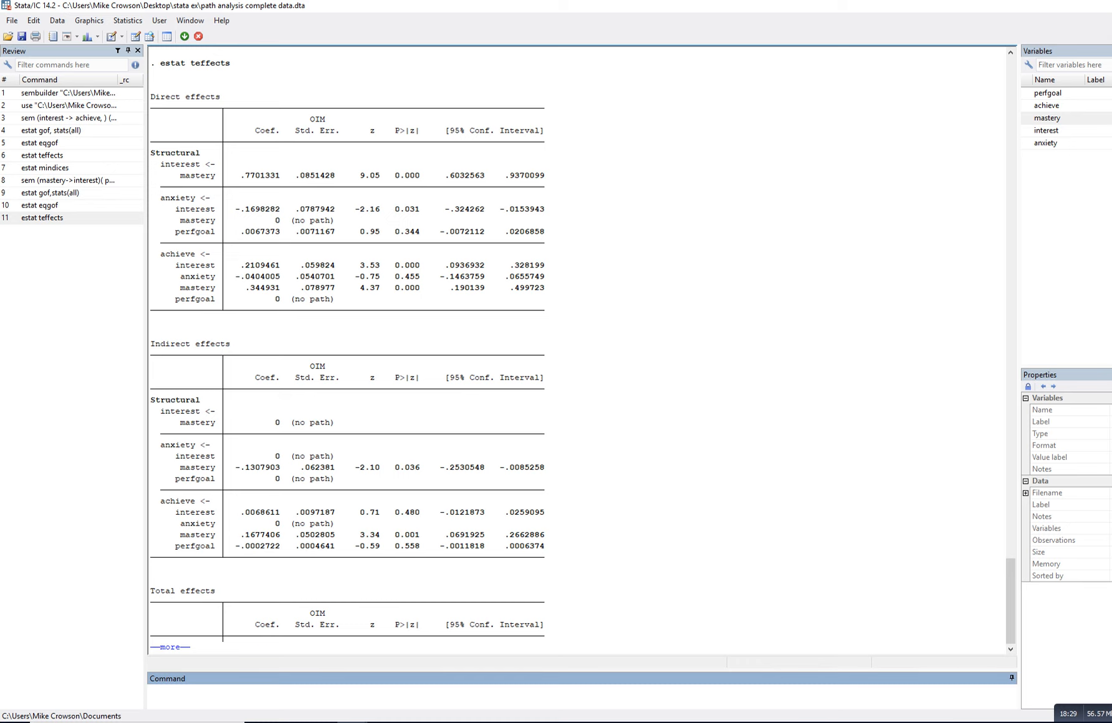
scroll(346, 349, "up", 5)
scroll(347, 349, "up", 2)
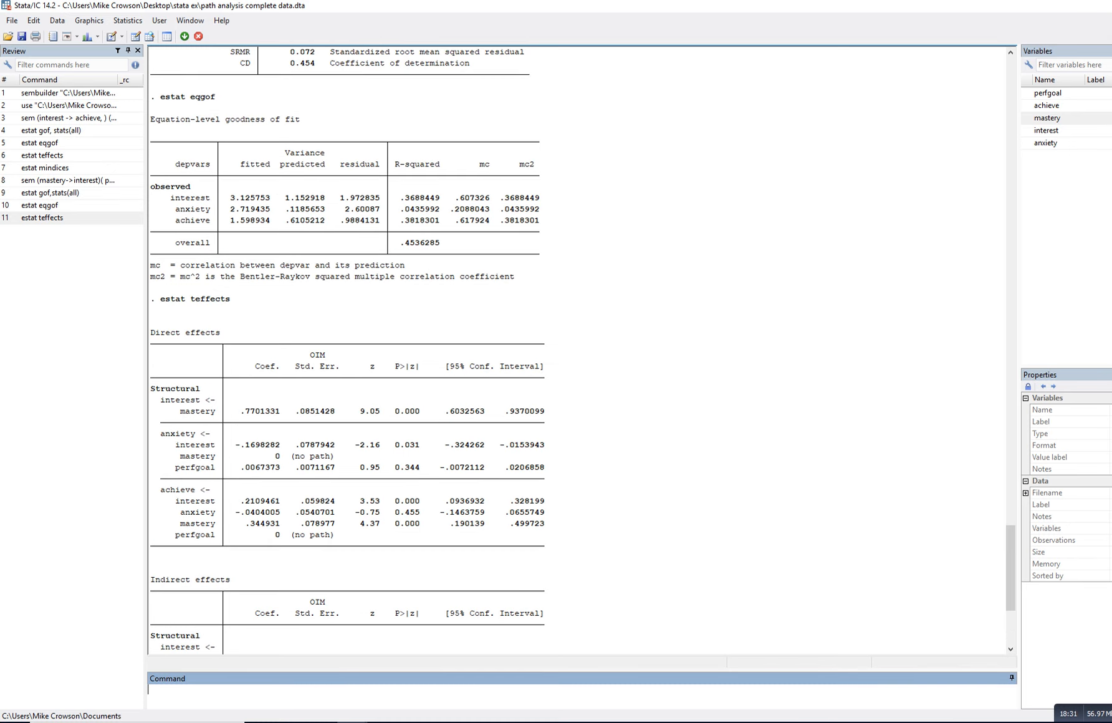
Compare the SEM Builder path diagram with the first sem command and its estimates in the main Stata window.
mouse_move(352, 722)
left_click(419, 661)
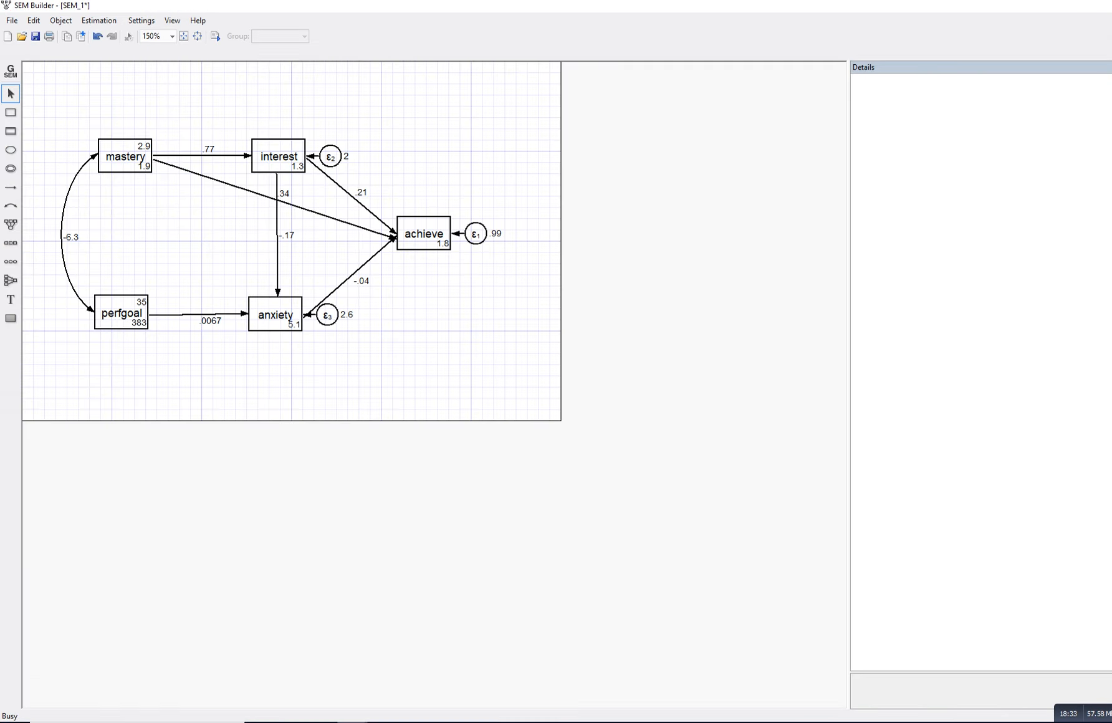
left_click(287, 673)
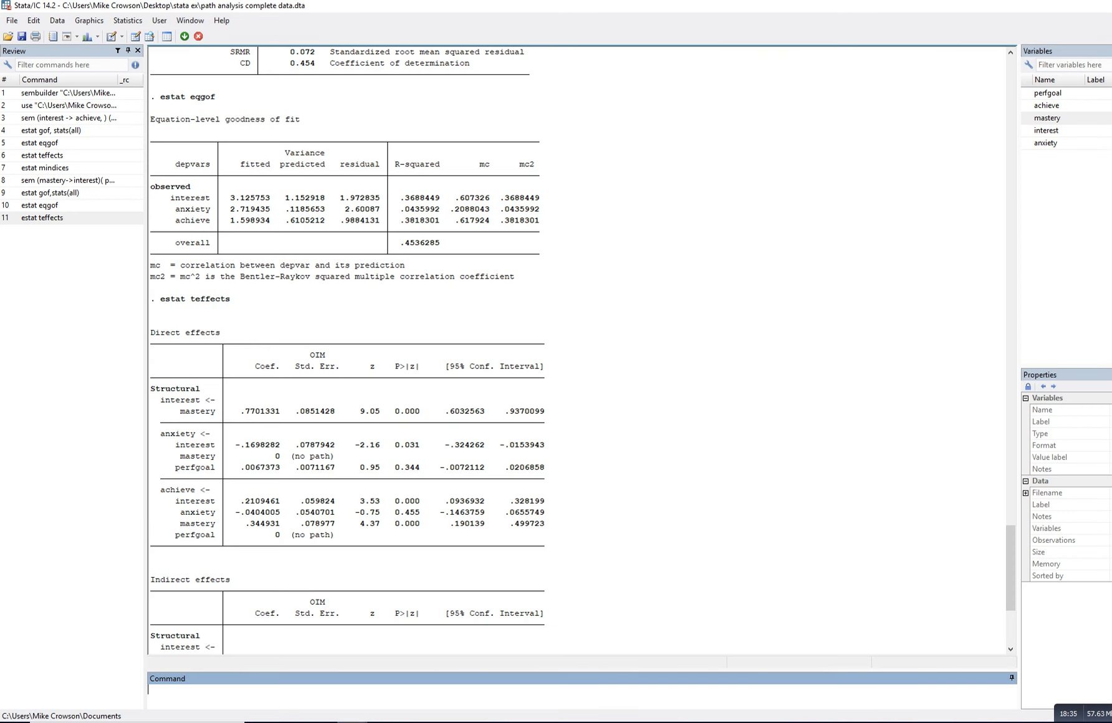
left_click_drag(1010, 568, 1011, 98)
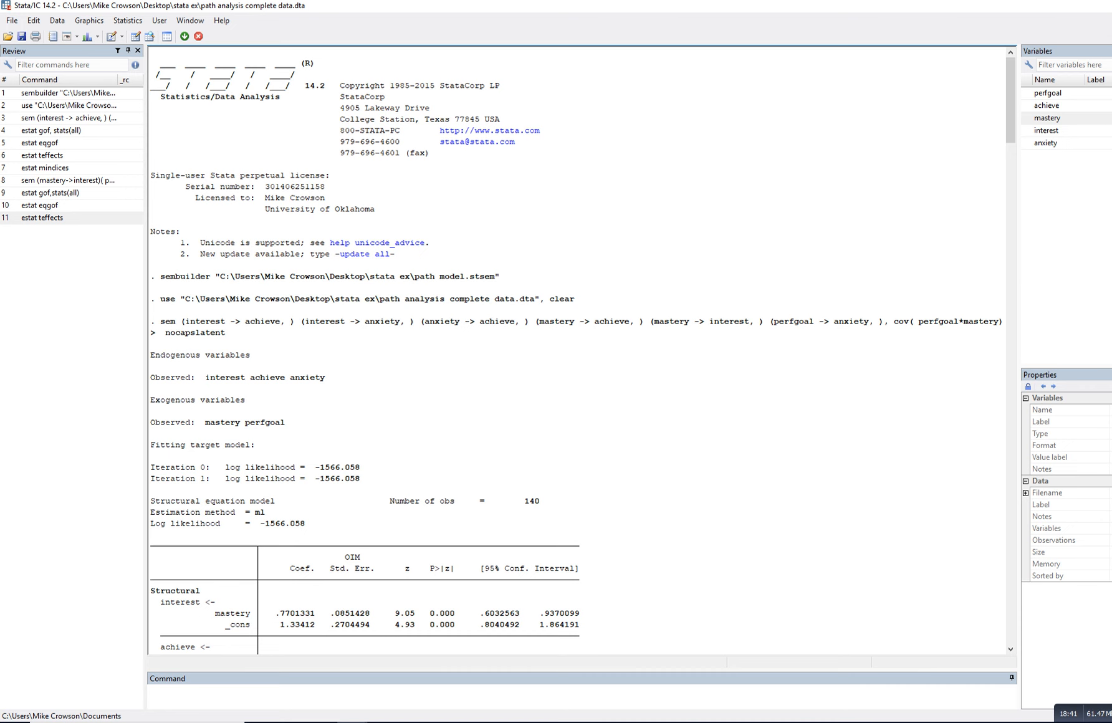
scroll(580, 349, "down", 13)
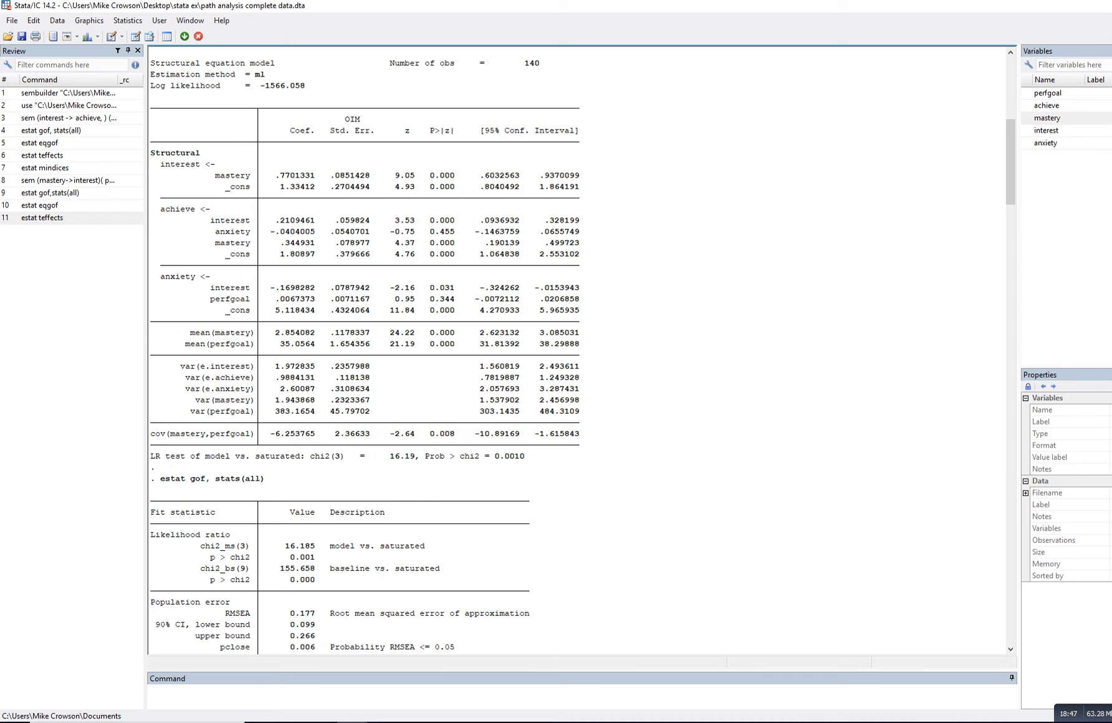
left_click(352, 722)
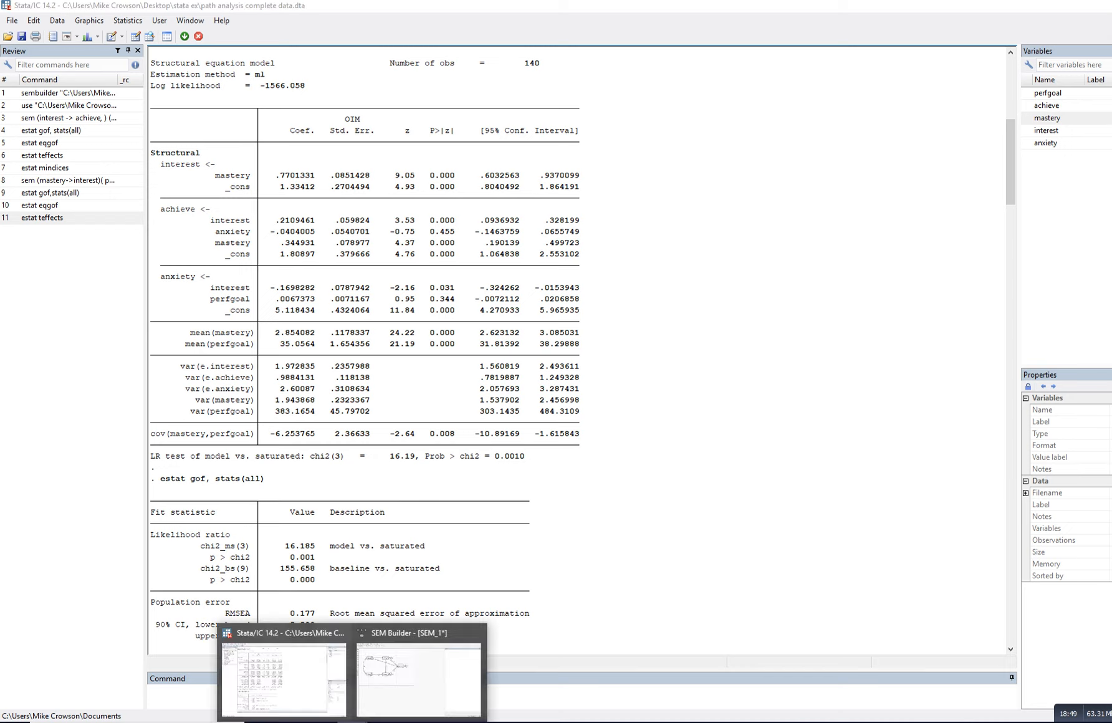
left_click(419, 673)
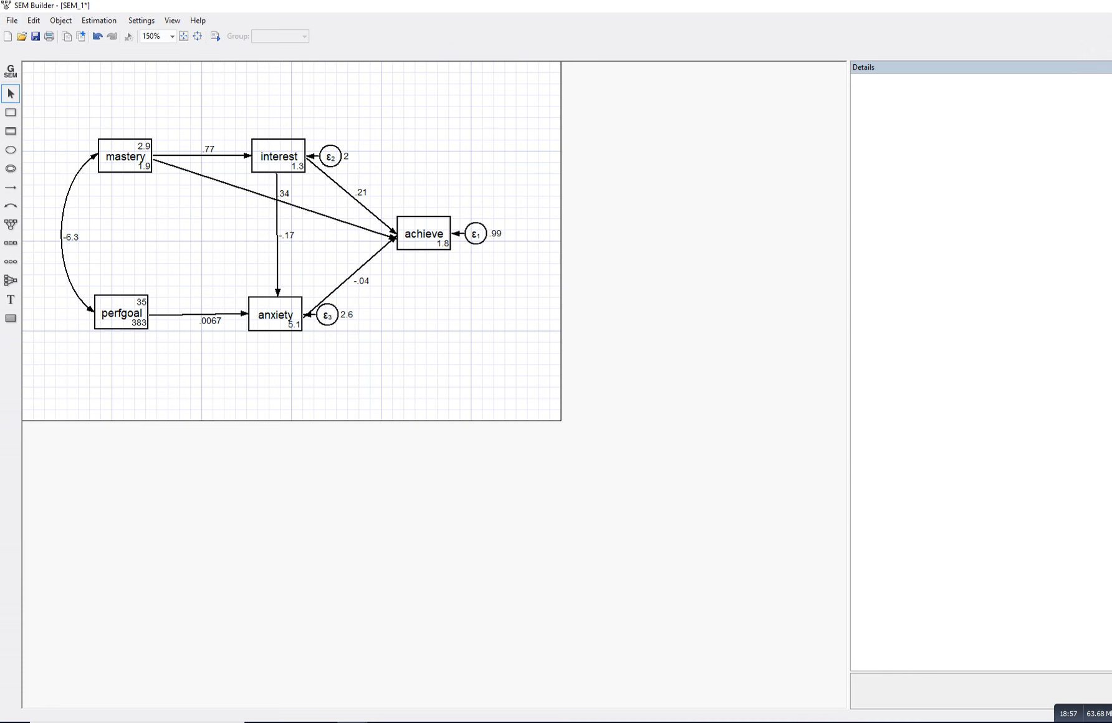
left_click(286, 670)
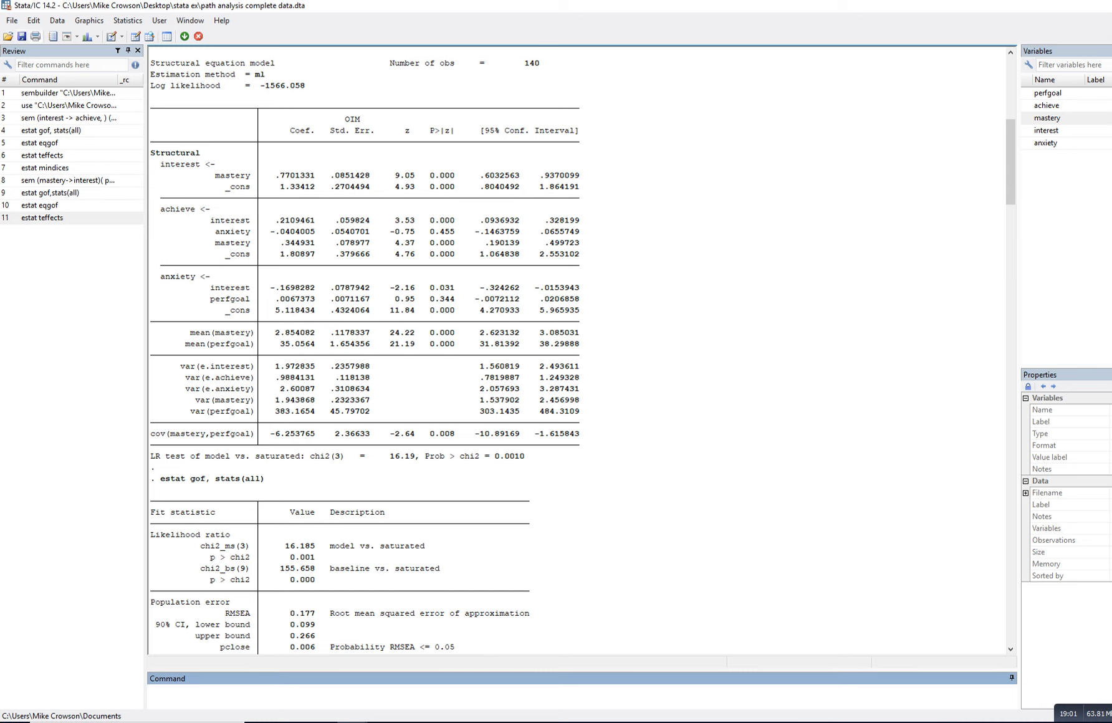
Open the dataset "path analysis incomplete data" from the stata ex folder.
key("alt+f")
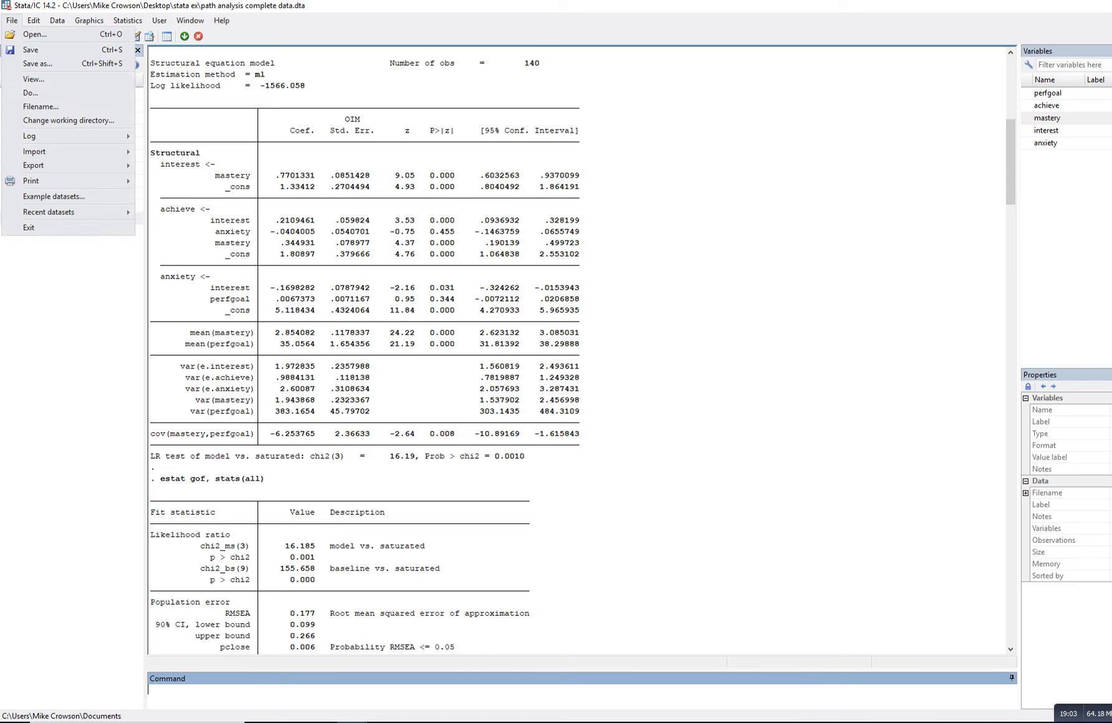
key("o")
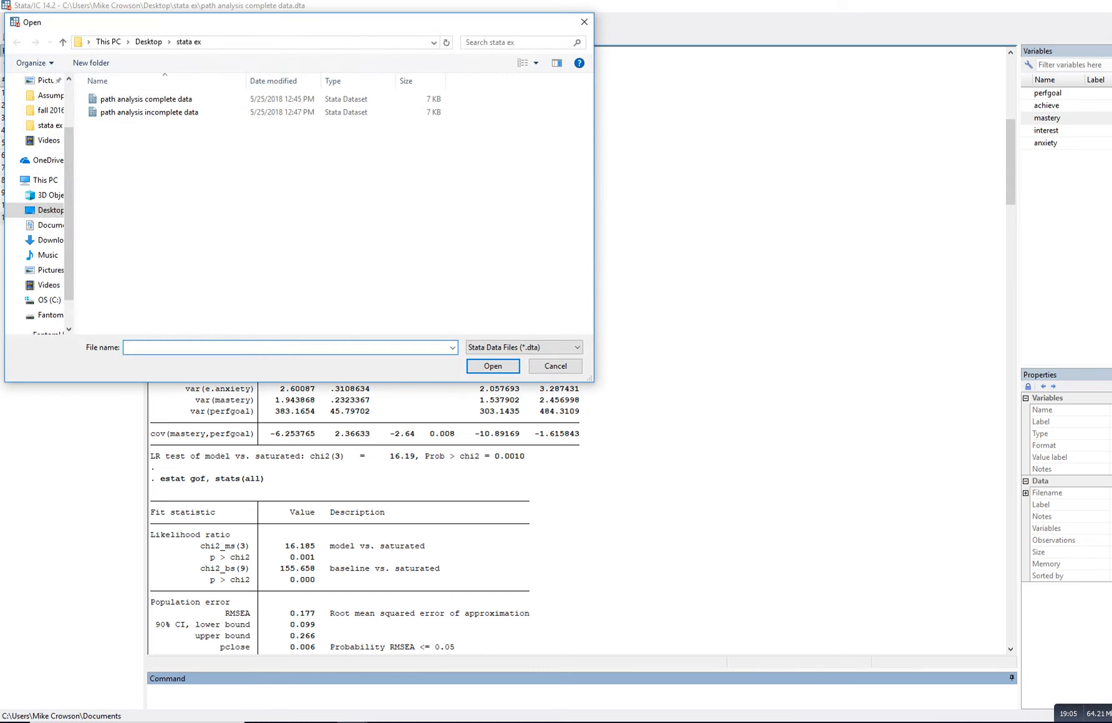
left_click(149, 112)
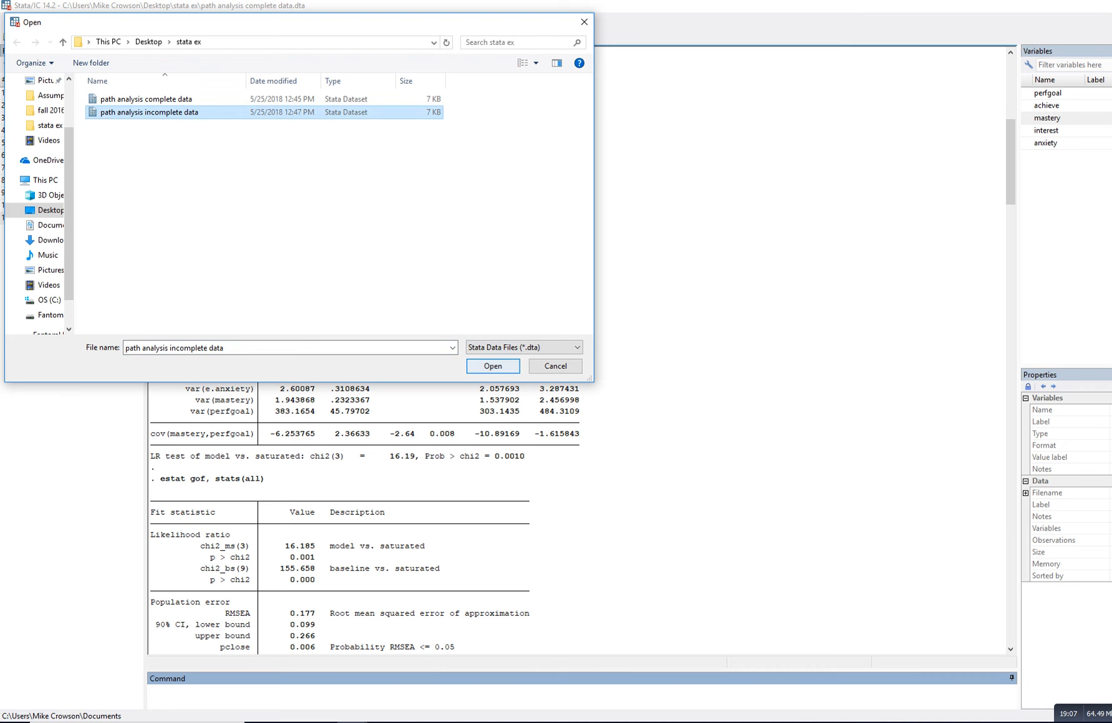
key("Return")
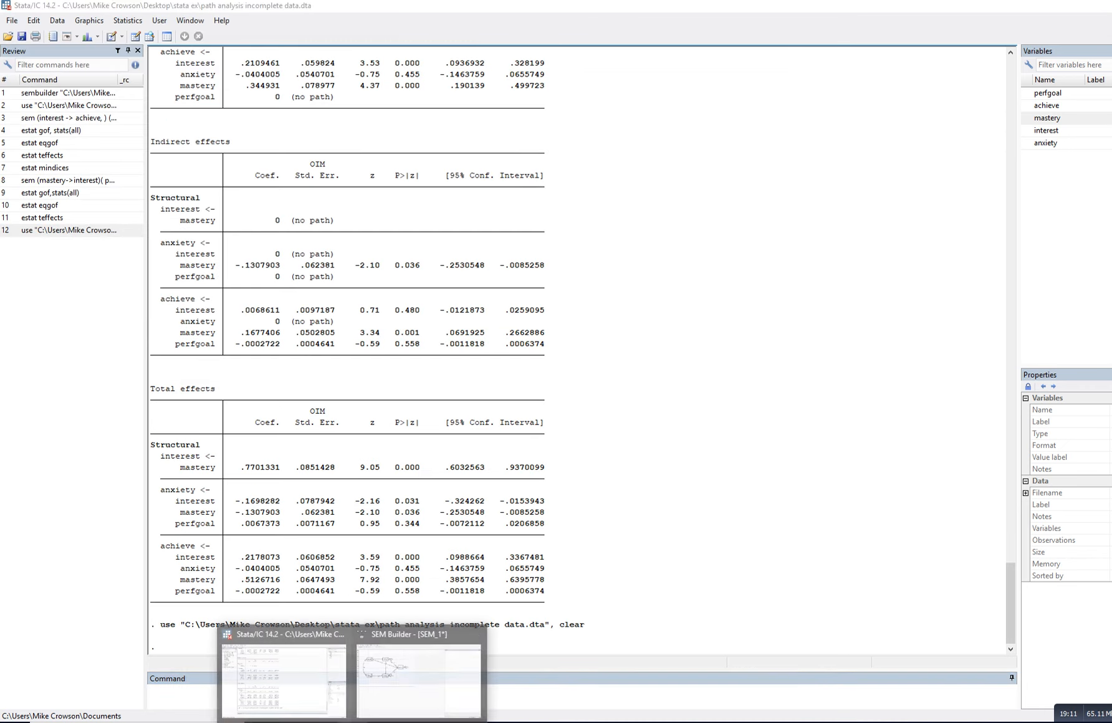
left_click(414, 698)
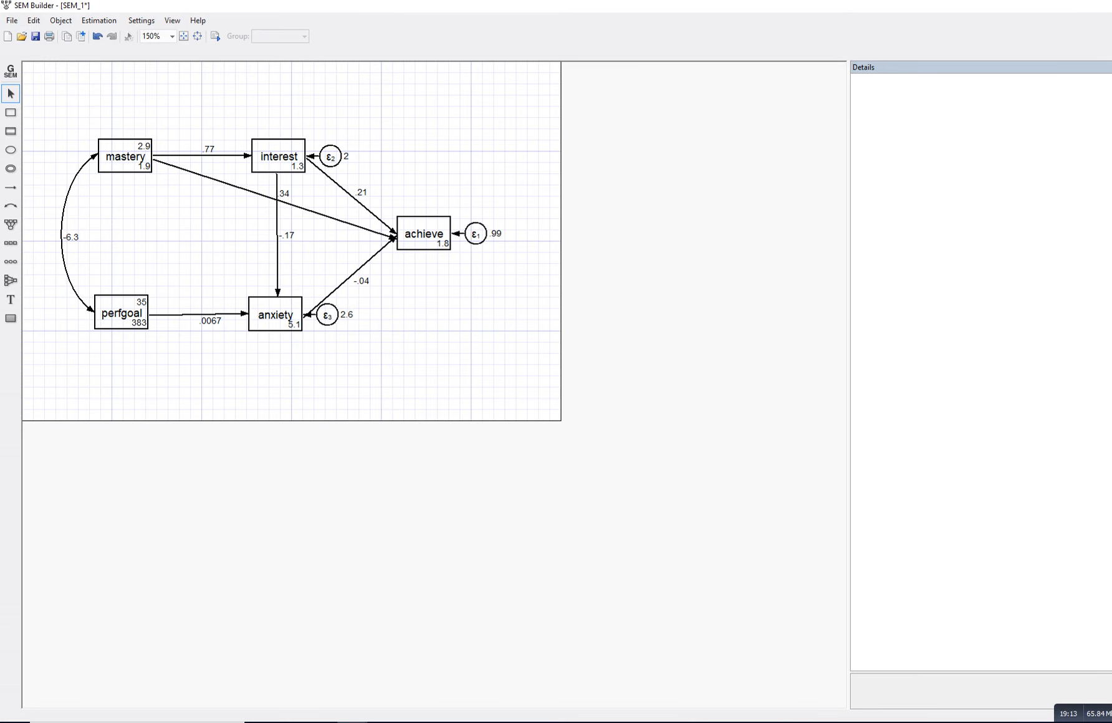
left_click(99, 20)
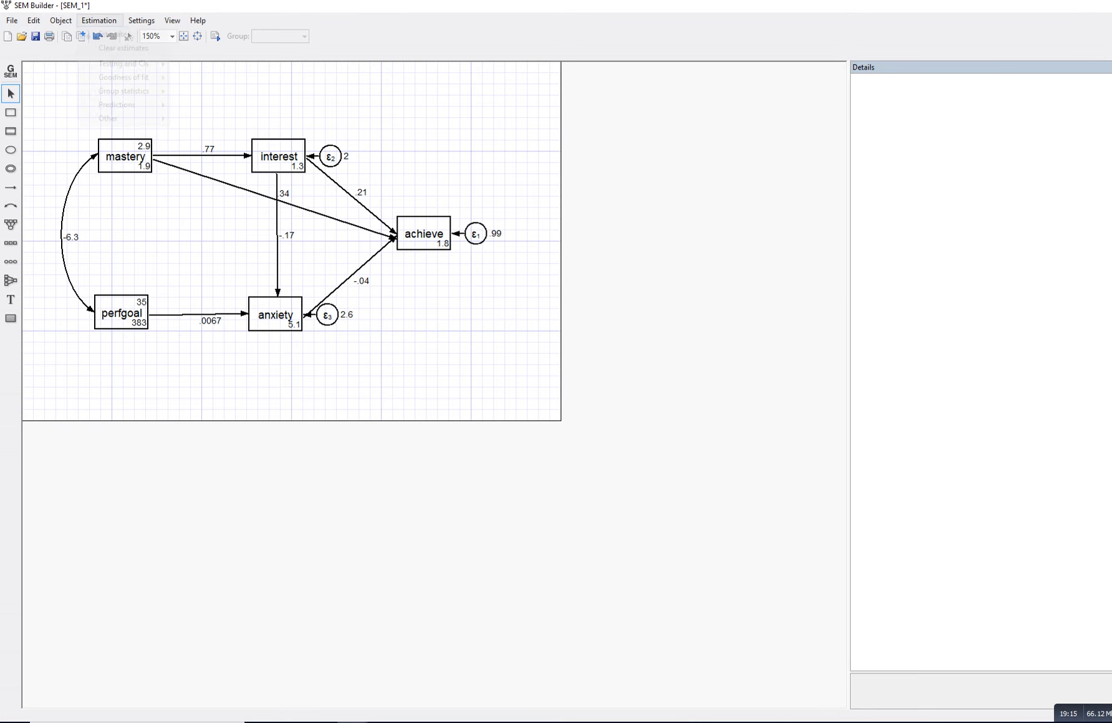
left_click(107, 34)
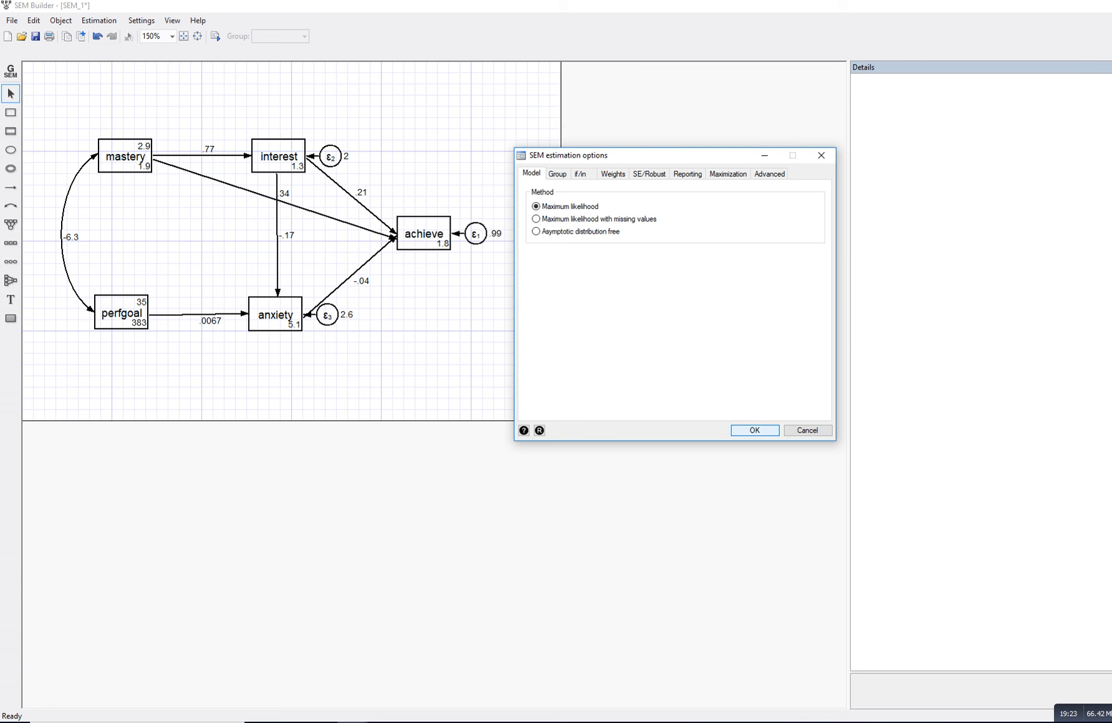
left_click(353, 721)
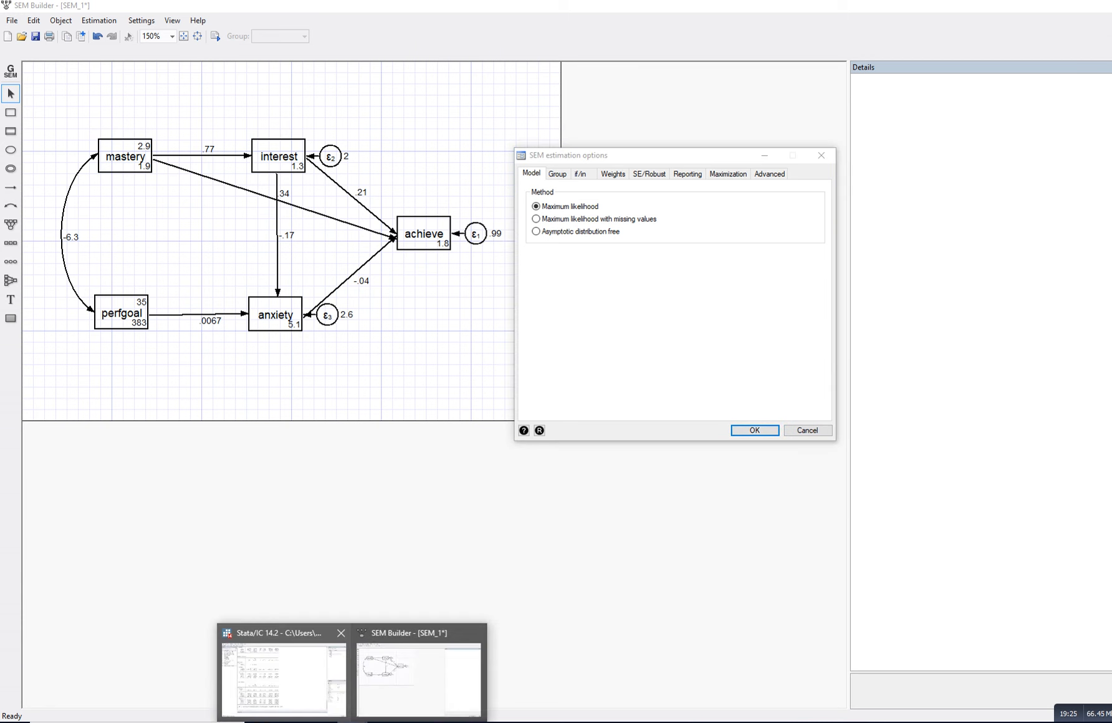
left_click(283, 673)
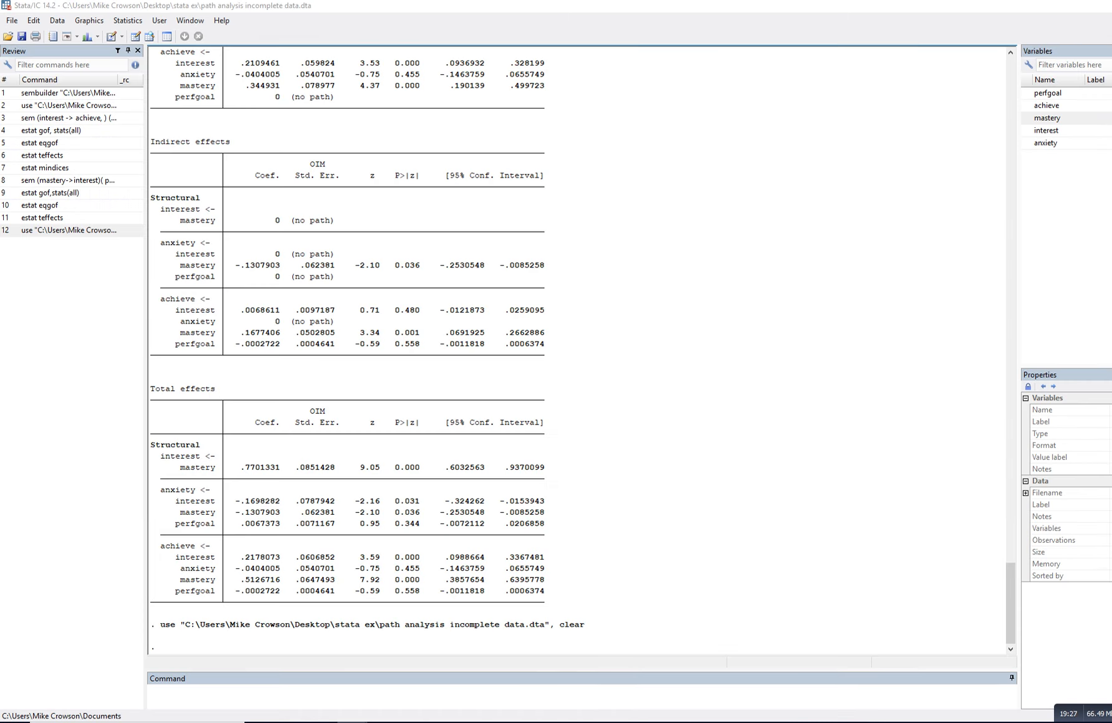
left_click(353, 722)
left_click(418, 670)
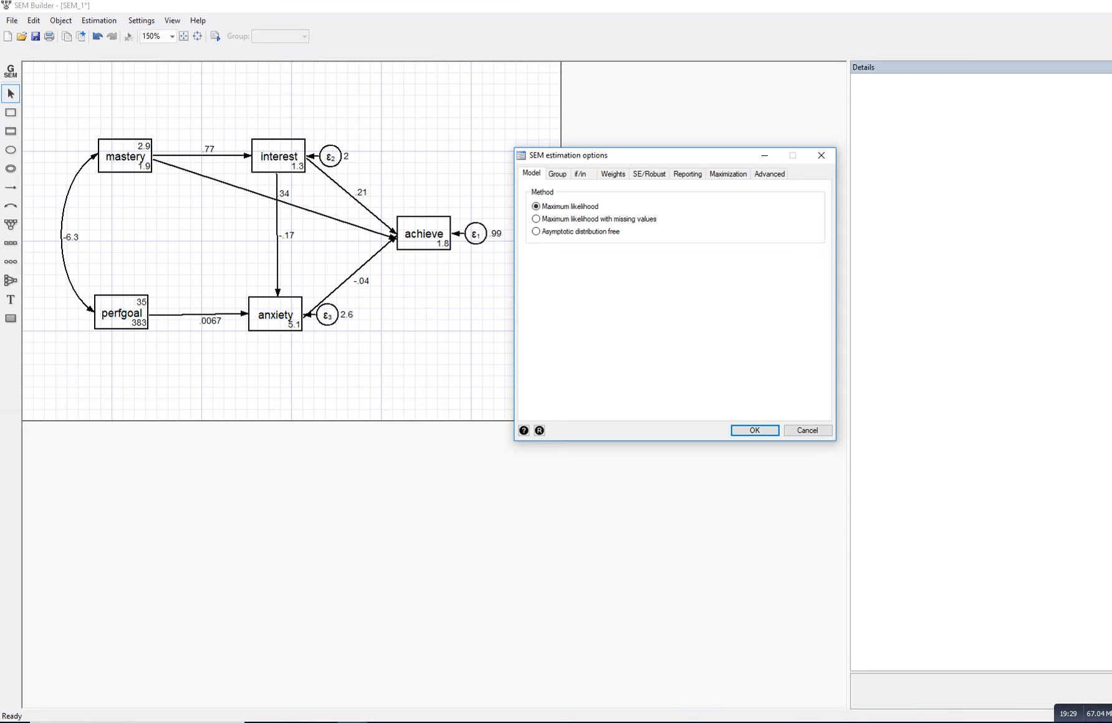
left_click(754, 431)
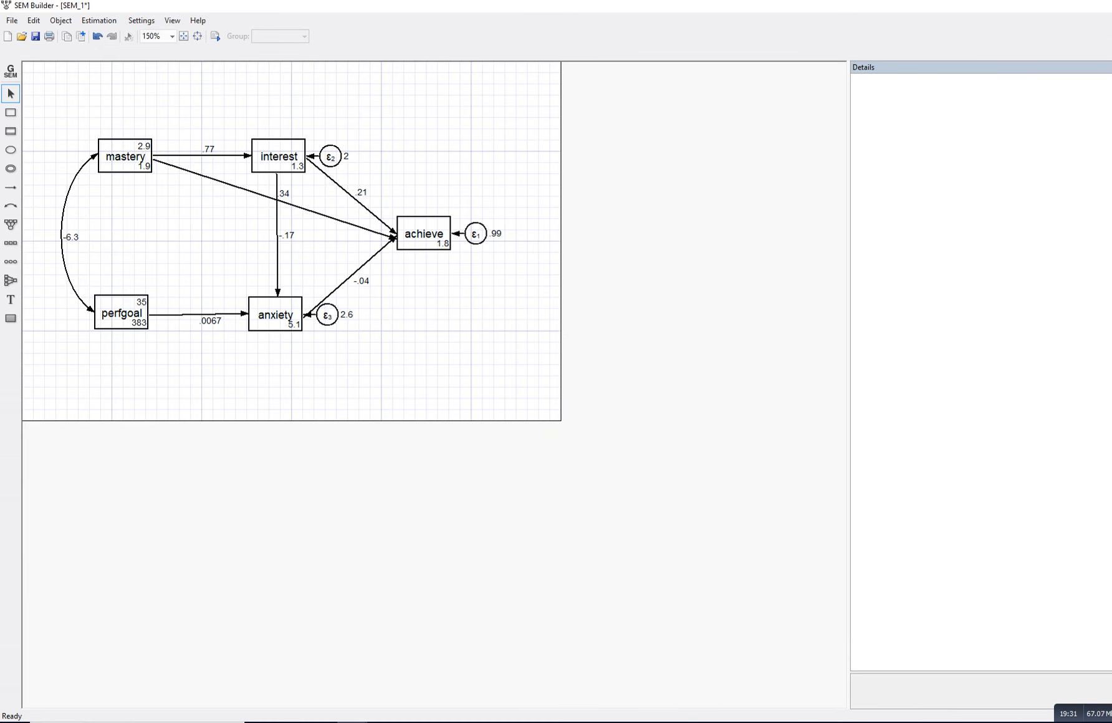
Inspect the incomplete dataset in the Data Editor for missing values in the perfgoal and mastery columns.
left_click(353, 721)
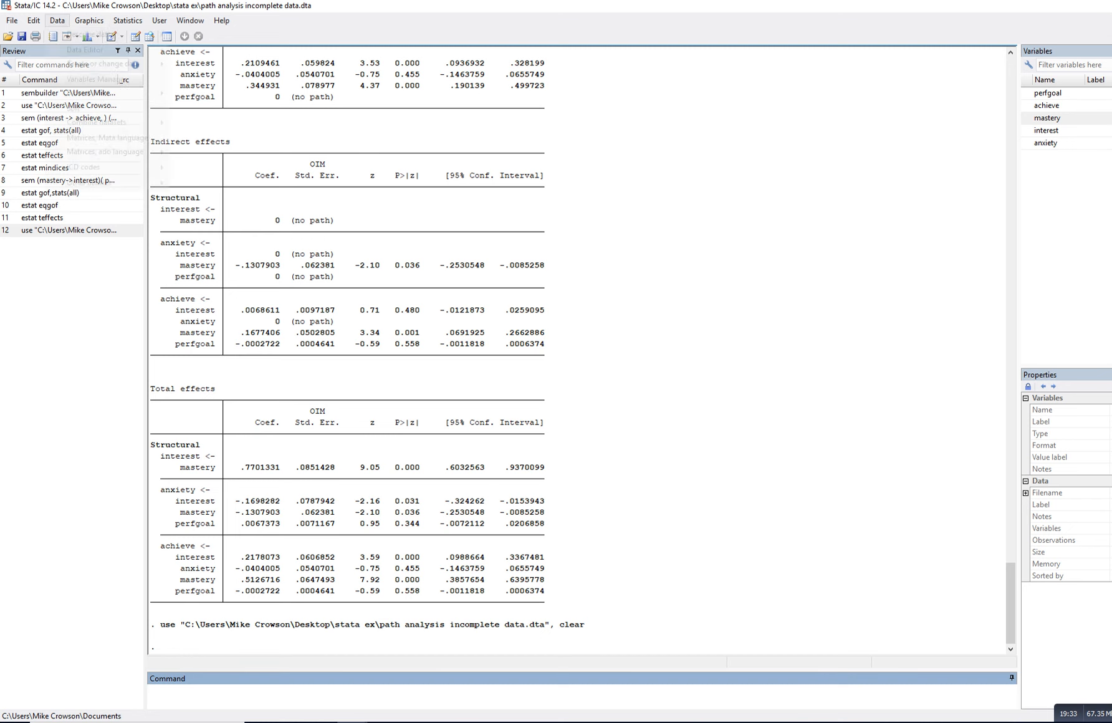
mouse_move(87, 50)
left_click(212, 50)
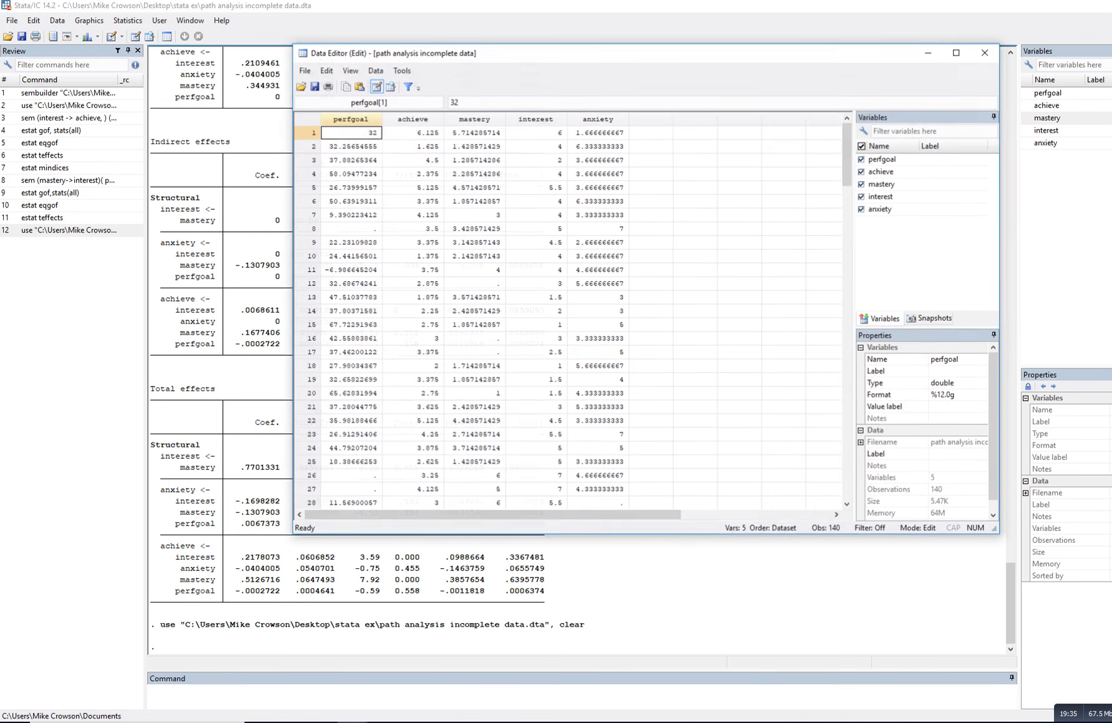
left_click(359, 229)
left_click(351, 462)
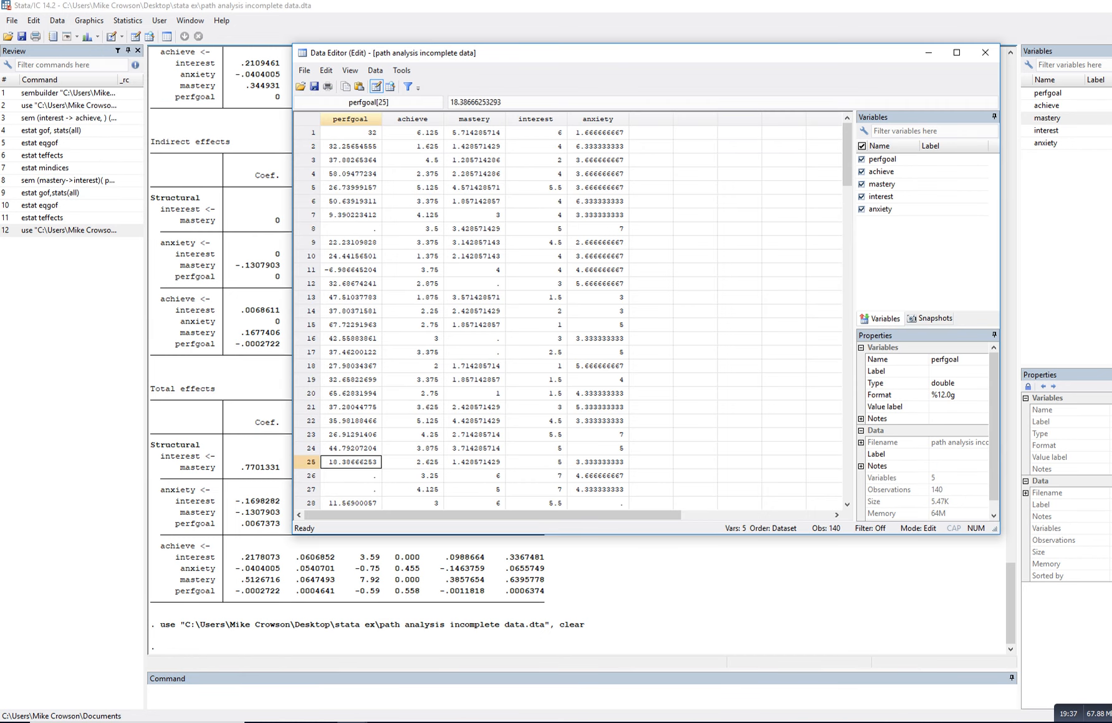
left_click(475, 283)
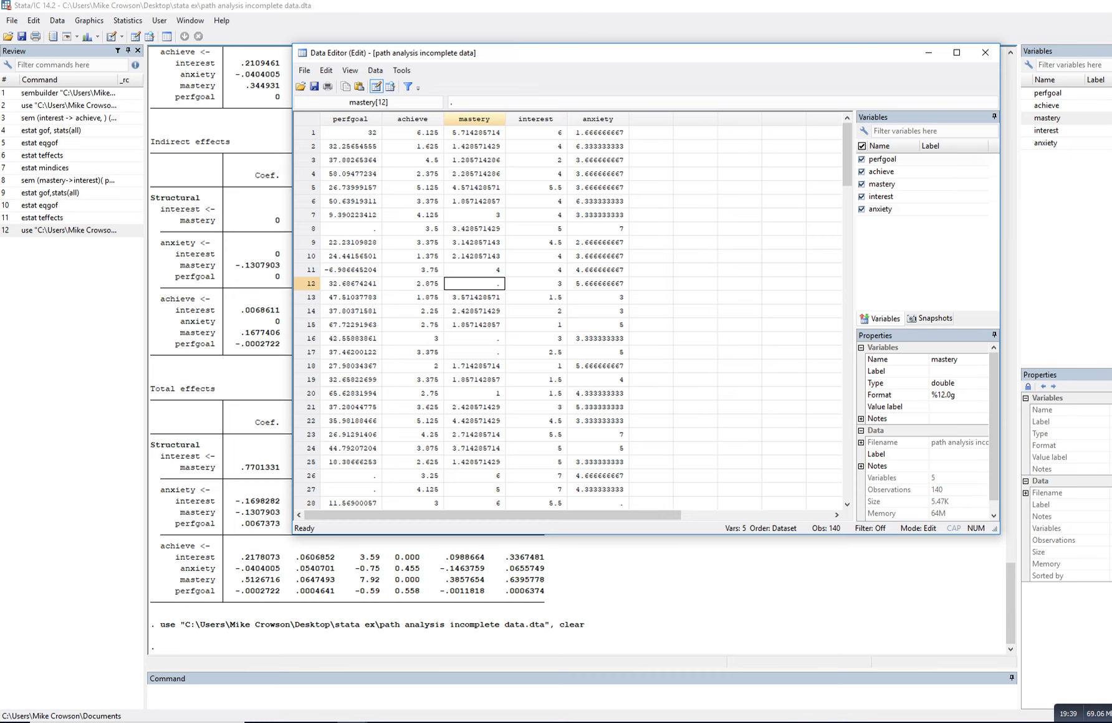
left_click(984, 52)
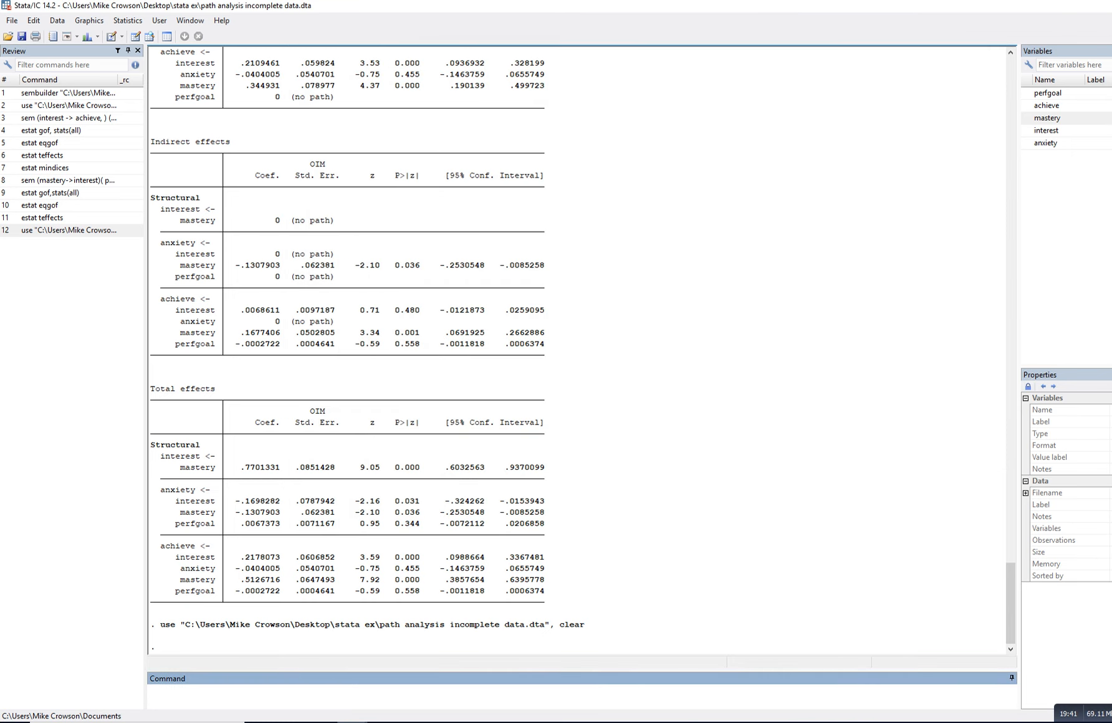
Estimate the path model on the incomplete data in the SEM Builder with the Maximum likelihood method.
left_click(353, 721)
left_click(419, 676)
left_click(99, 21)
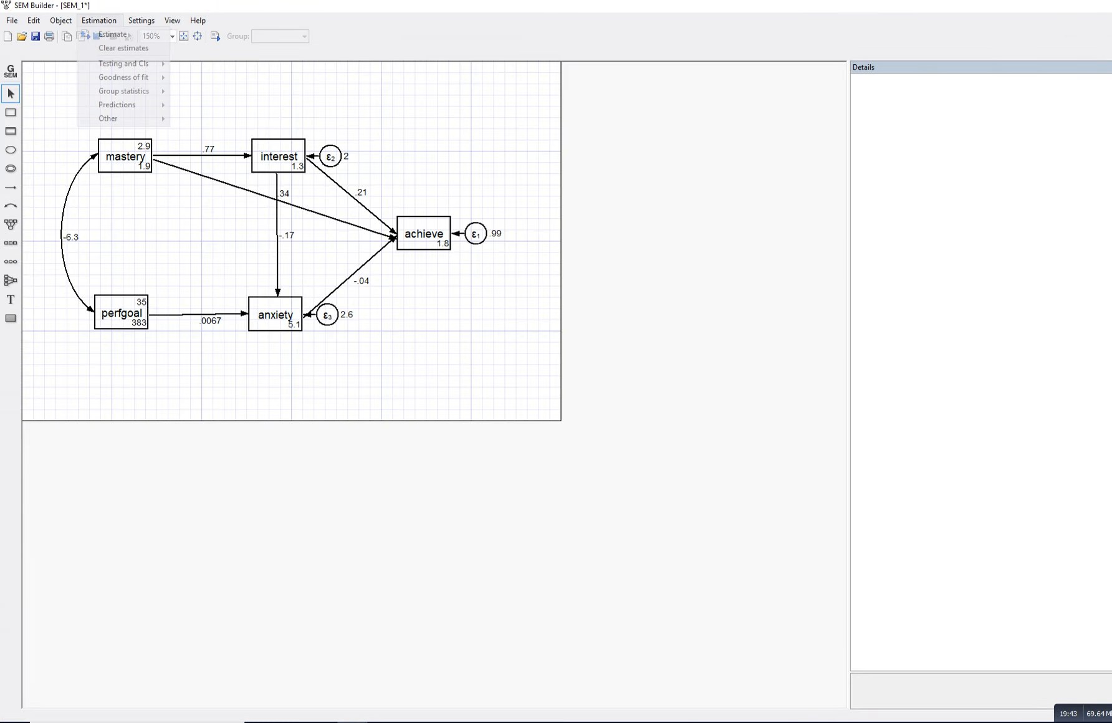
left_click(109, 35)
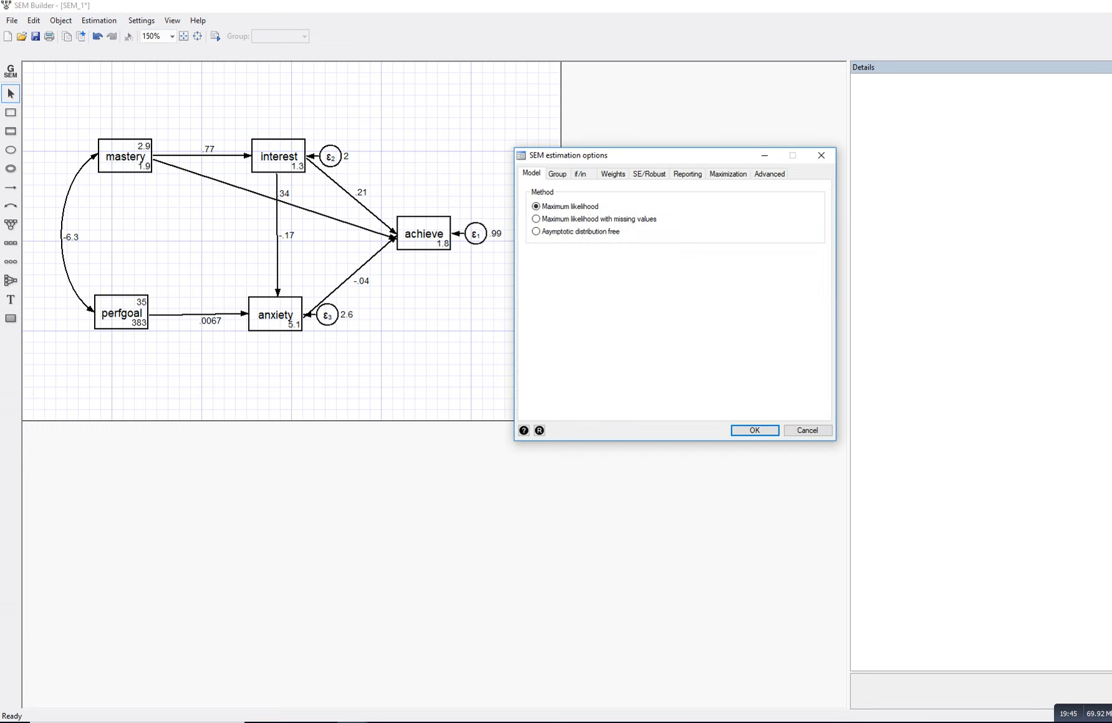
key("Return")
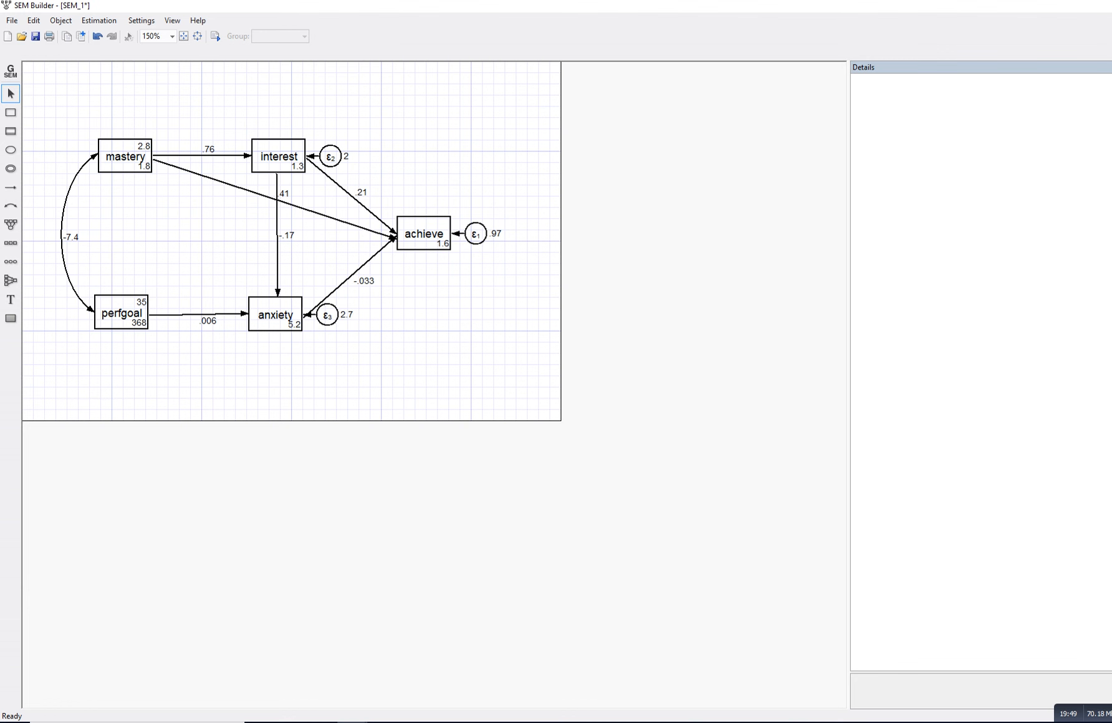
Check the number of observations used in the maximum likelihood output in the main Stata window.
mouse_move(351, 721)
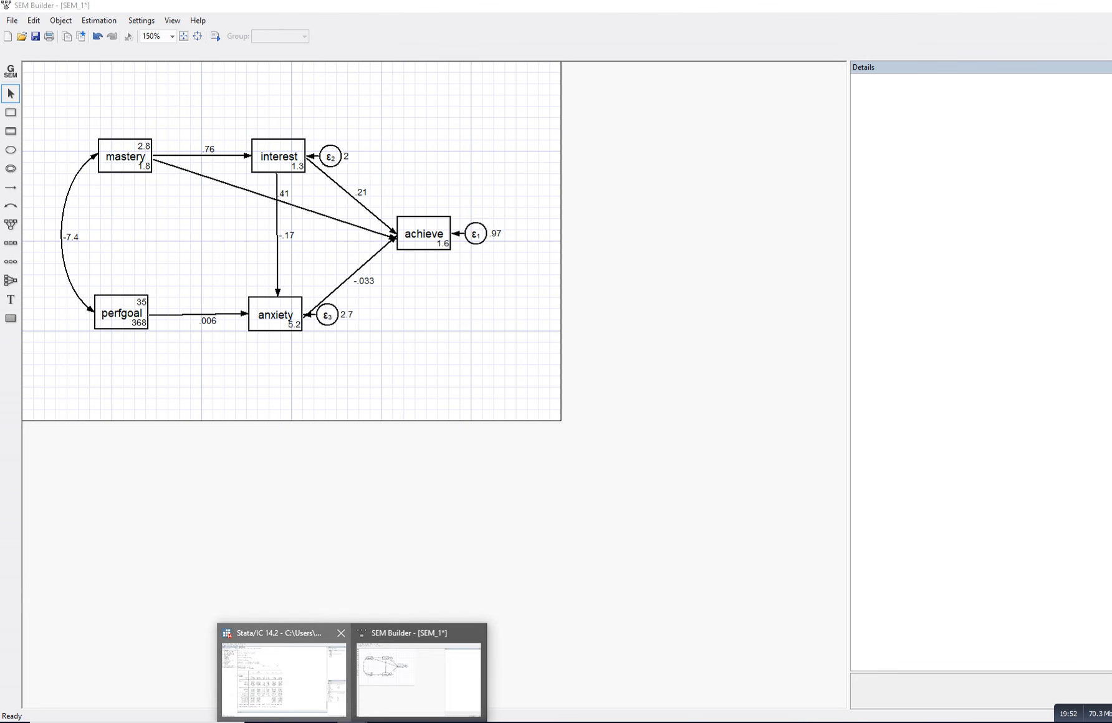
left_click(284, 679)
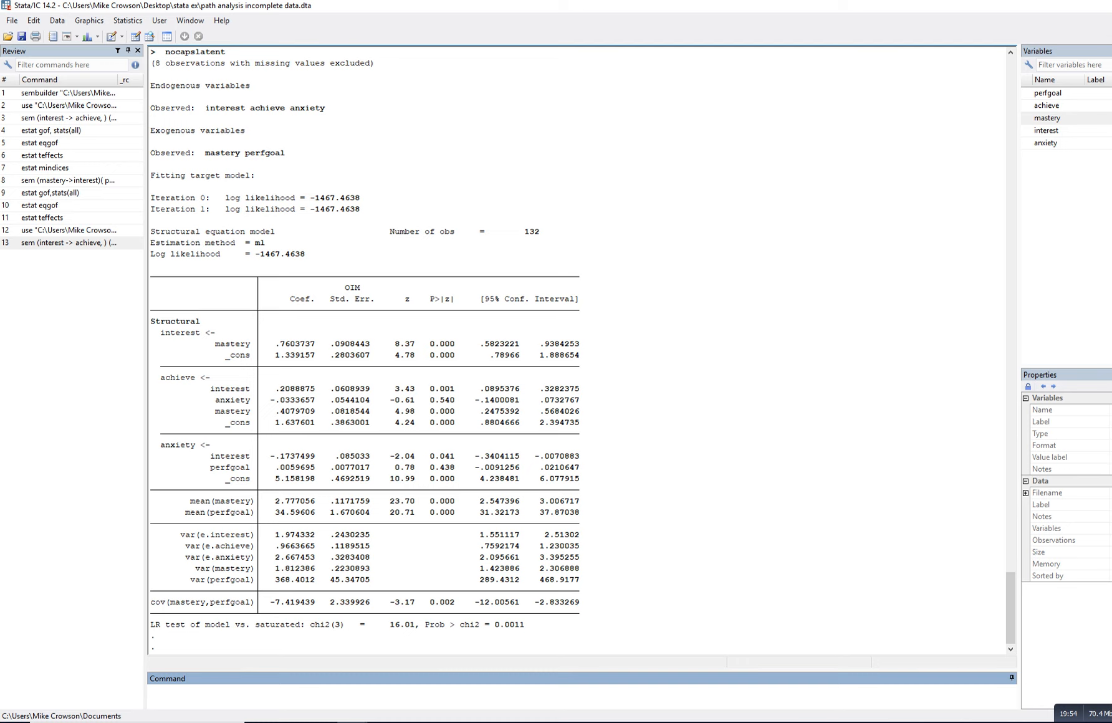
key("ctrl+2")
left_click_drag(406, 242, 561, 239)
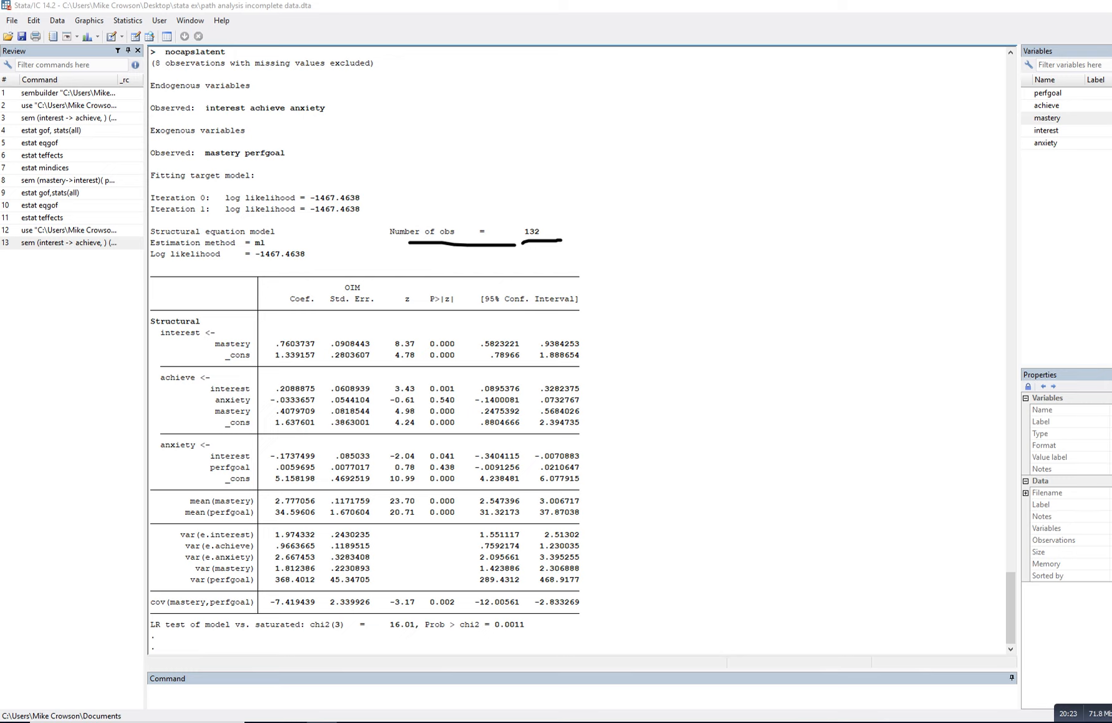
key("Escape")
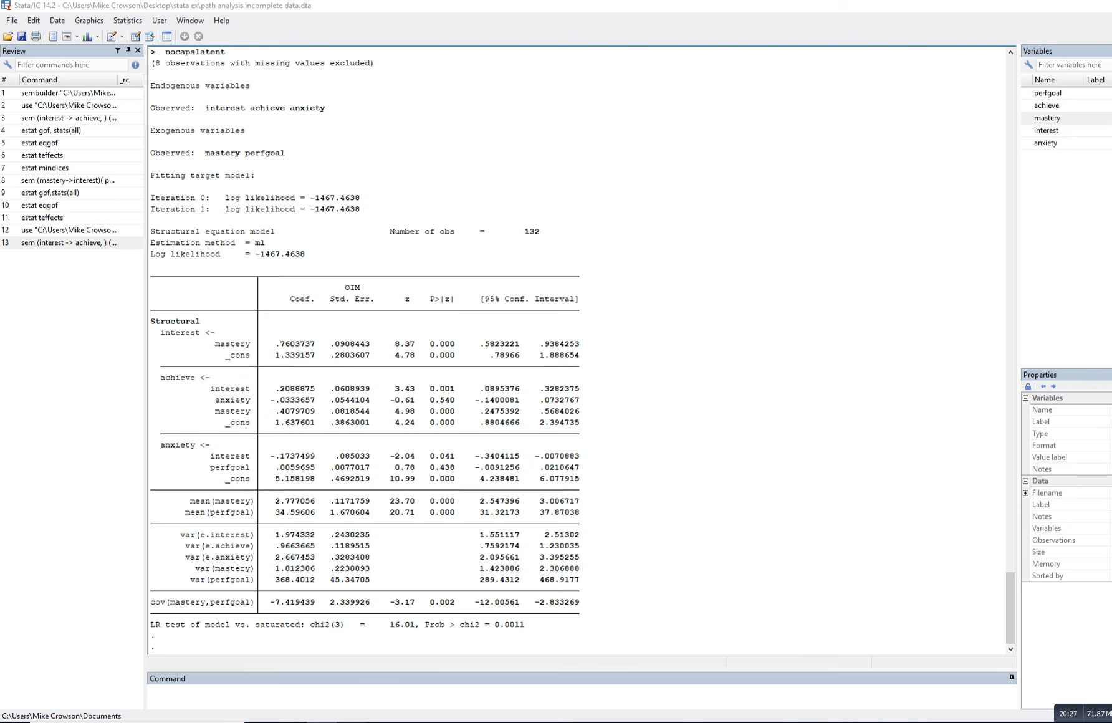
Re-estimate the path model in the SEM Builder with the method Maximum likelihood with missing values.
mouse_move(352, 721)
left_click(418, 679)
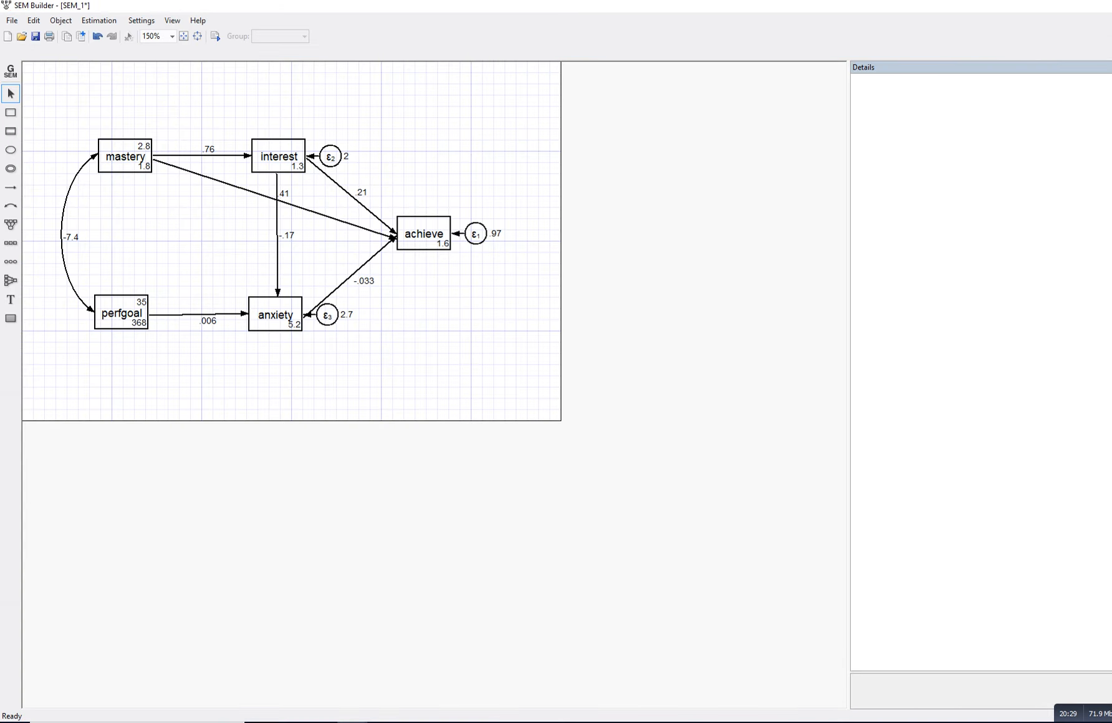
left_click(99, 20)
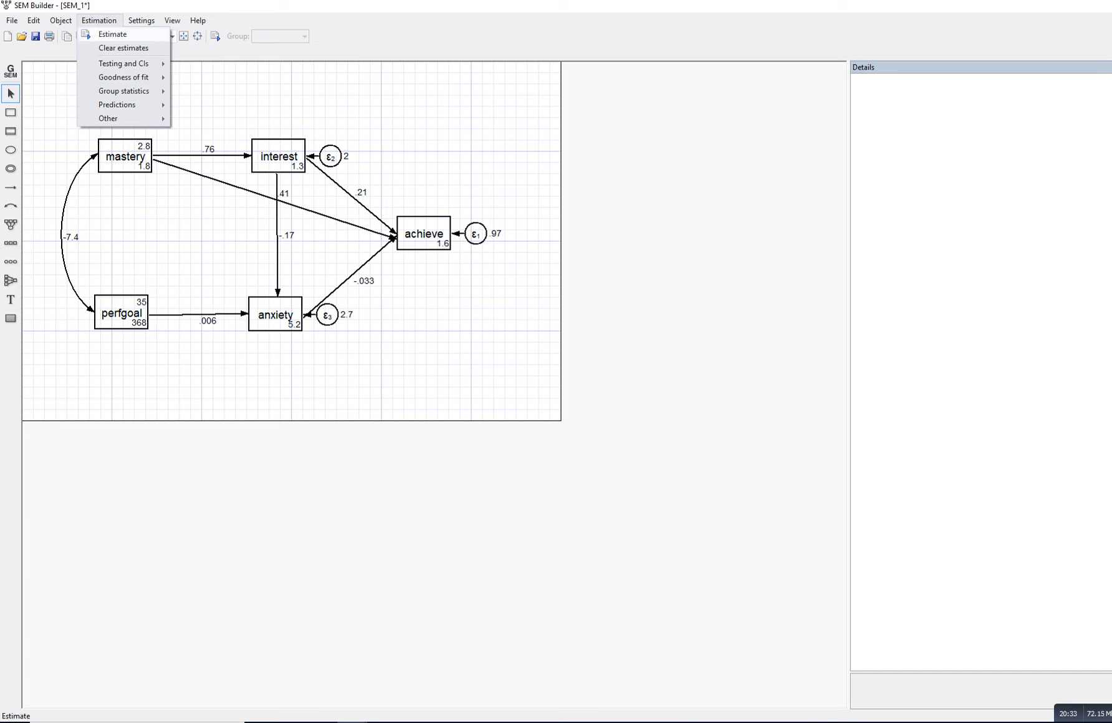
left_click(112, 35)
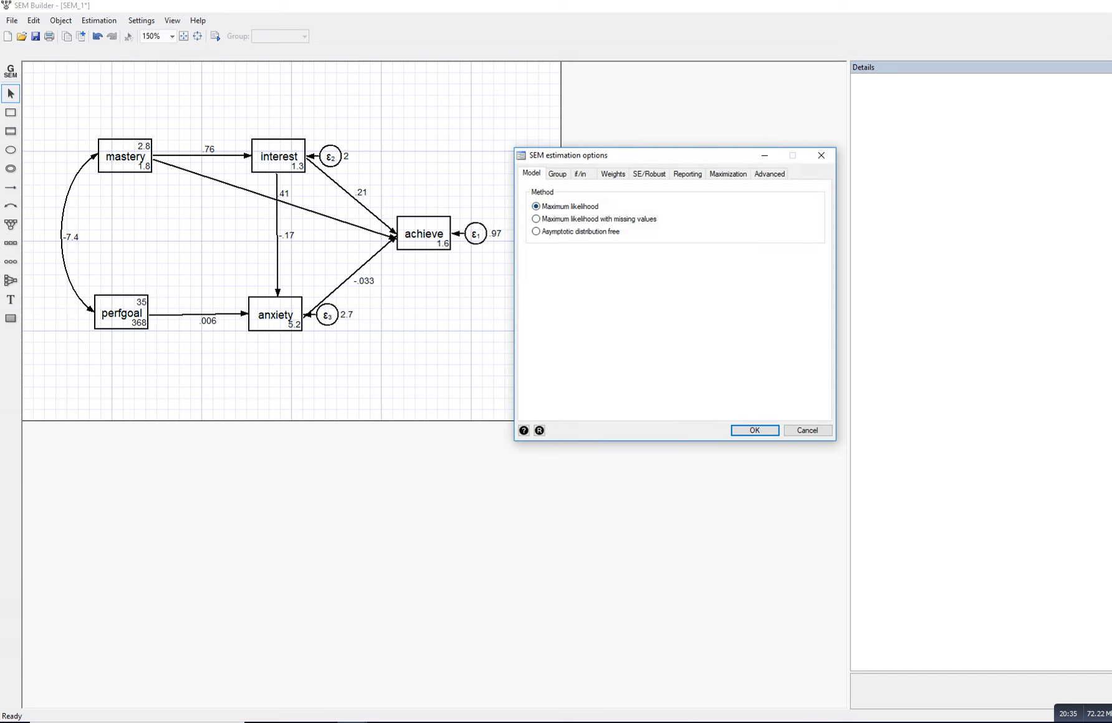
left_click(536, 219)
left_click(755, 431)
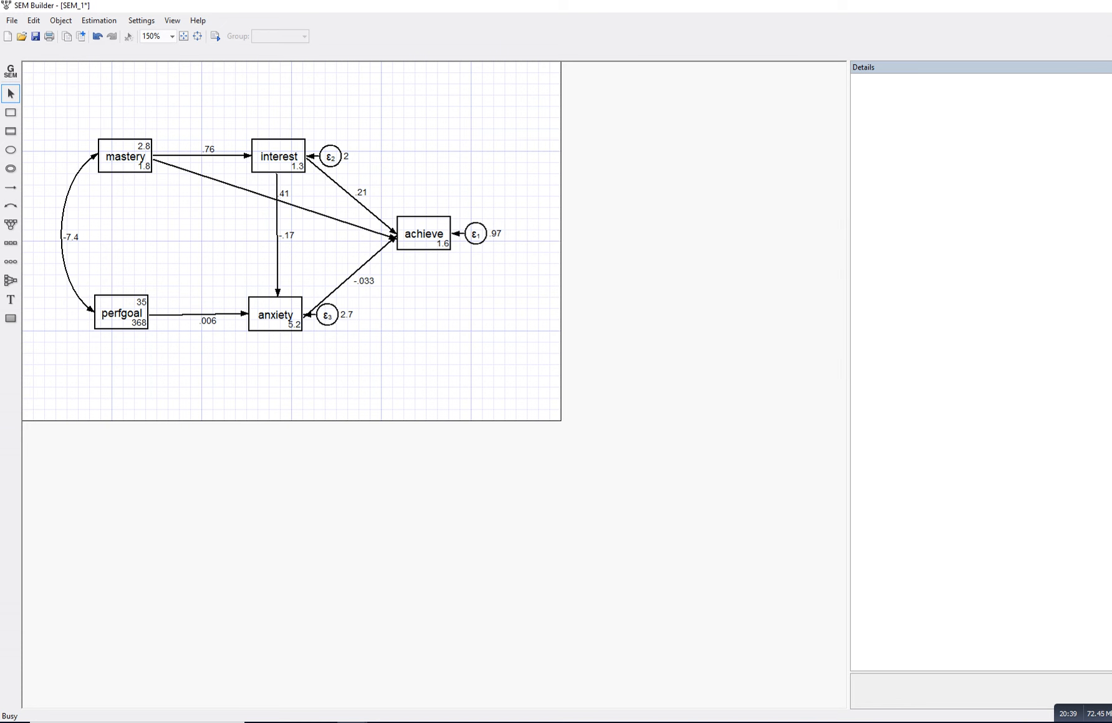
Check the number of observations and the estimation method in the refitted model's output in the main Stata window.
left_click(283, 669)
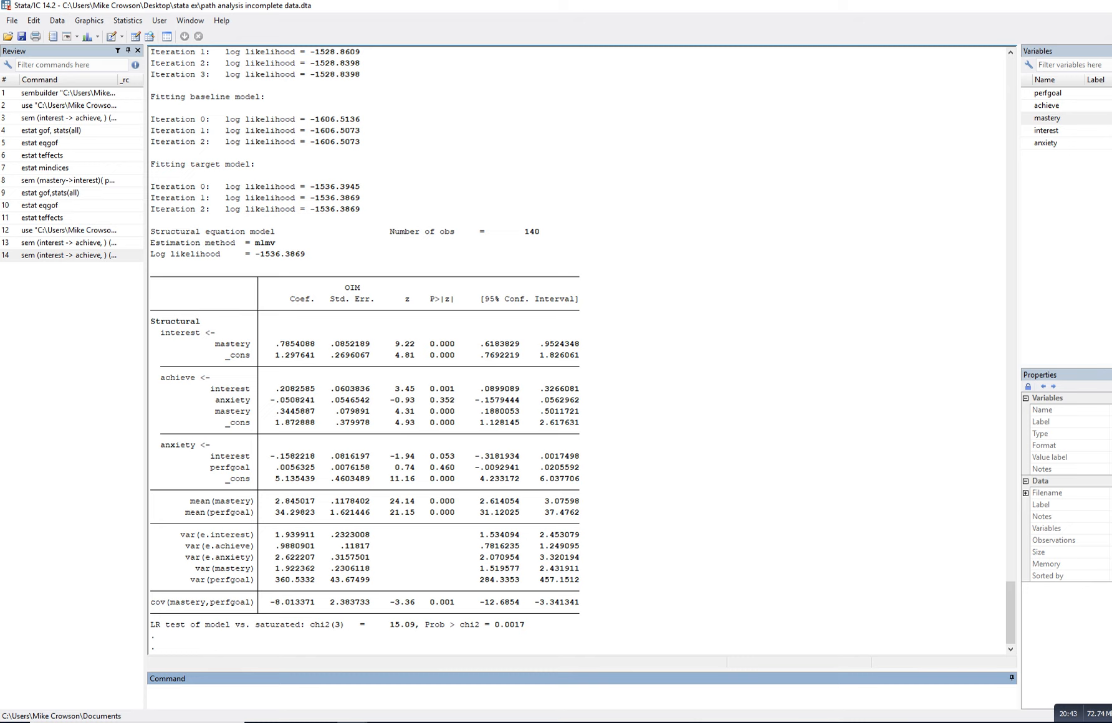
left_click_drag(485, 248, 586, 240)
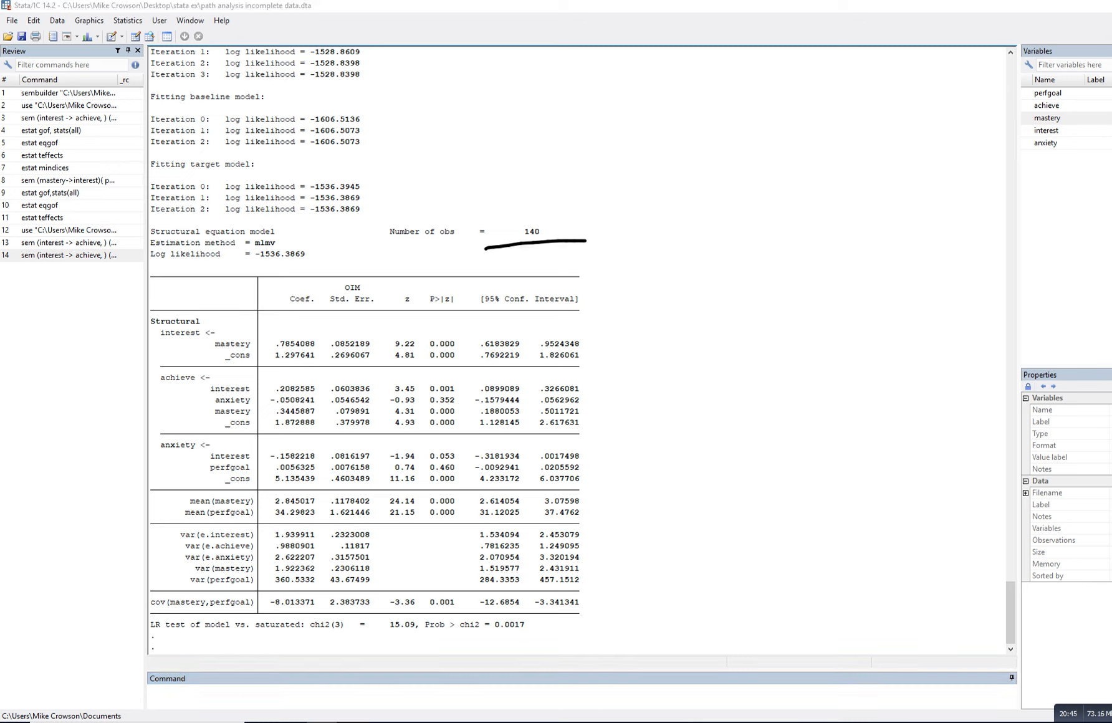
left_click_drag(171, 249, 287, 248)
key("Escape")
Request all goodness-of-fit statistics for the refitted model with the command estat gof,stats(all).
left_click(181, 692)
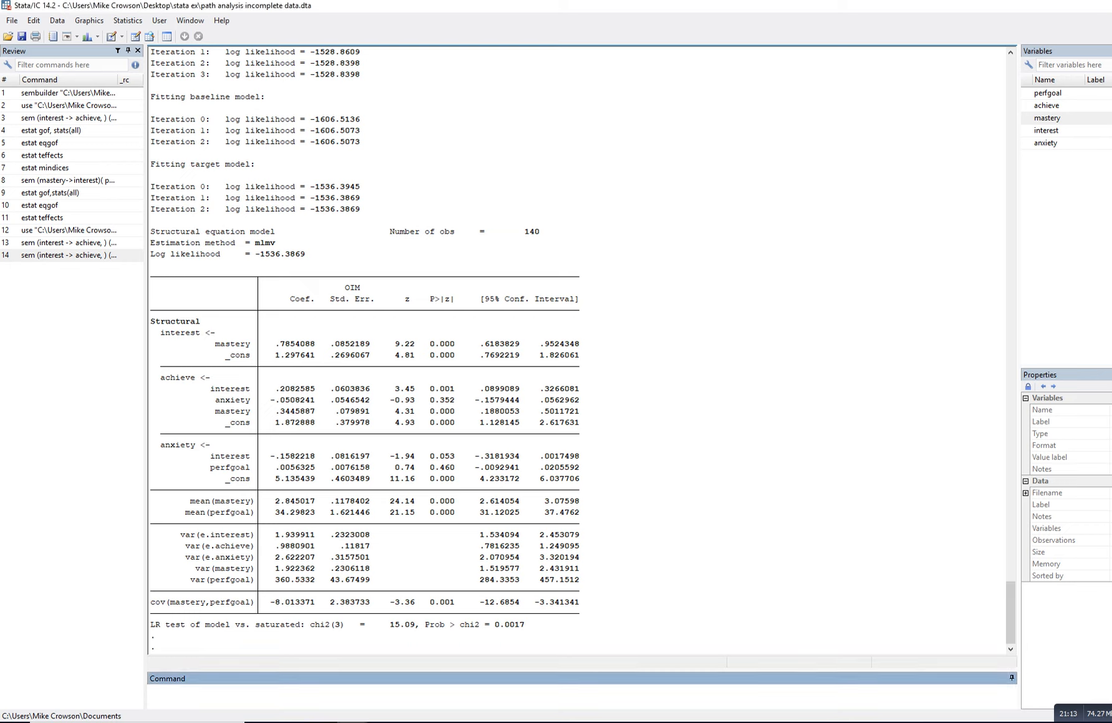
type("estat gof,stats(all)")
key("Return")
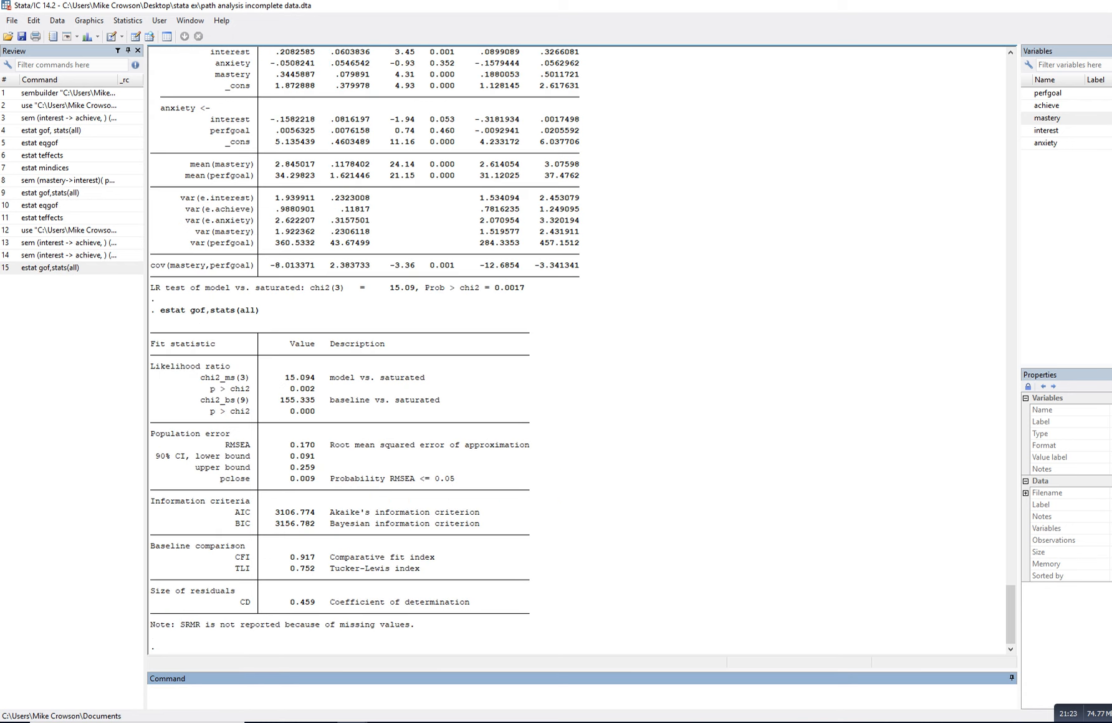
Examine the model chi-square, RMSEA, CFI and TLI in the fit table and read the note on SRMR.
left_click(321, 721)
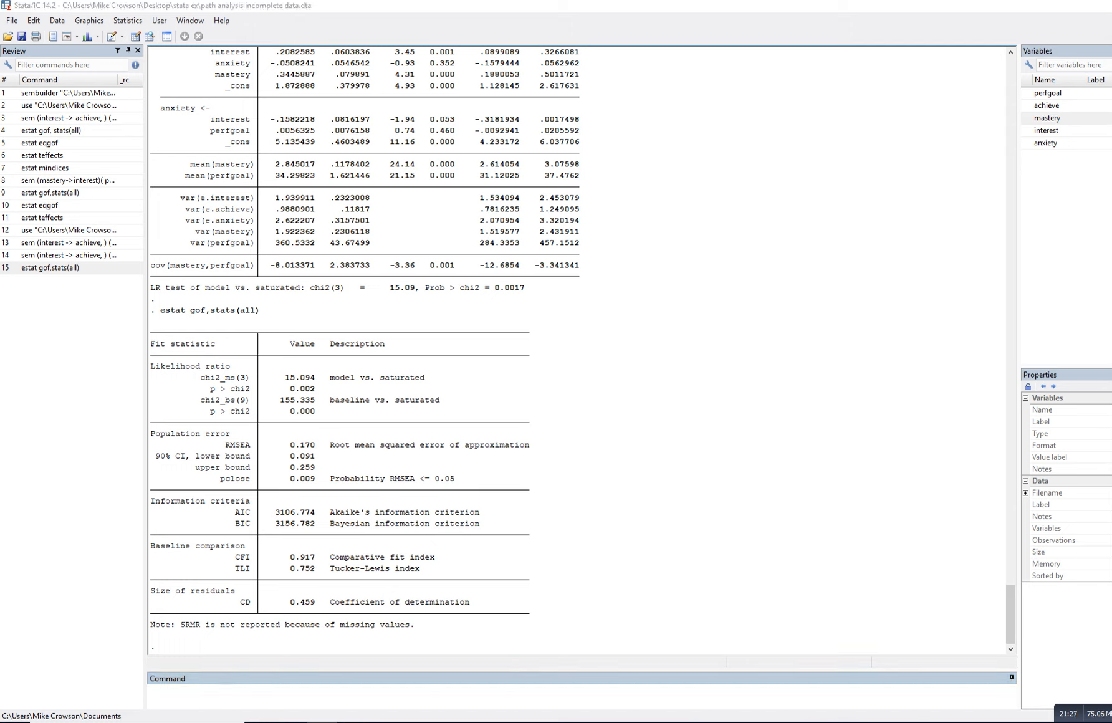
left_click_drag(288, 384, 315, 382)
left_click_drag(290, 457, 316, 455)
left_click(284, 557)
left_click(282, 568)
left_click_drag(183, 635, 405, 638)
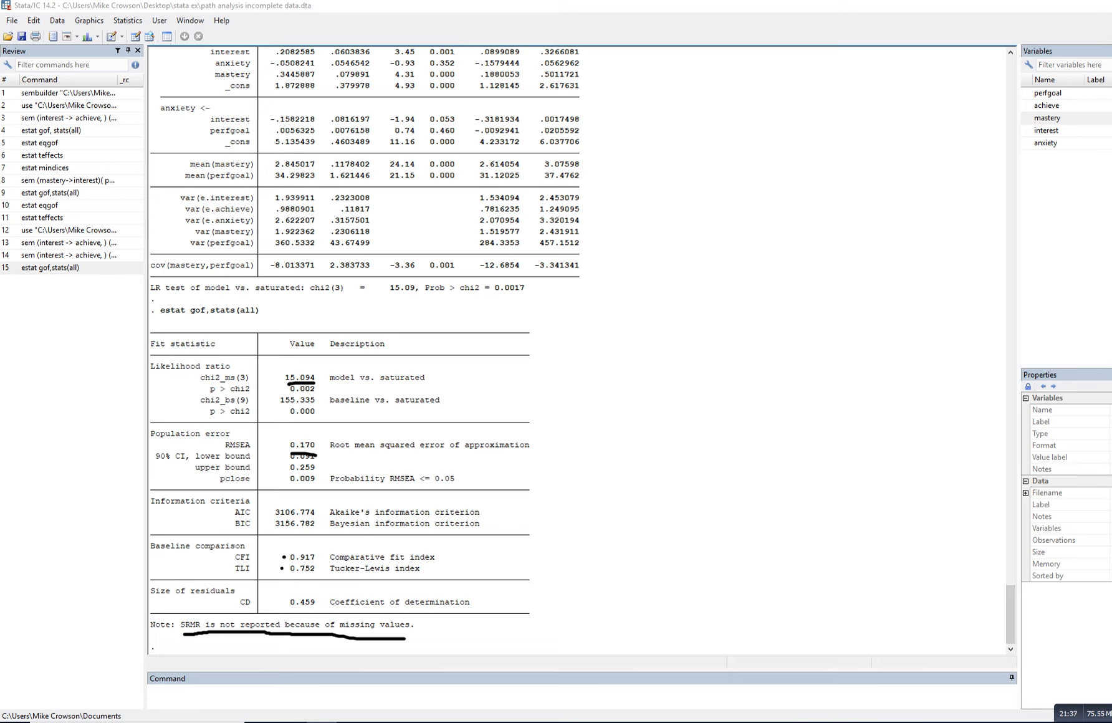
key("Escape")
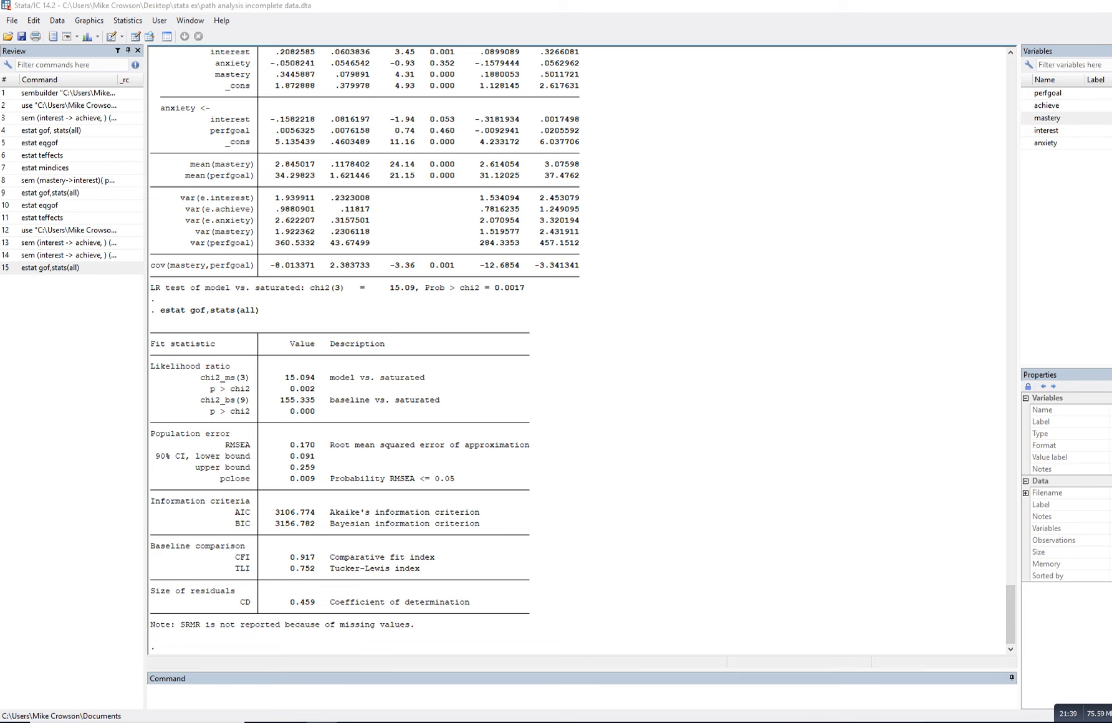
Request the equation-level goodness of fit for the missing-values model with estat eqgof.
type("e")
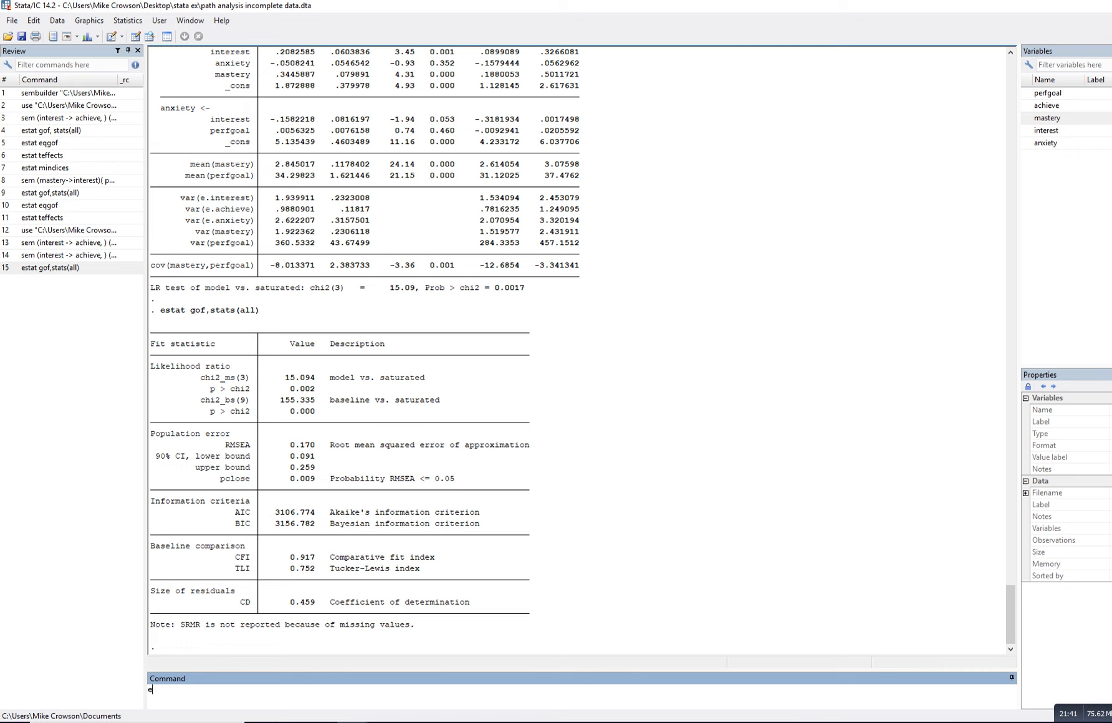
type("stat gof")
key("BackSpace")
key("BackSpace")
key("BackSpace")
type("eqgof")
key("Return")
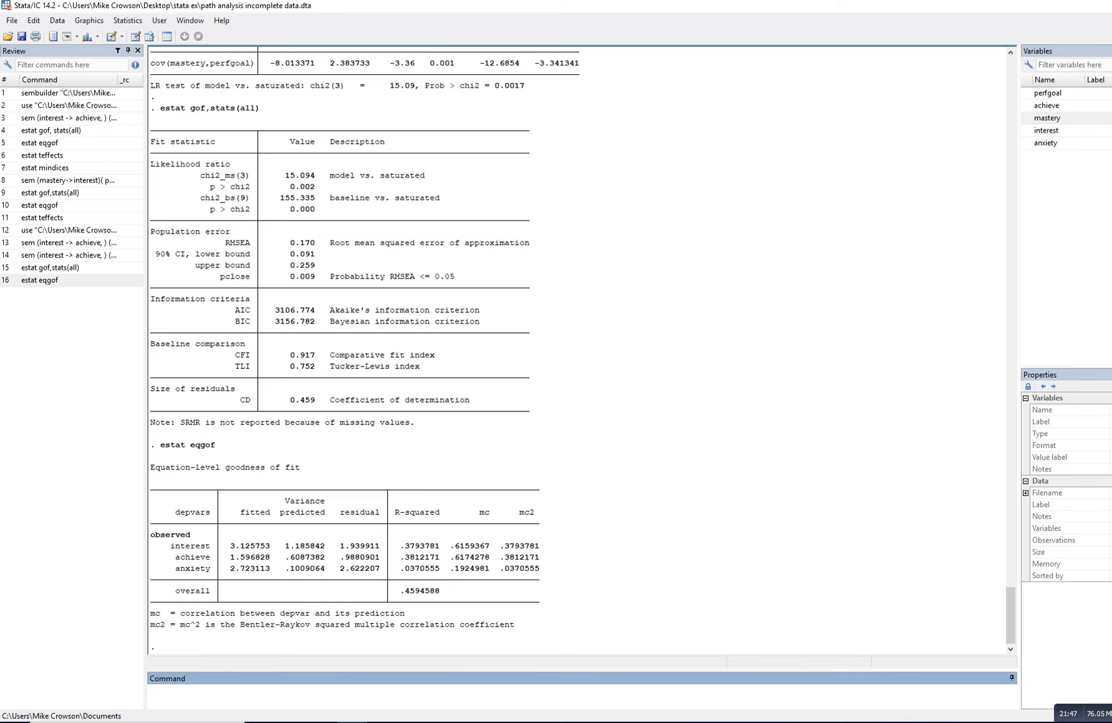
Request the direct, indirect and total effects of the missing-values model with estat teffects.
type("t")
type("stat t")
type("effects")
key("Return")
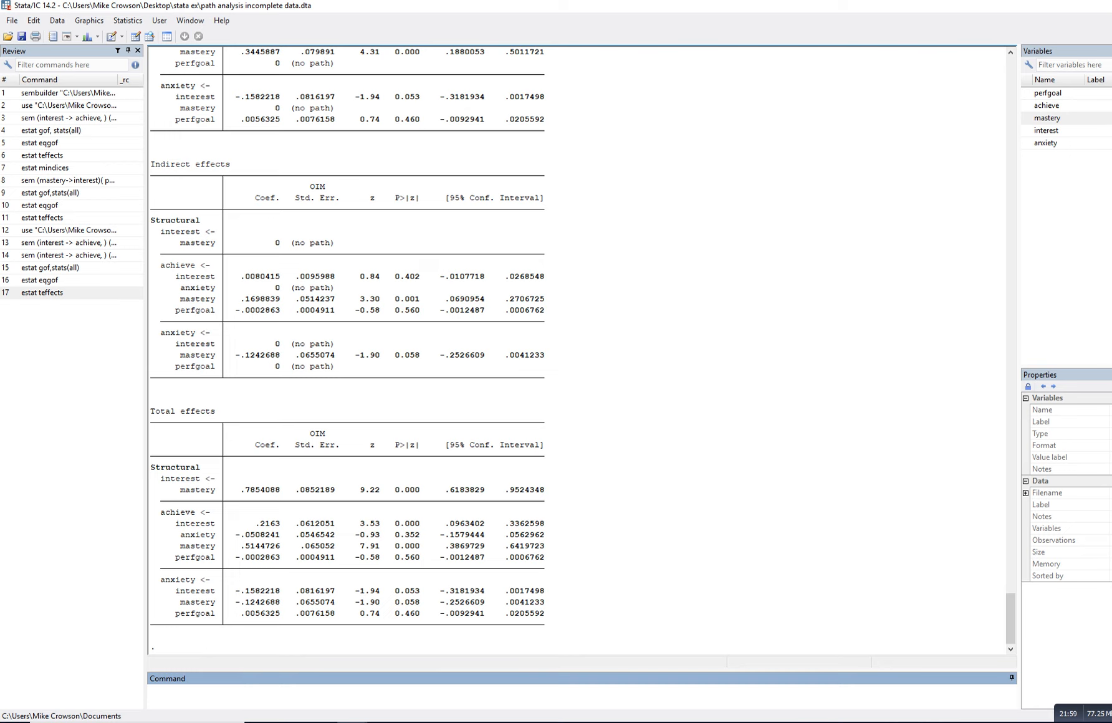
Review the effects, fit statistics and mlmv estimates back through the output to the earlier maximum likelihood results.
scroll(579, 349, "up", 5)
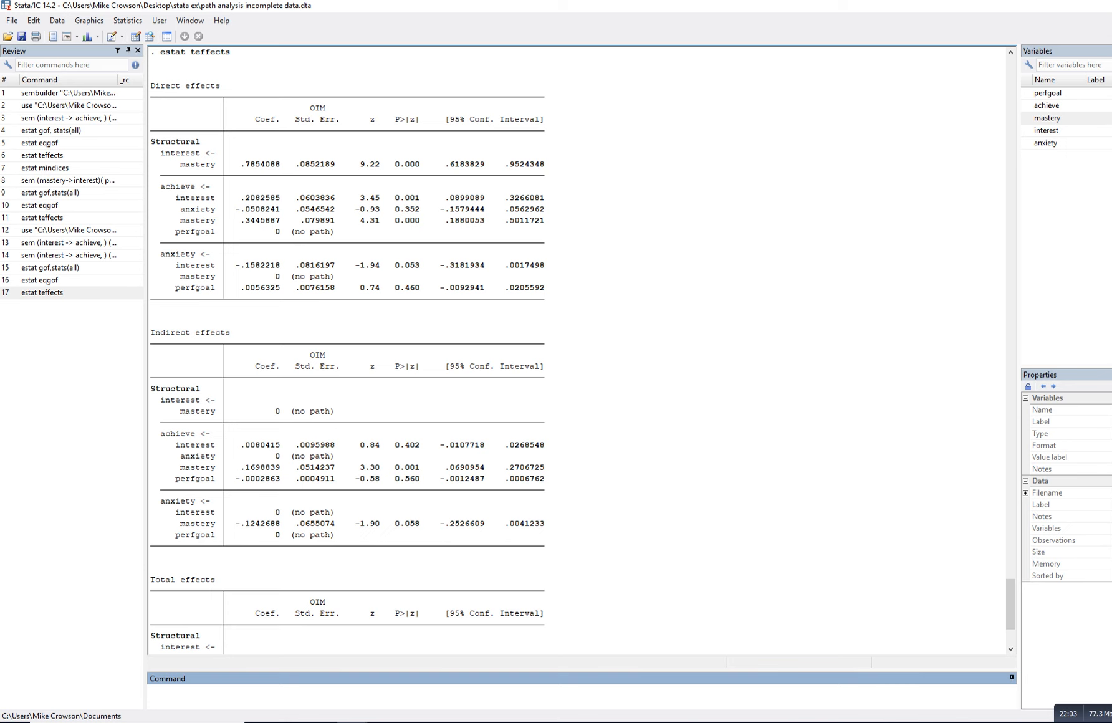
scroll(579, 349, "up", 12)
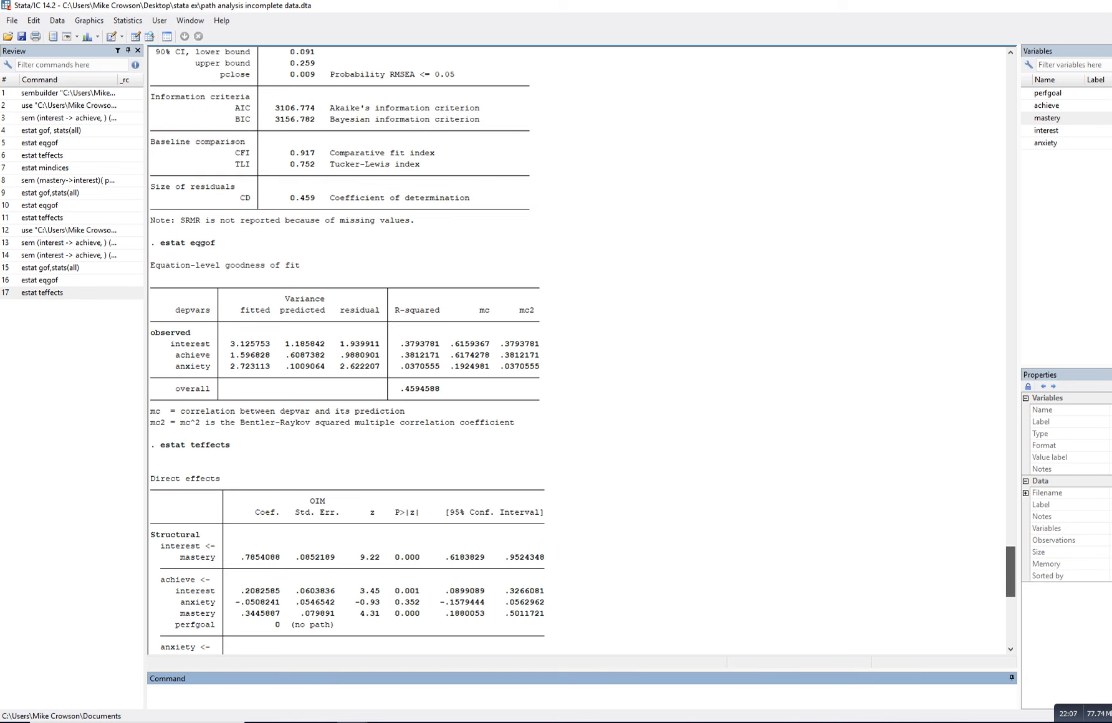
scroll(580, 349, "up", 14)
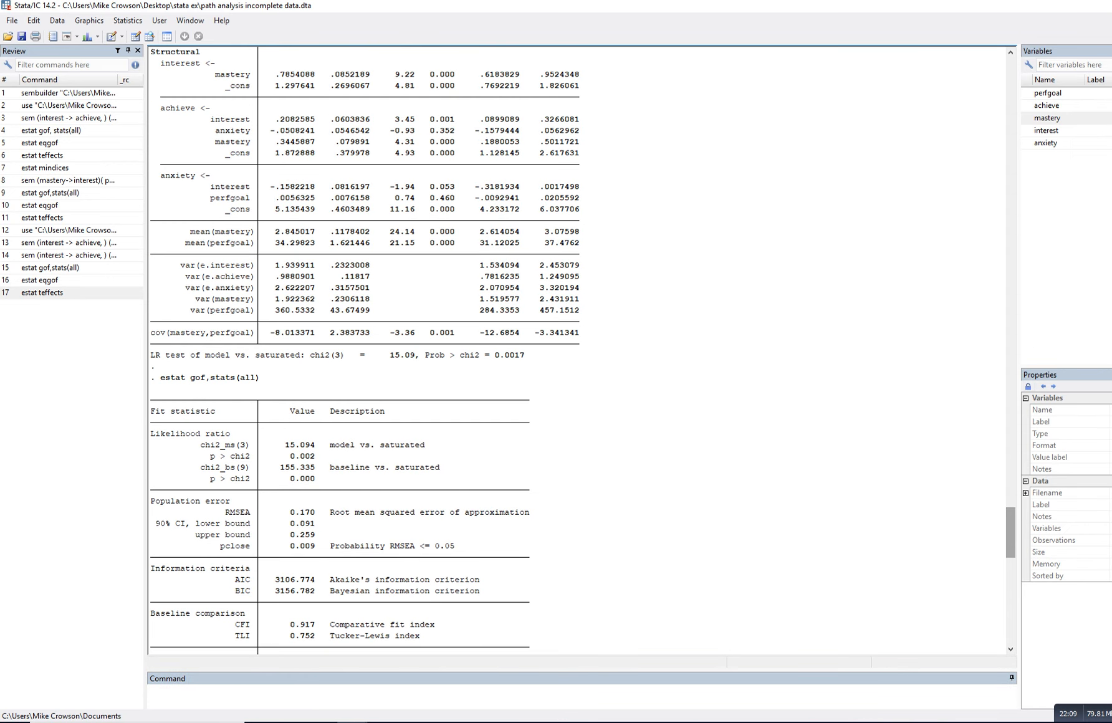
scroll(579, 349, "up", 4)
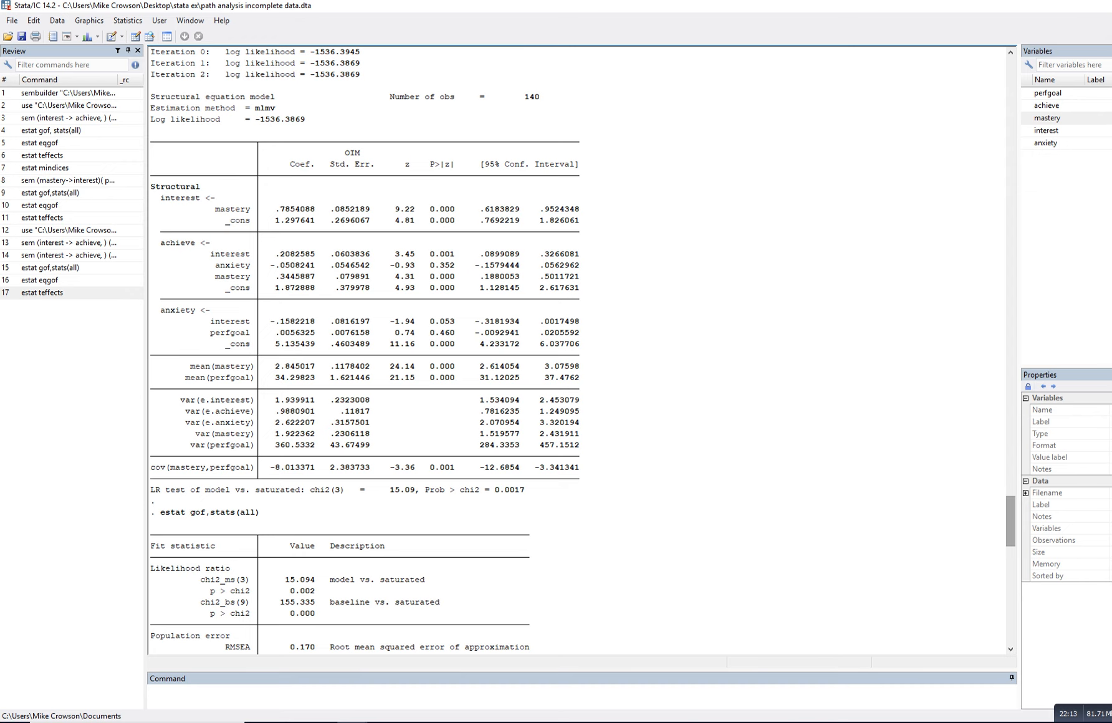
scroll(582, 349, "up", 4)
scroll(583, 349, "up", 10)
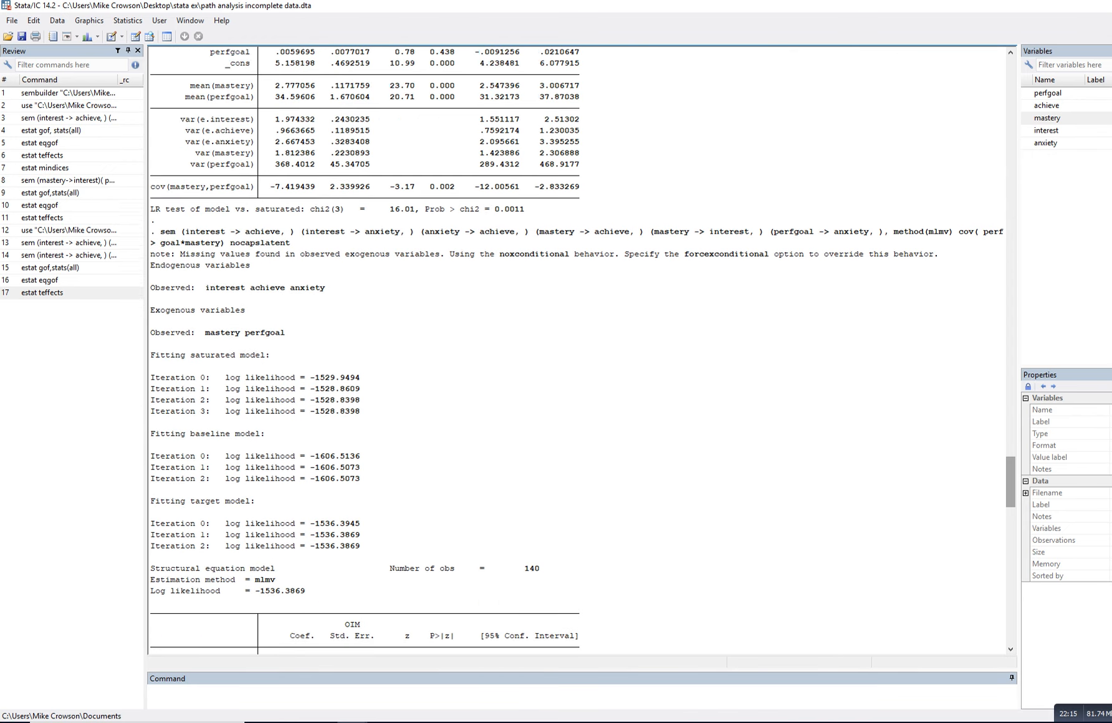
scroll(583, 349, "up", 8)
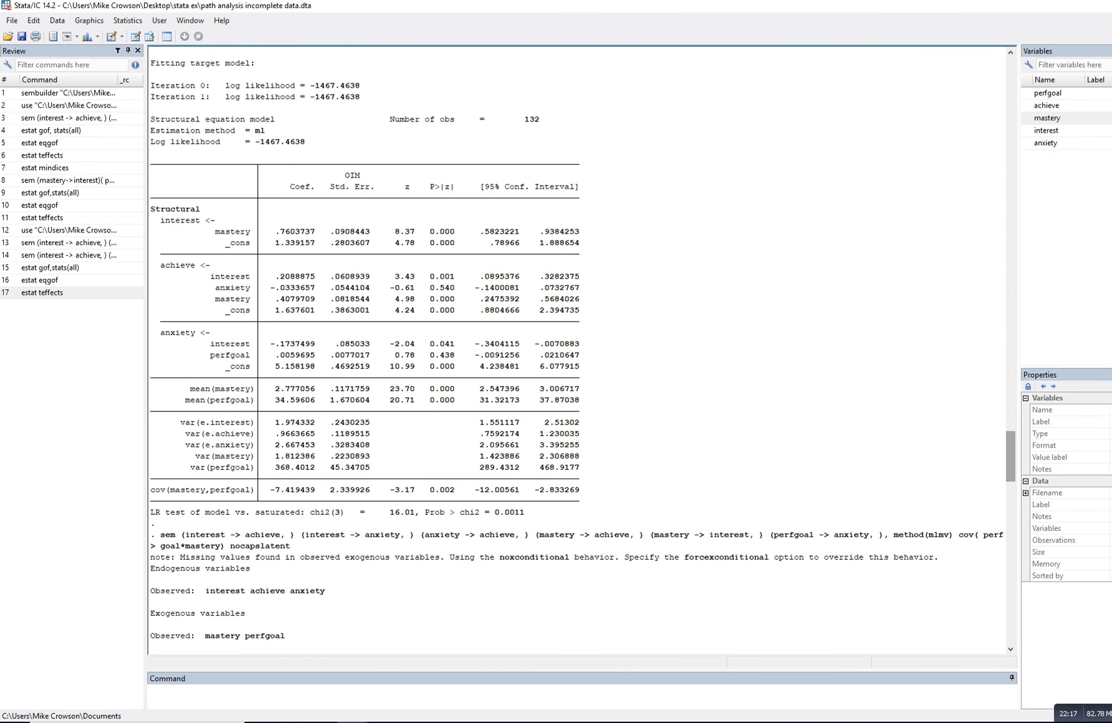
scroll(582, 349, "up", 6)
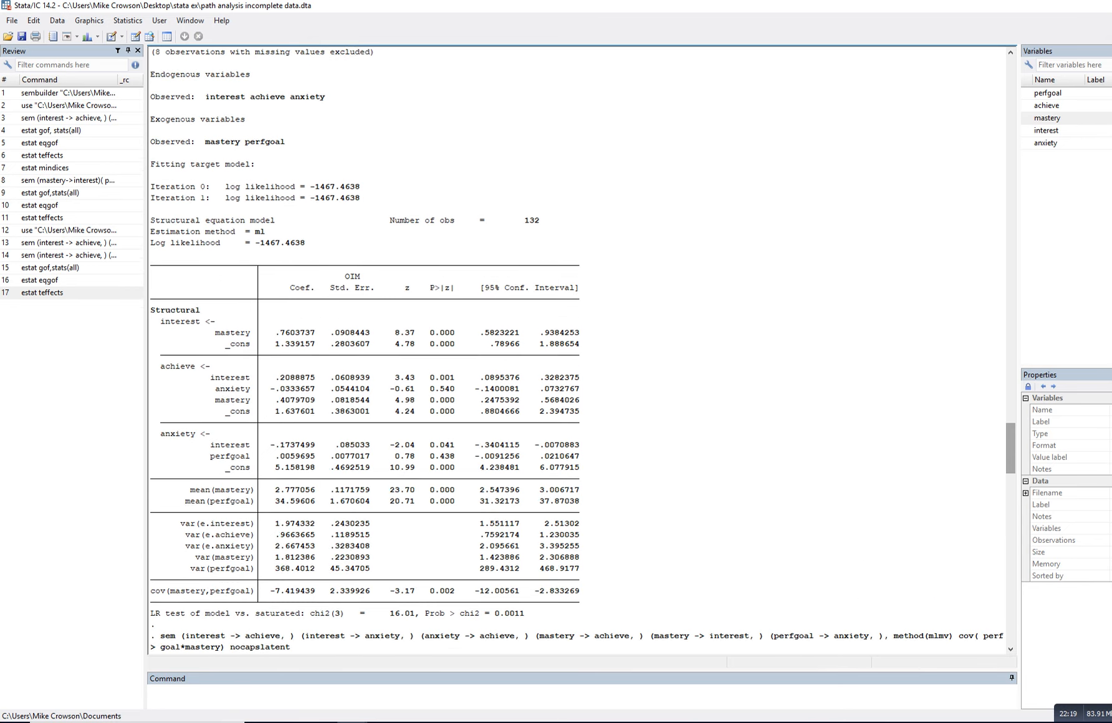